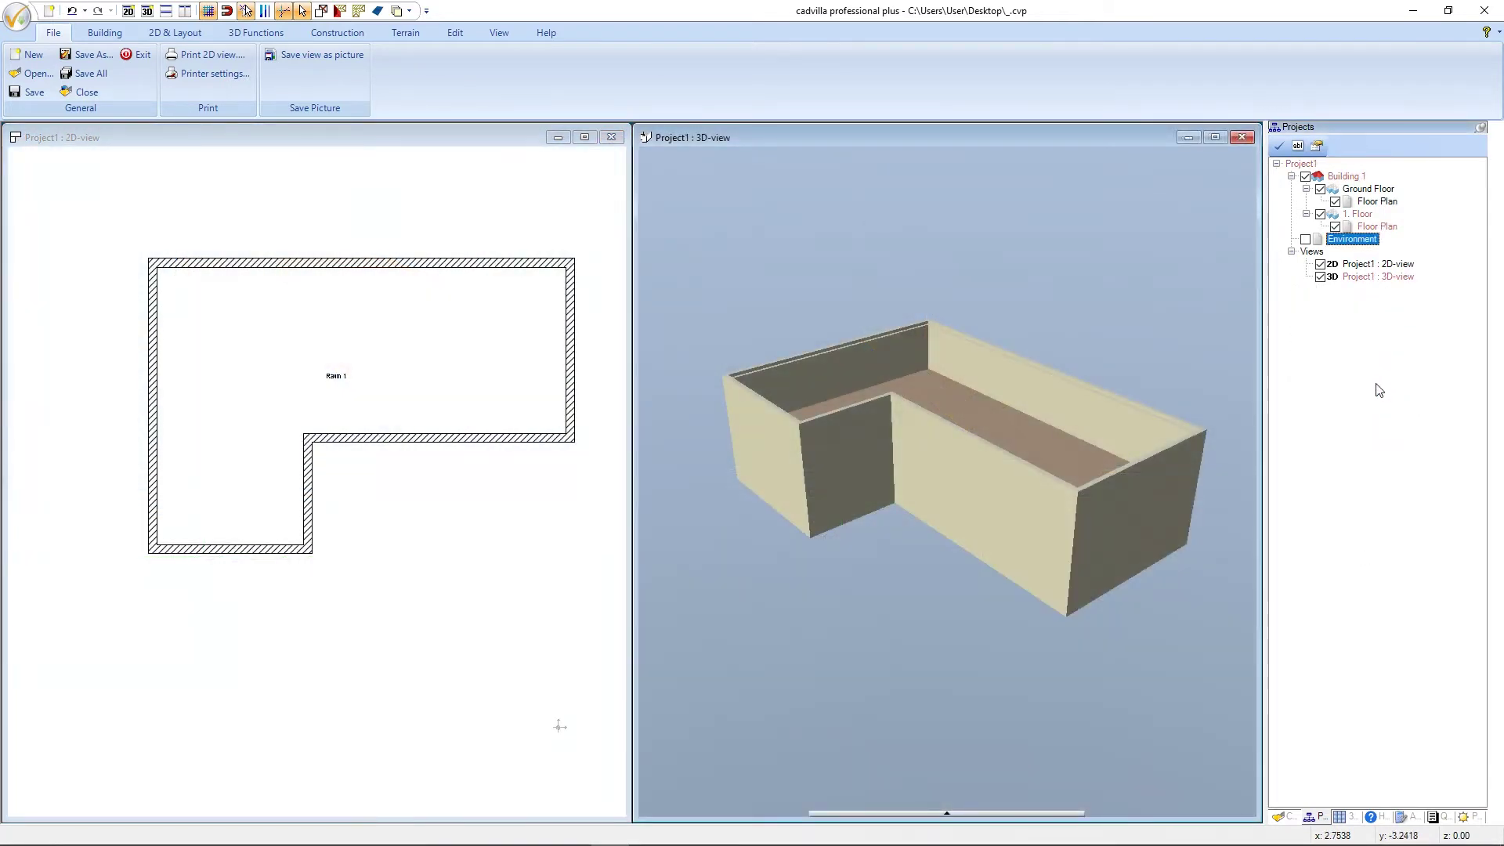
Deselect the Environment item and make the Project1 2D view the active window.
{"action": "left_click", "coordinate": [1229, 406]}
{"action": "left_click", "coordinate": [496, 139]}
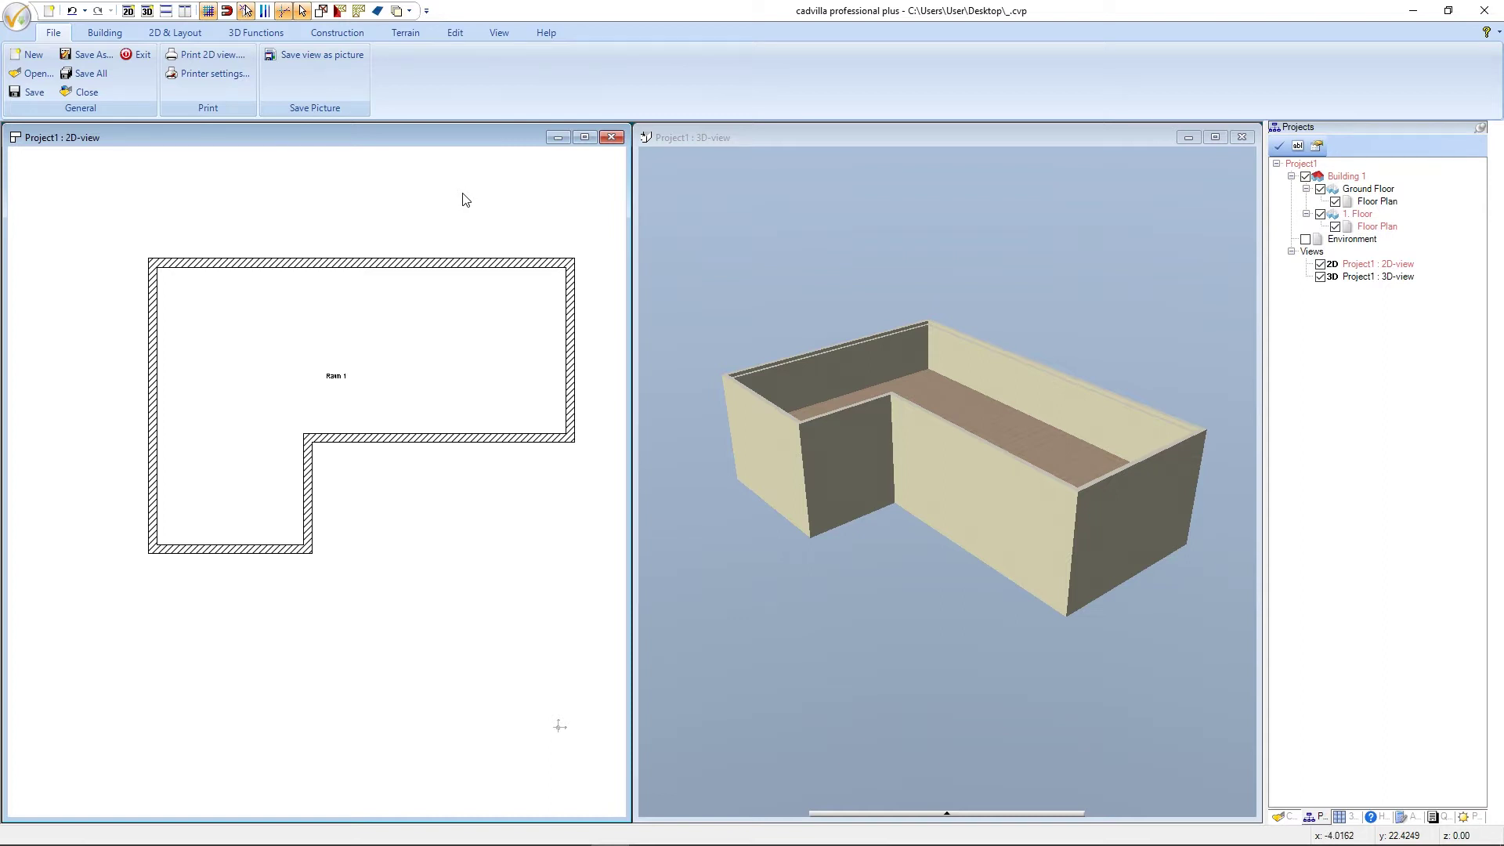
Add horizontal guidelines along the top outer wall and the inner step wall.
{"action": "left_click", "coordinate": [182, 35]}
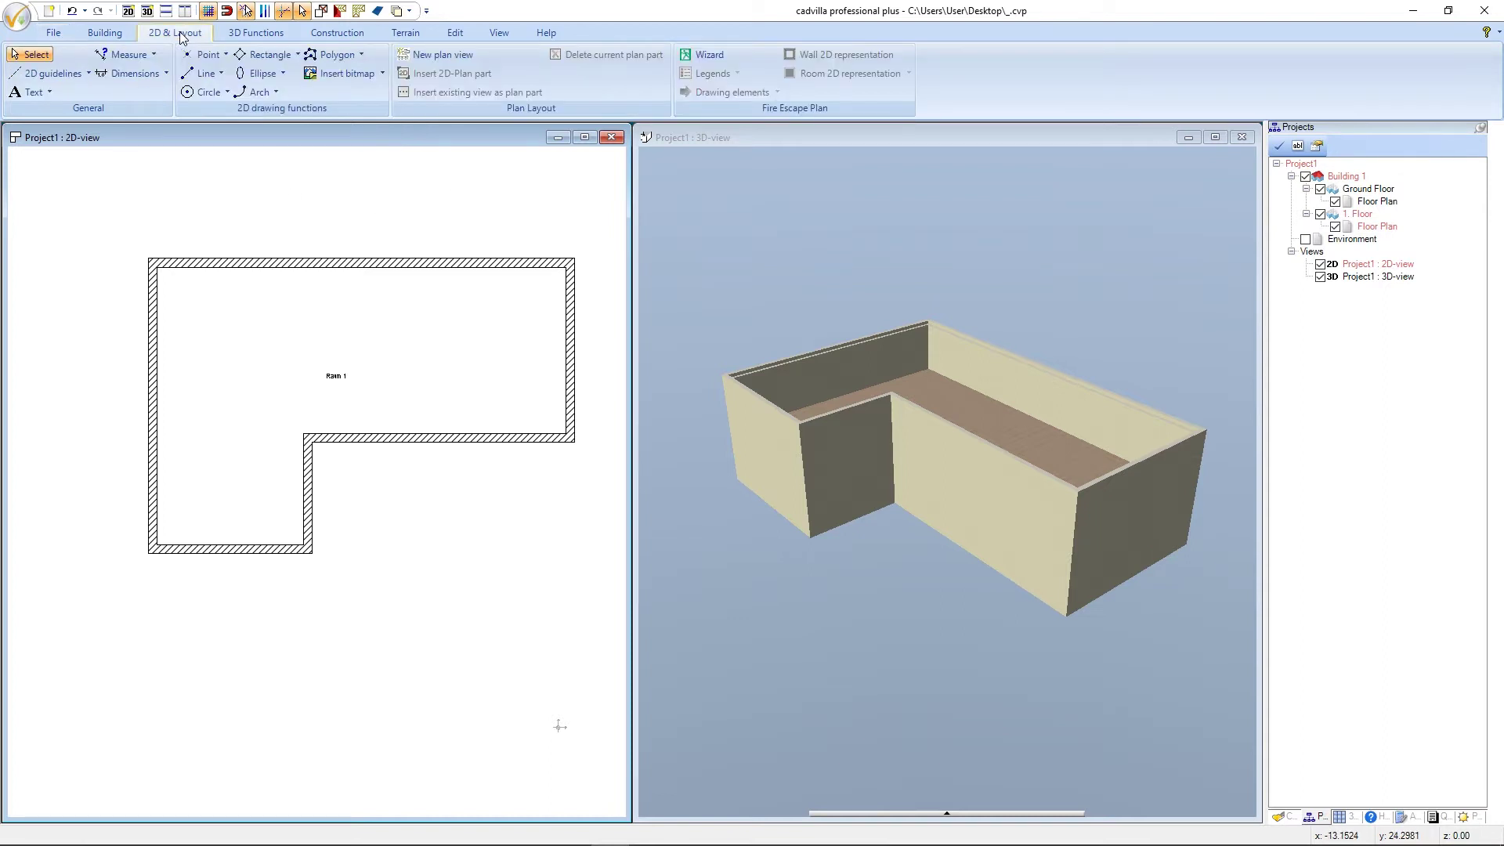
{"action": "left_click", "coordinate": [78, 74]}
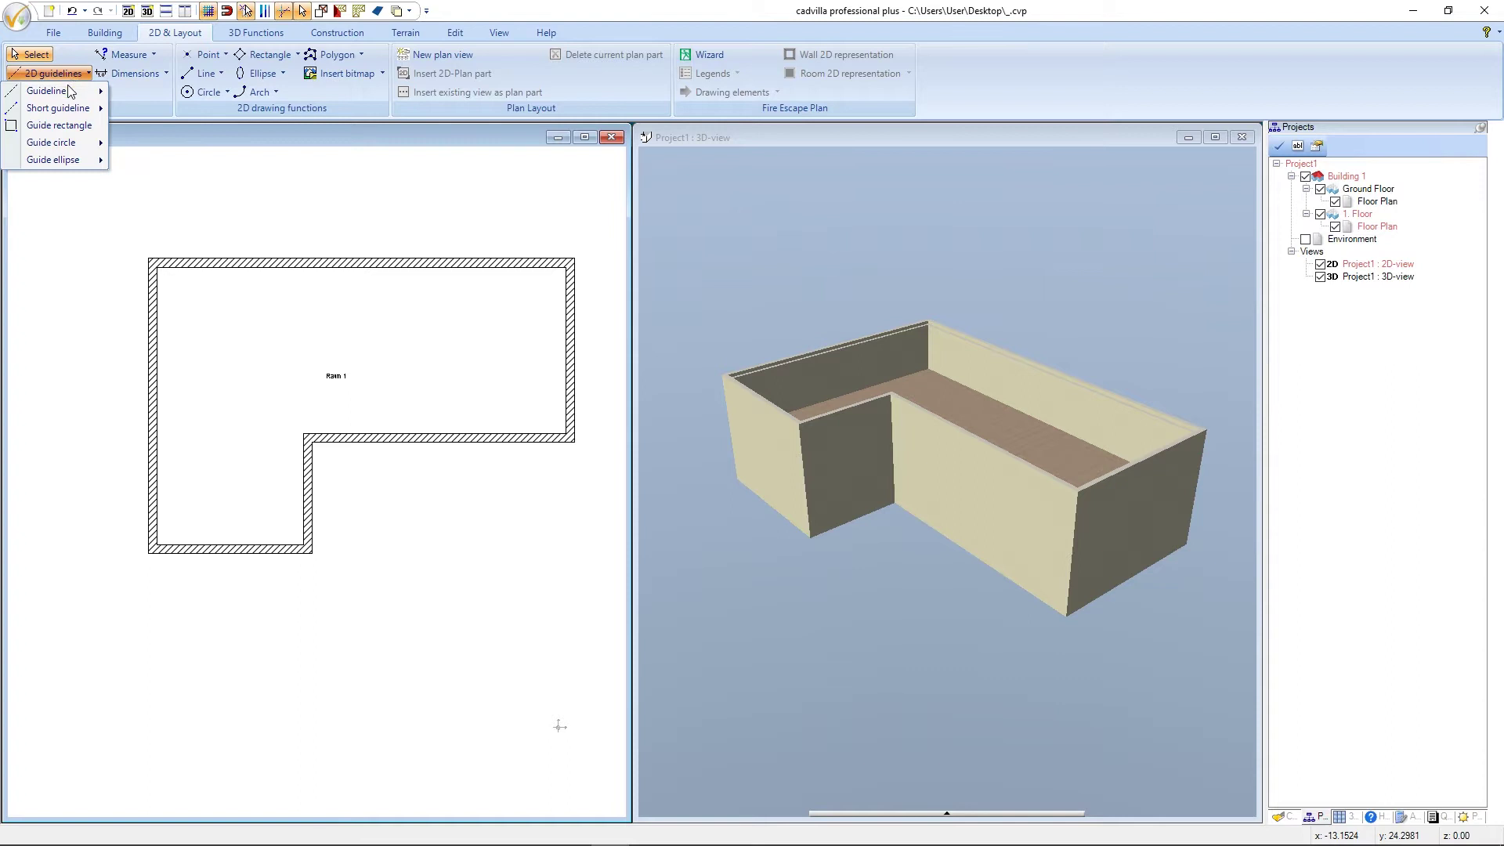
{"action": "mouse_move", "coordinate": [69, 95]}
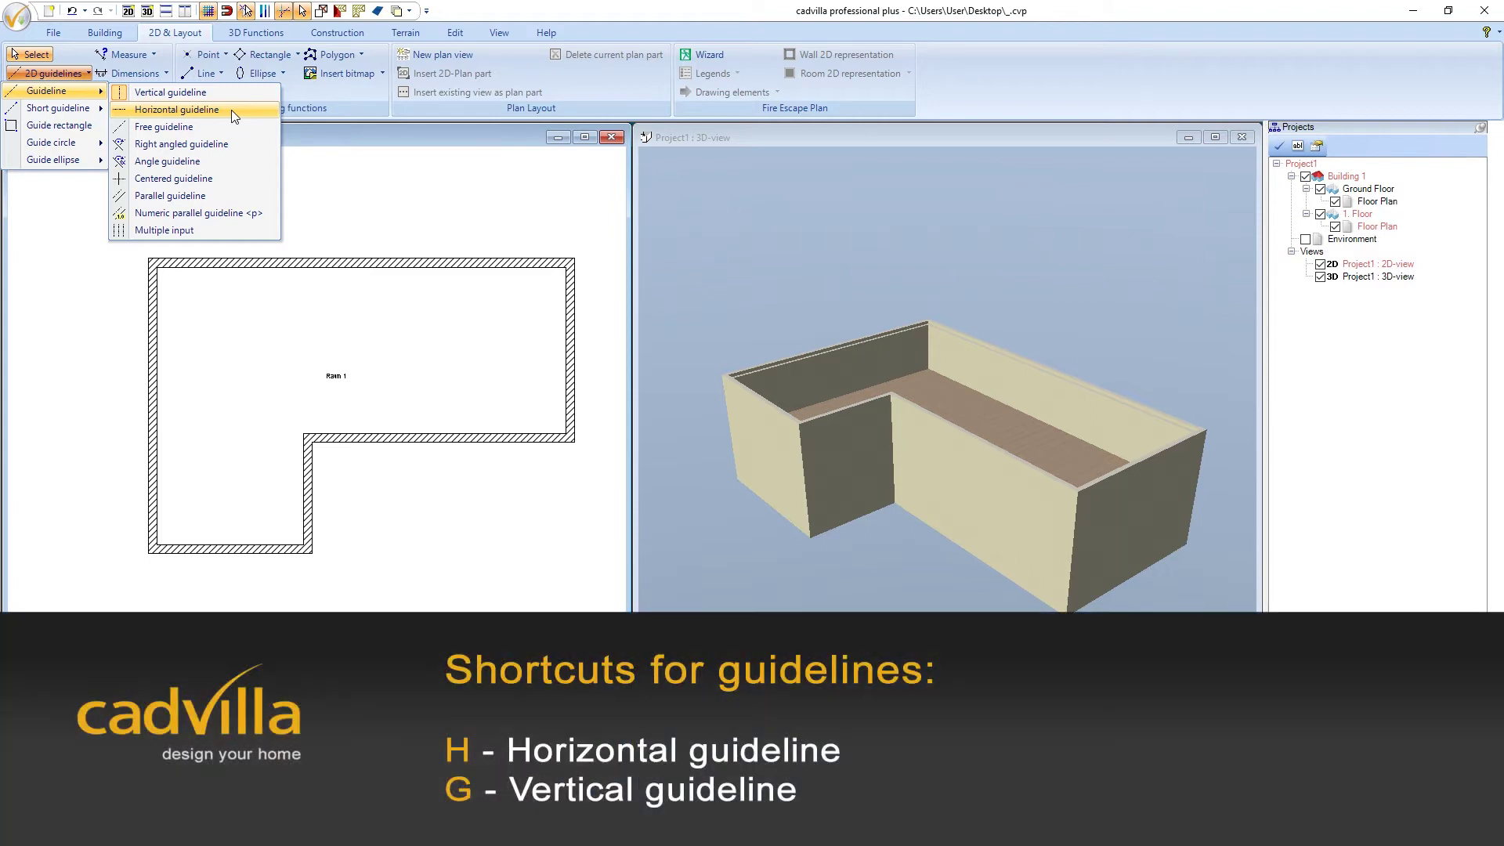
{"action": "left_click", "coordinate": [232, 110]}
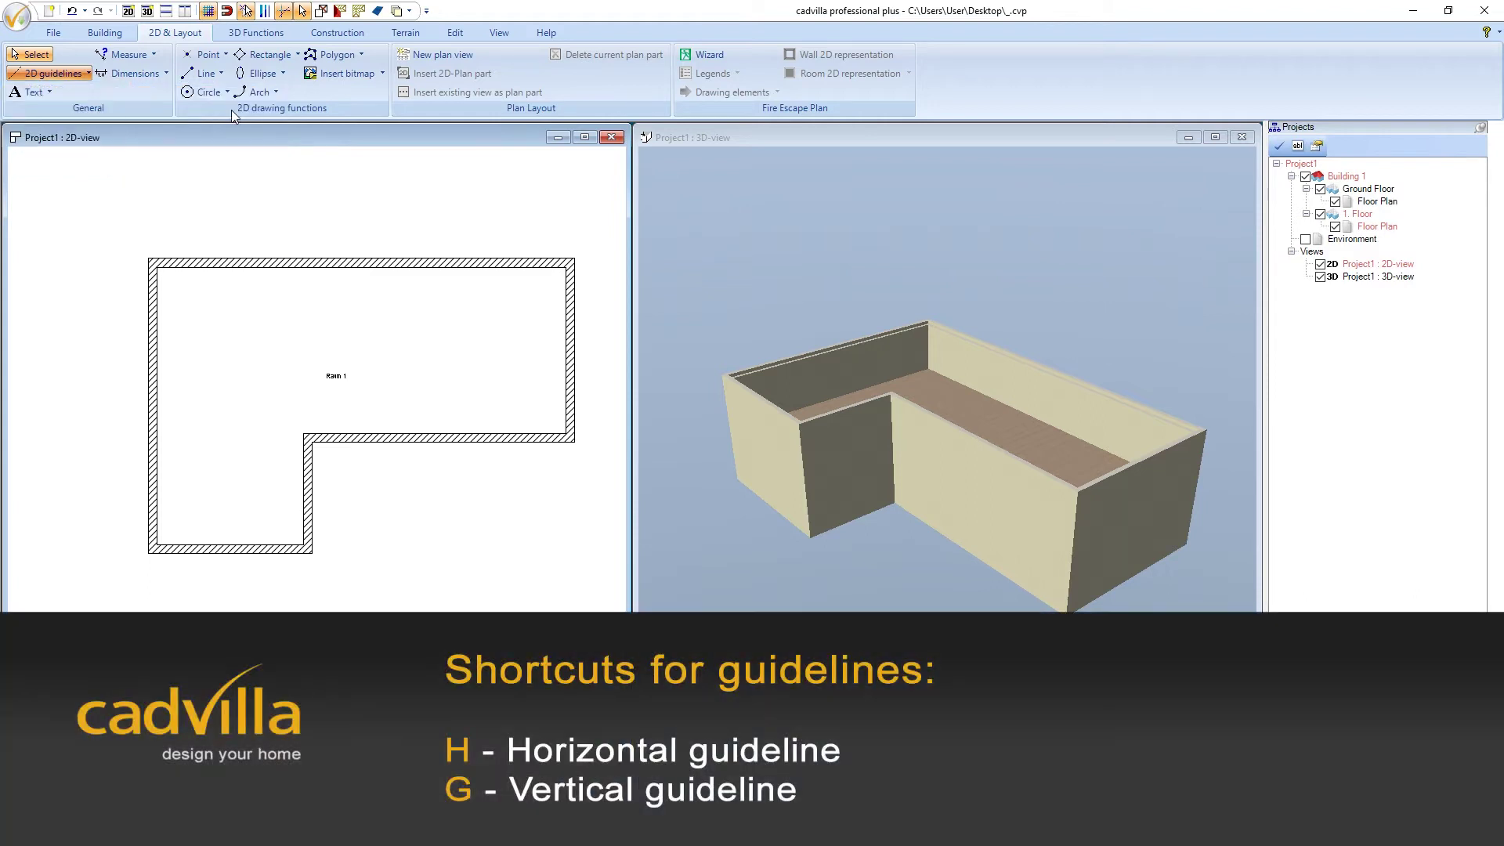
{"action": "left_click", "coordinate": [227, 259]}
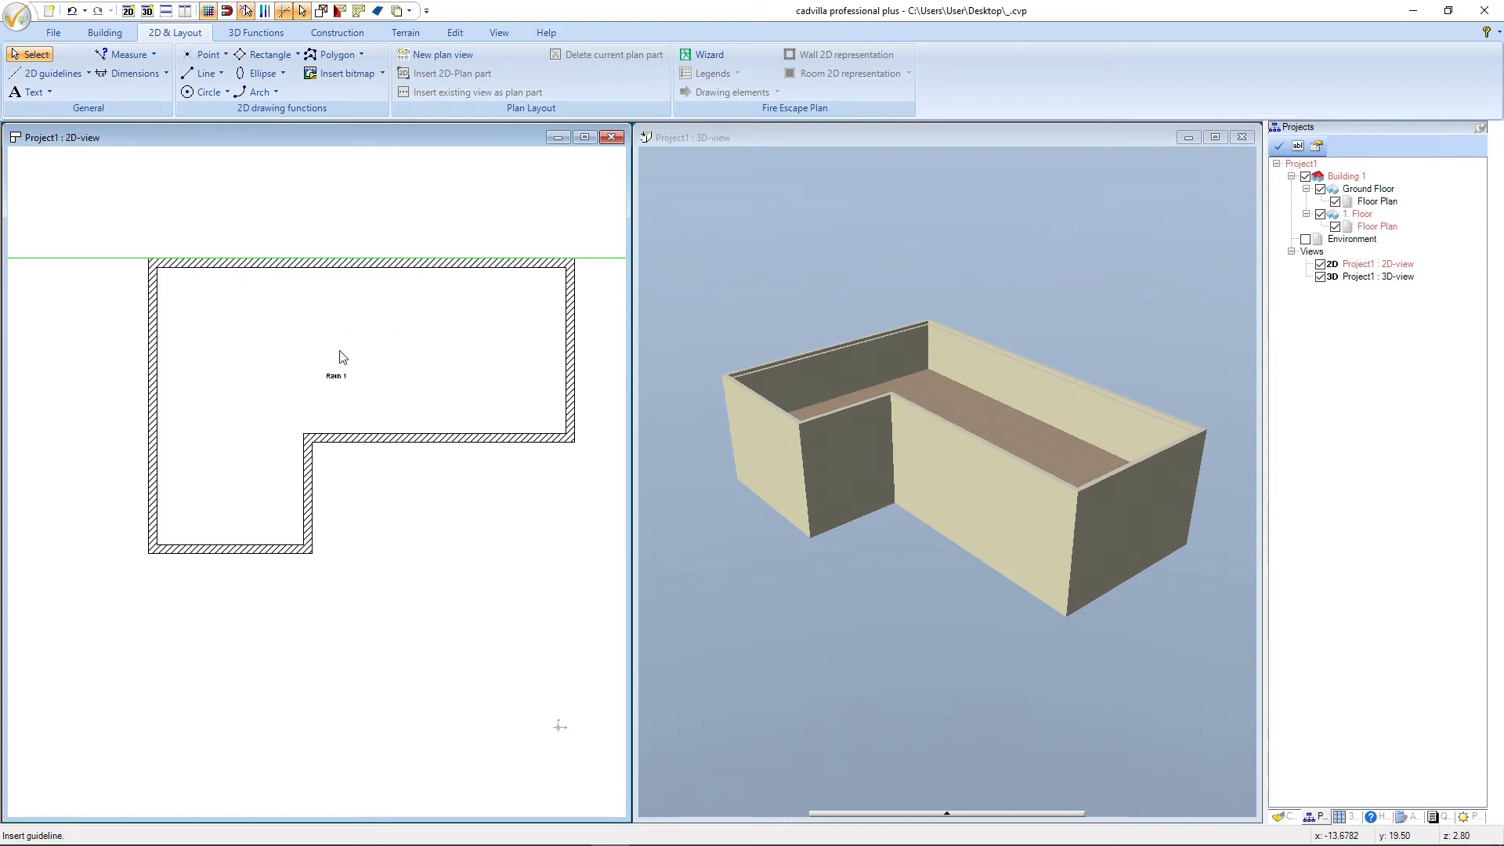
{"action": "left_click", "coordinate": [363, 444]}
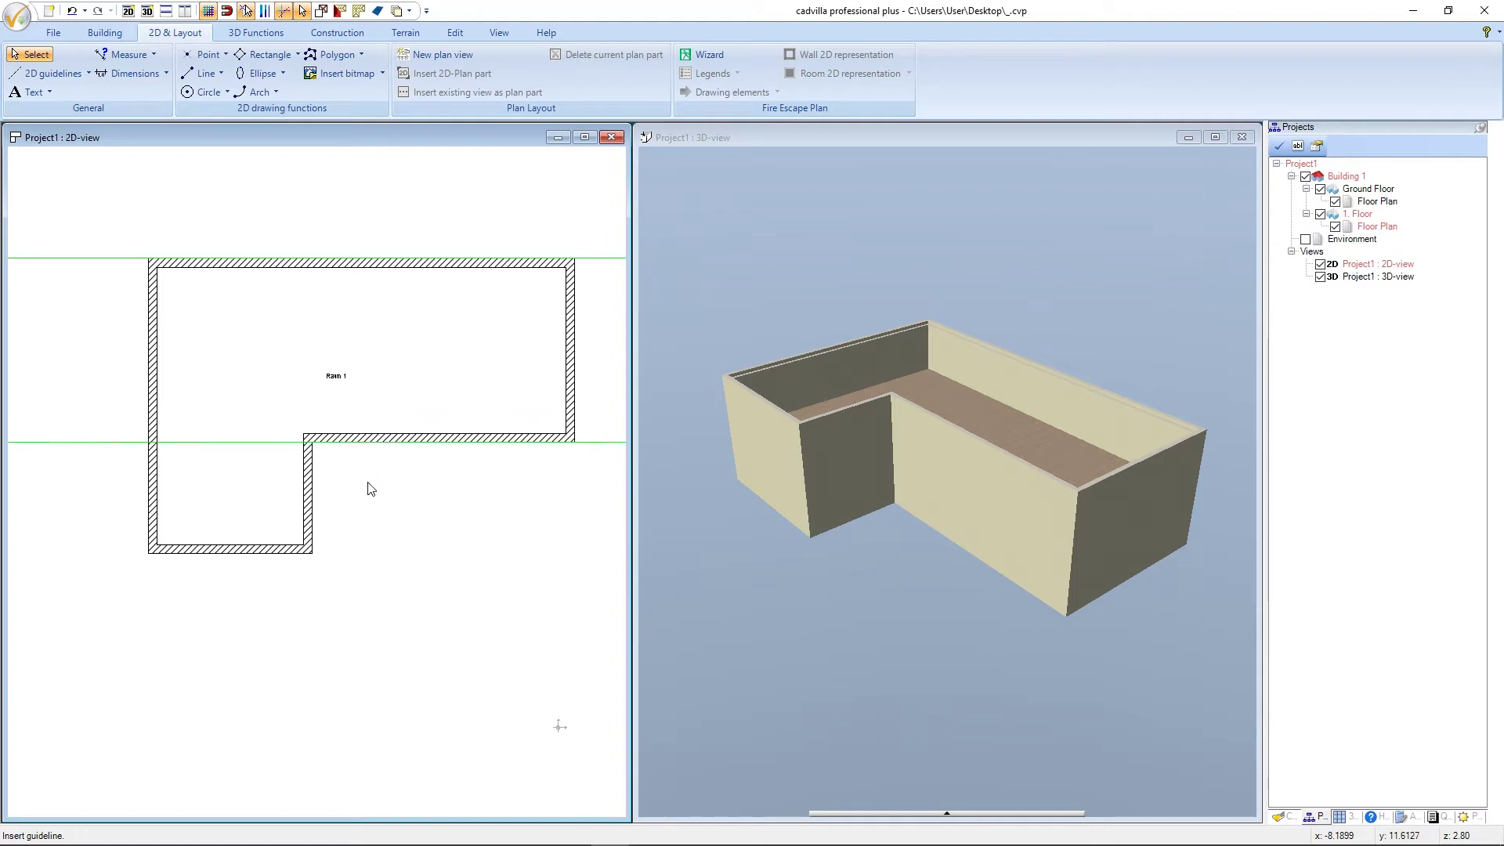
{"action": "key", "text": "Escape"}
Add a vertical guideline along the left outer wall.
{"action": "left_click", "coordinate": [76, 81]}
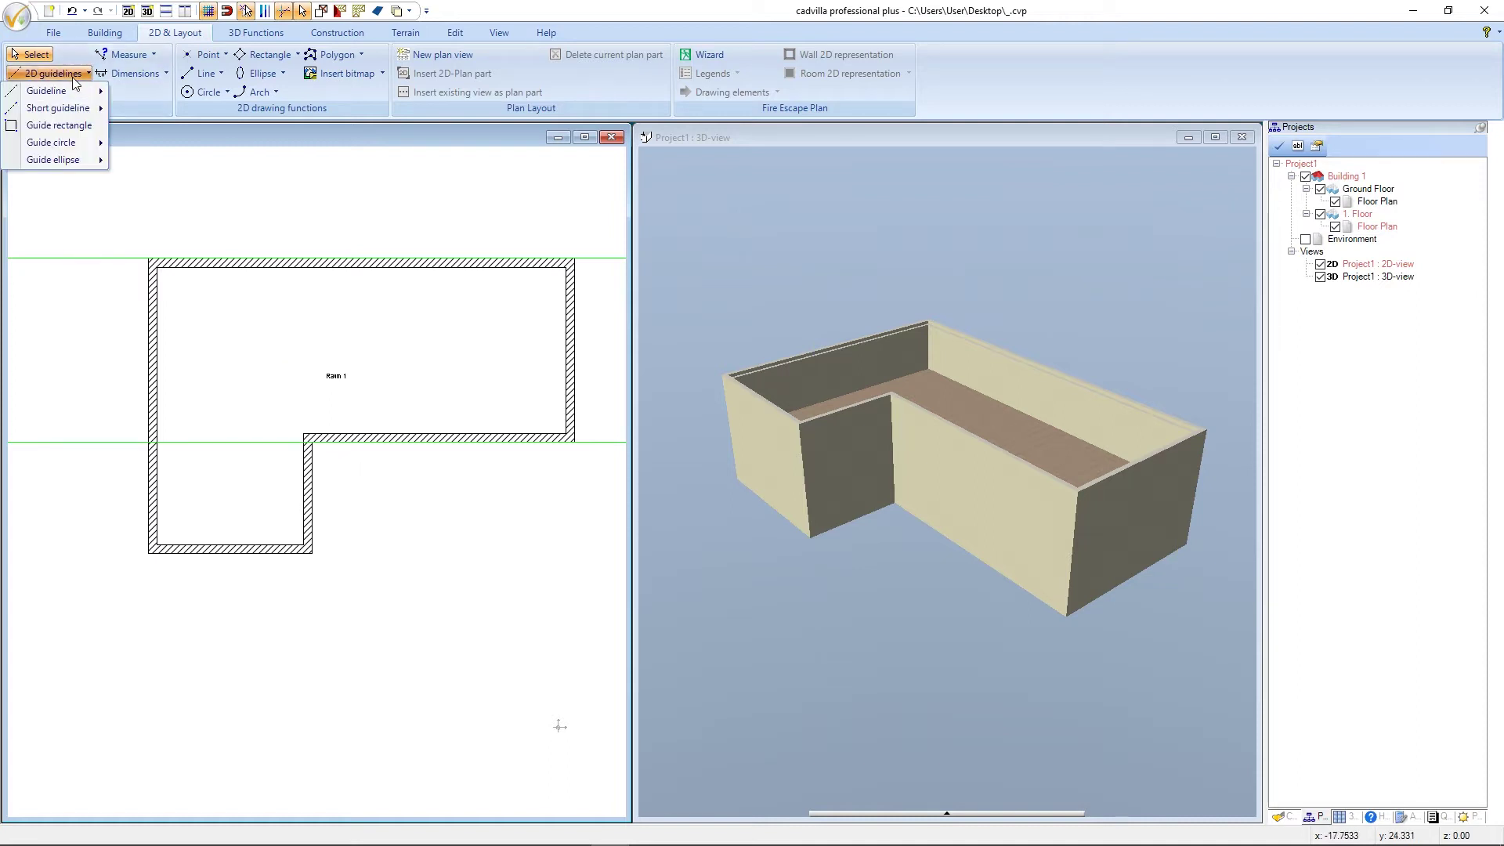
{"action": "mouse_move", "coordinate": [75, 96]}
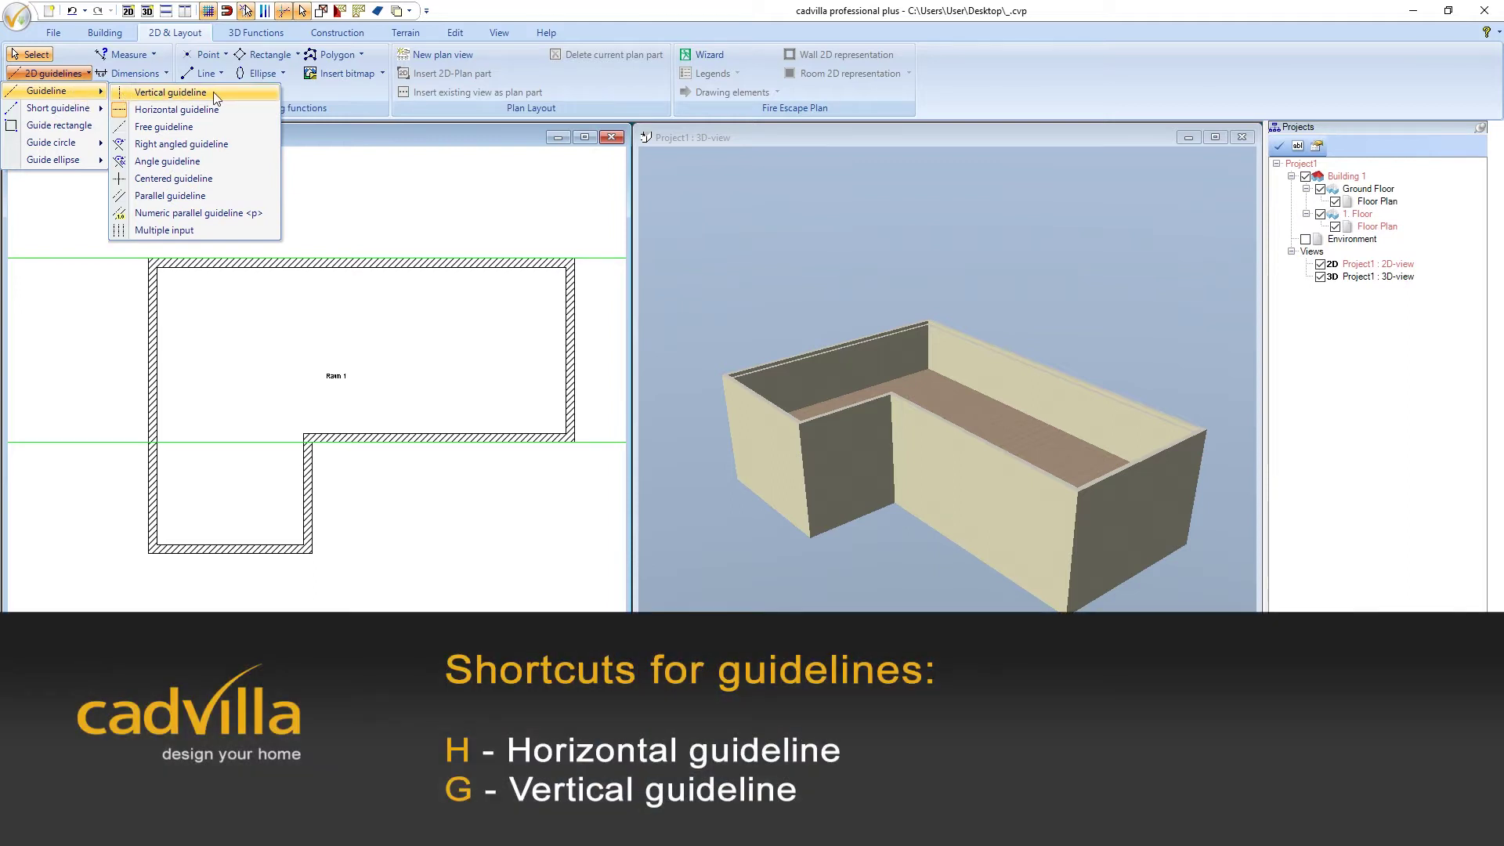
{"action": "left_click", "coordinate": [213, 91]}
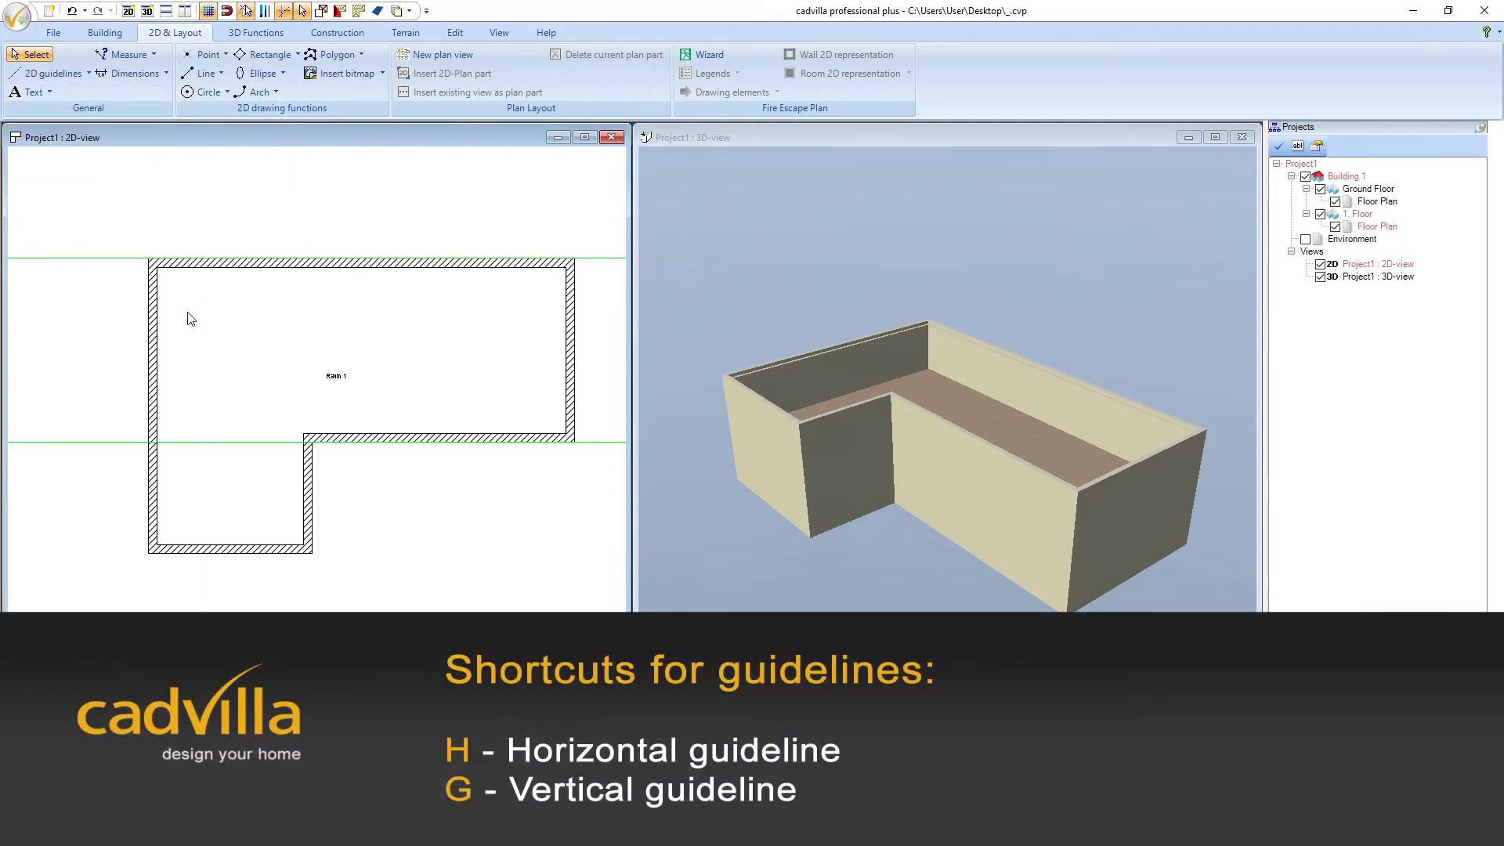
{"action": "left_click", "coordinate": [148, 317]}
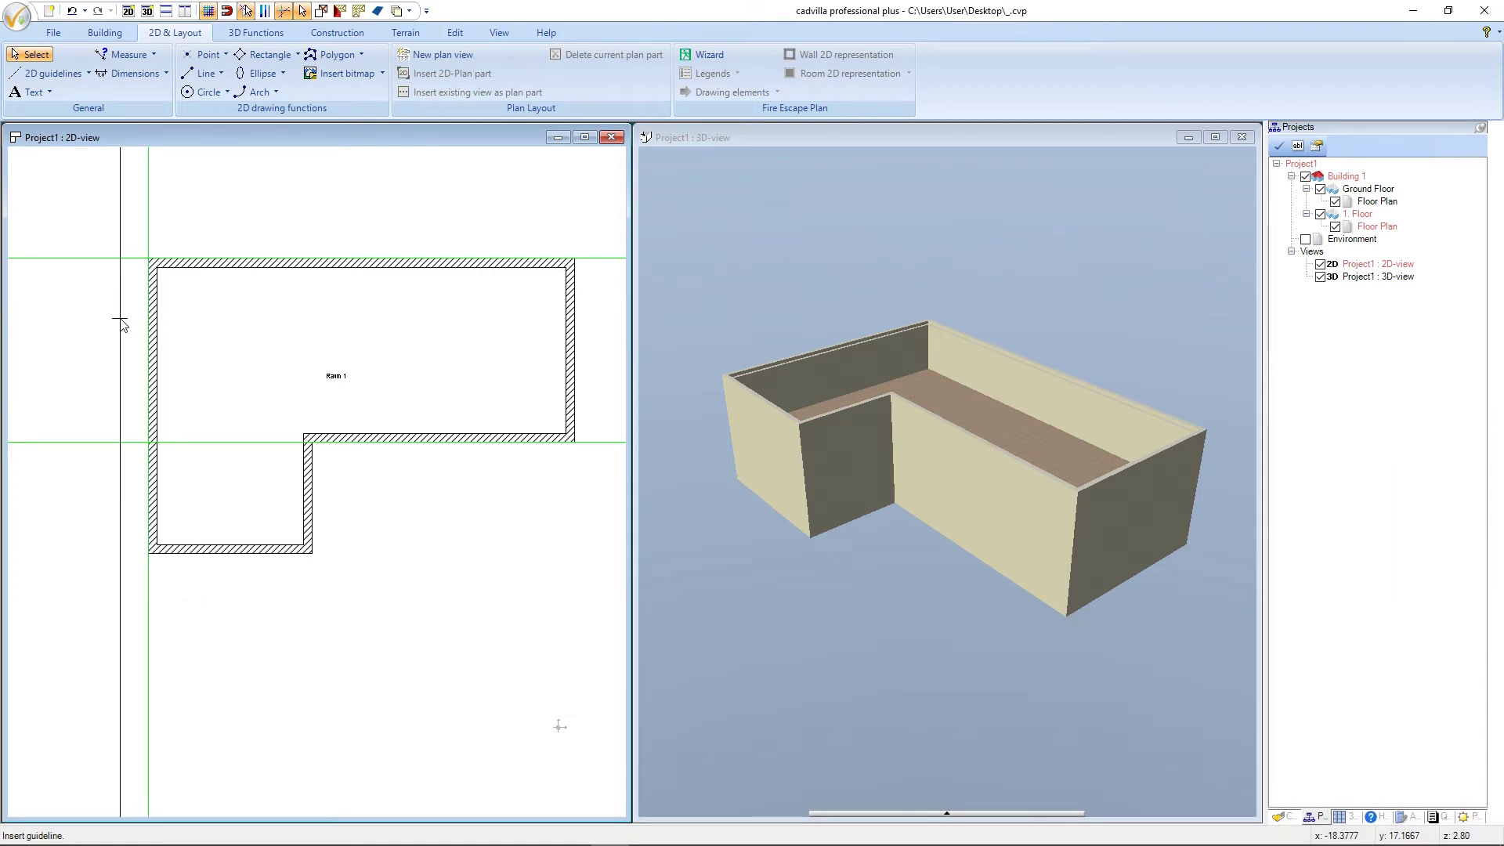
{"action": "key", "text": "Escape"}
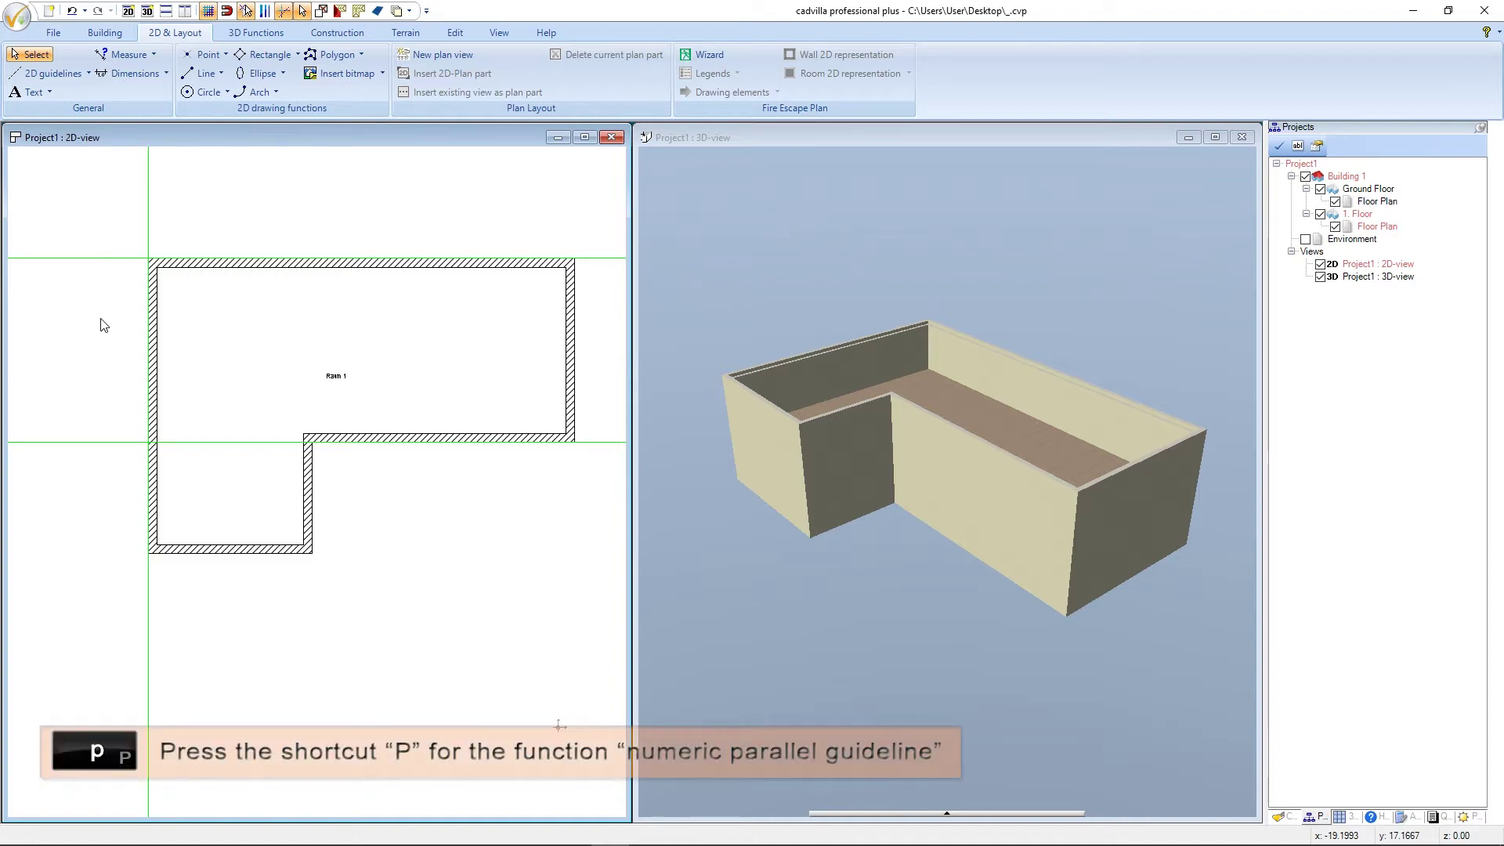
Place a parallel guideline 0,05 m to the left of the vertical wall guideline.
{"action": "key", "text": "p"}
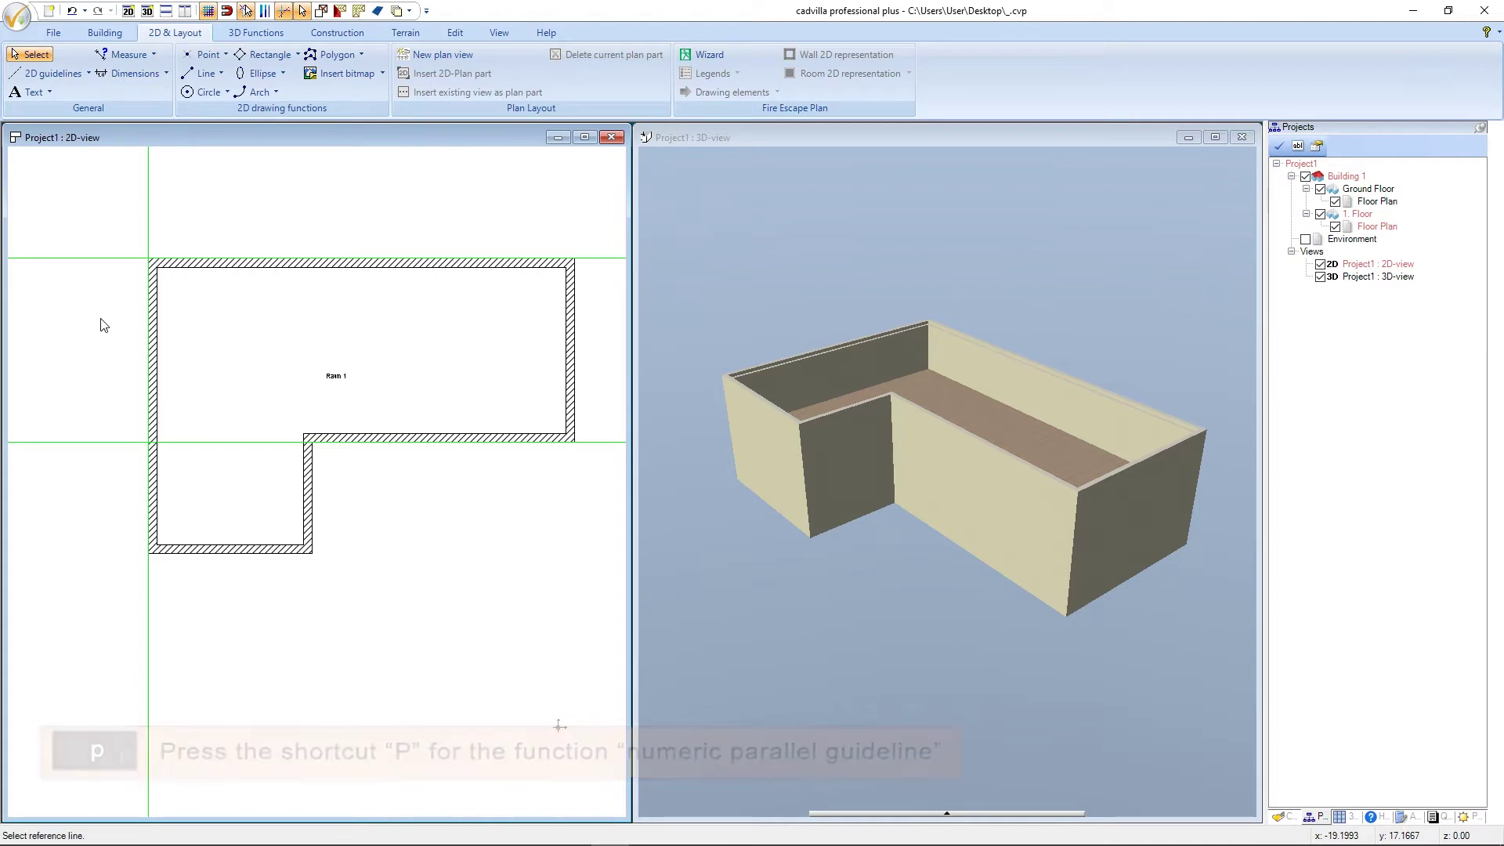
{"action": "scroll", "coordinate": [102, 332], "scroll_direction": "up", "scroll_amount": 2}
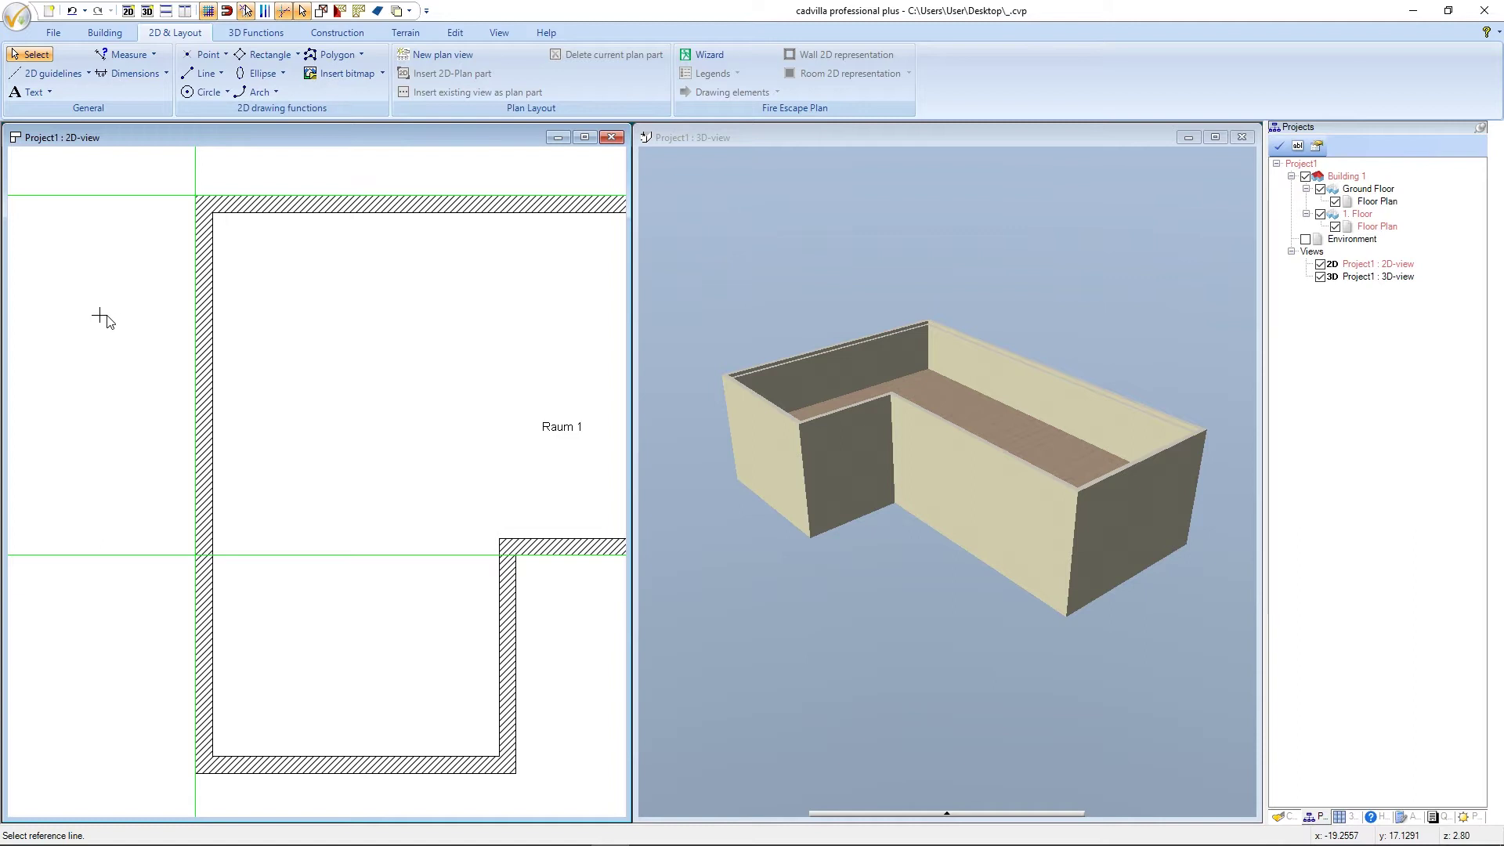
{"action": "left_click", "coordinate": [195, 313]}
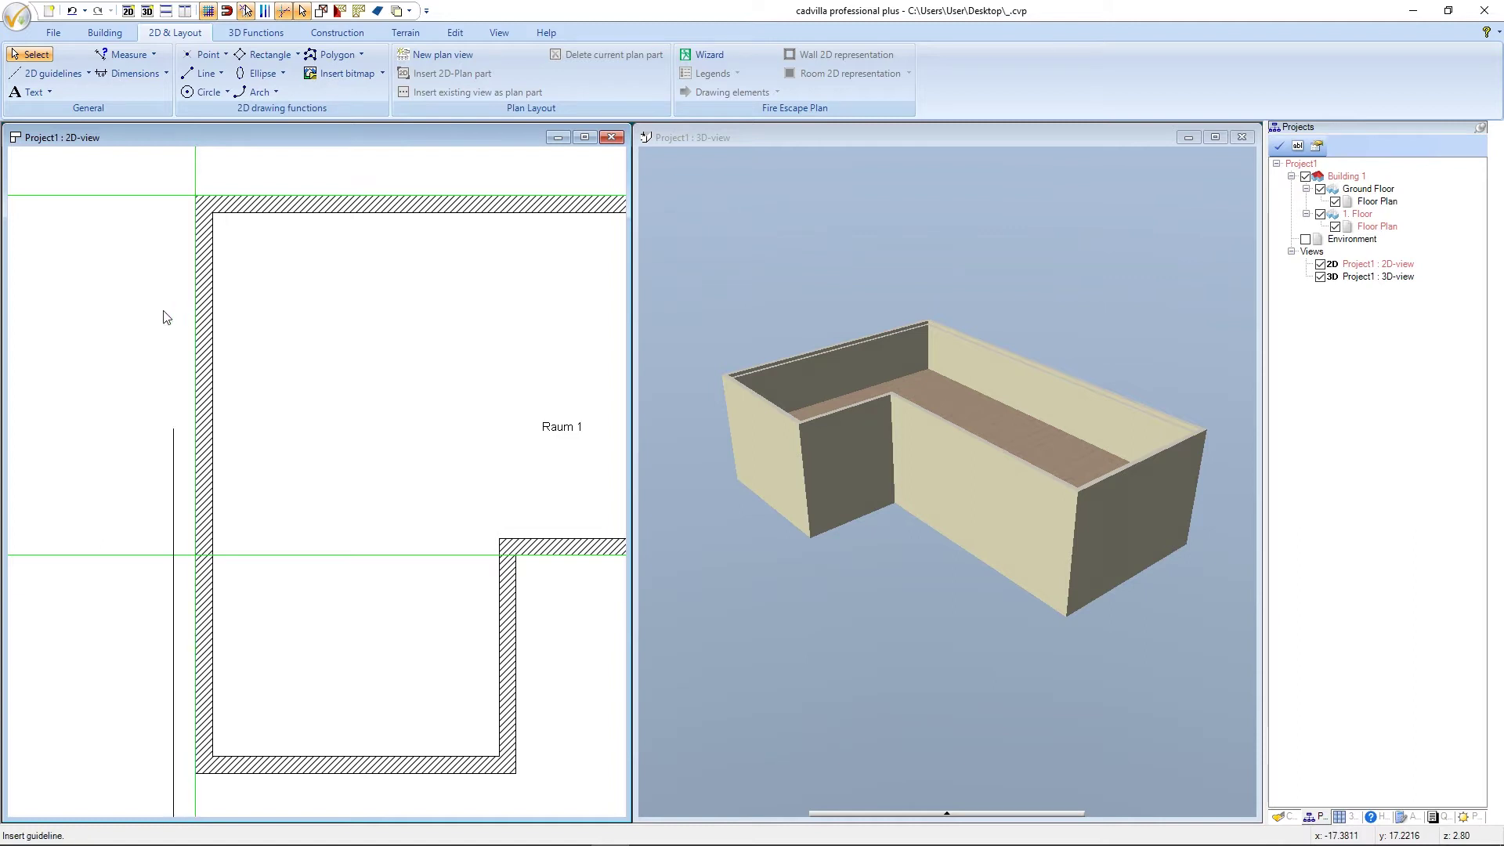
{"action": "left_click", "coordinate": [123, 318]}
{"action": "type", "text": "0,05"}
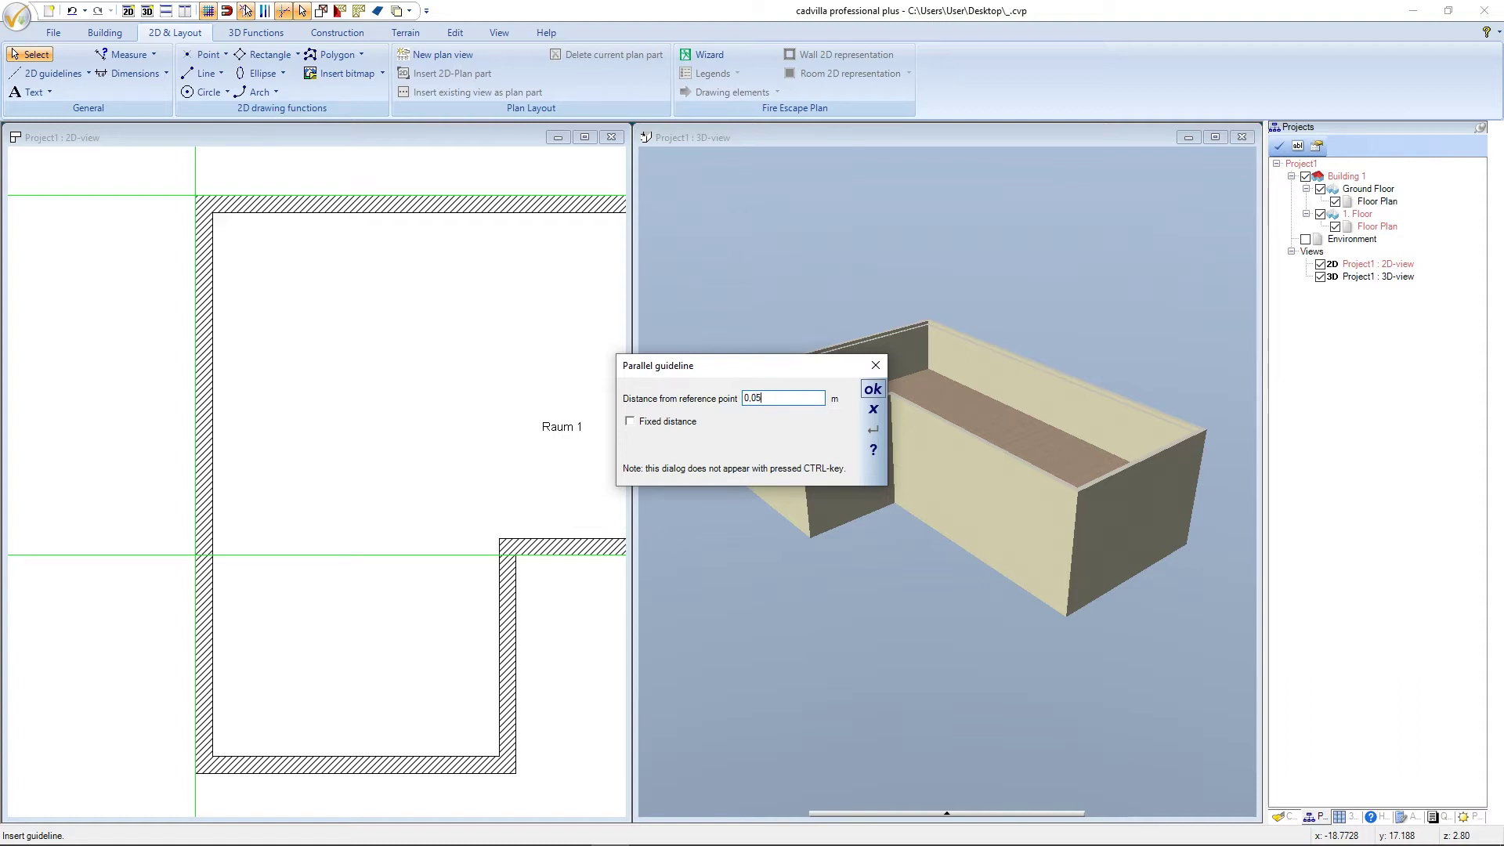
{"action": "key", "text": "Return"}
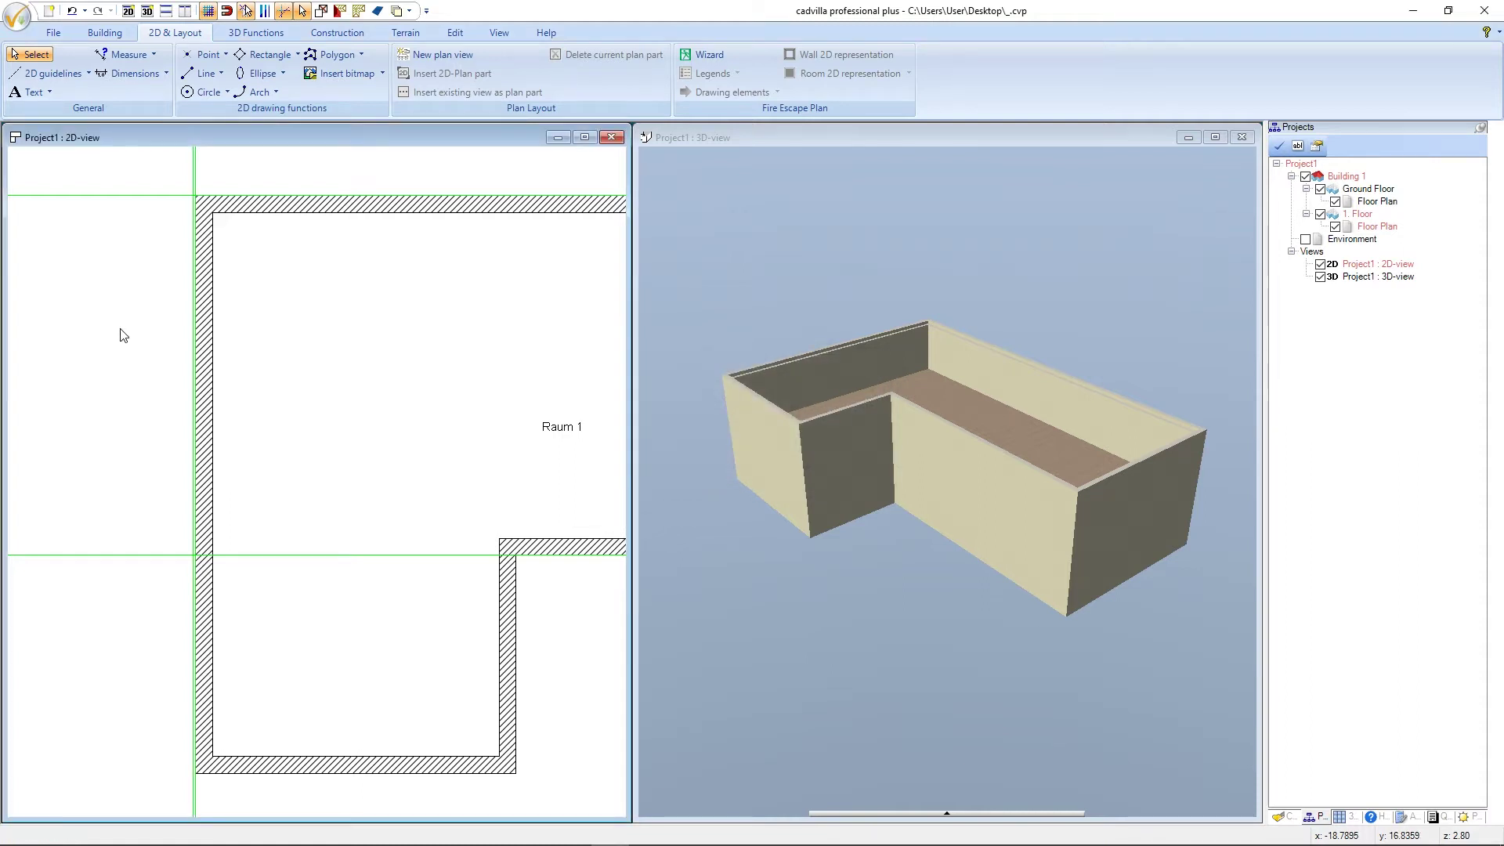
{"action": "scroll", "coordinate": [121, 340], "scroll_direction": "down", "scroll_amount": 2}
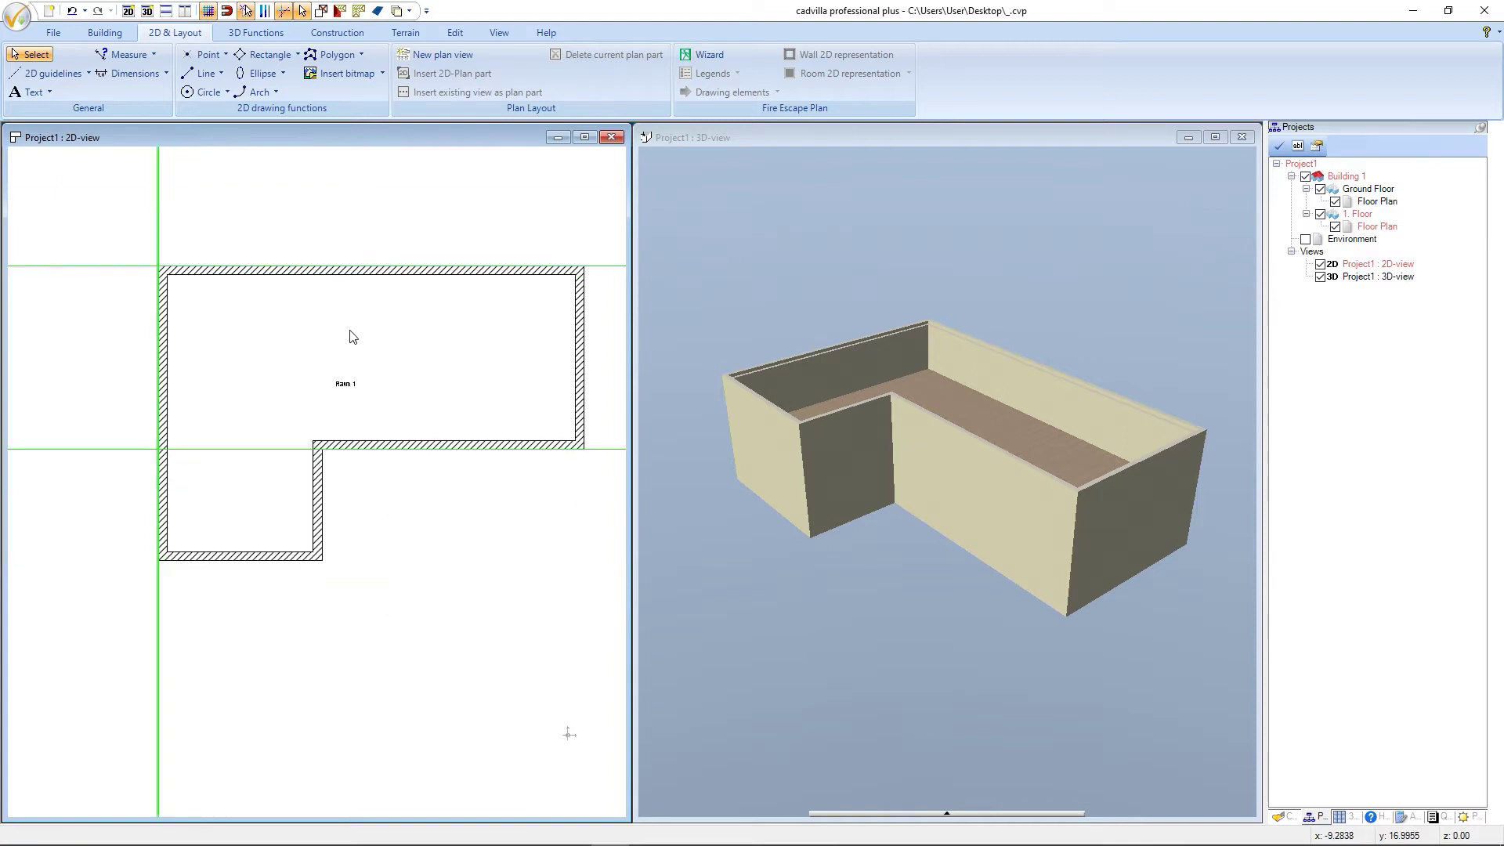
{"action": "scroll", "coordinate": [387, 337], "scroll_direction": "up", "scroll_amount": 1}
{"action": "scroll", "coordinate": [276, 361], "scroll_direction": "down", "scroll_amount": 1}
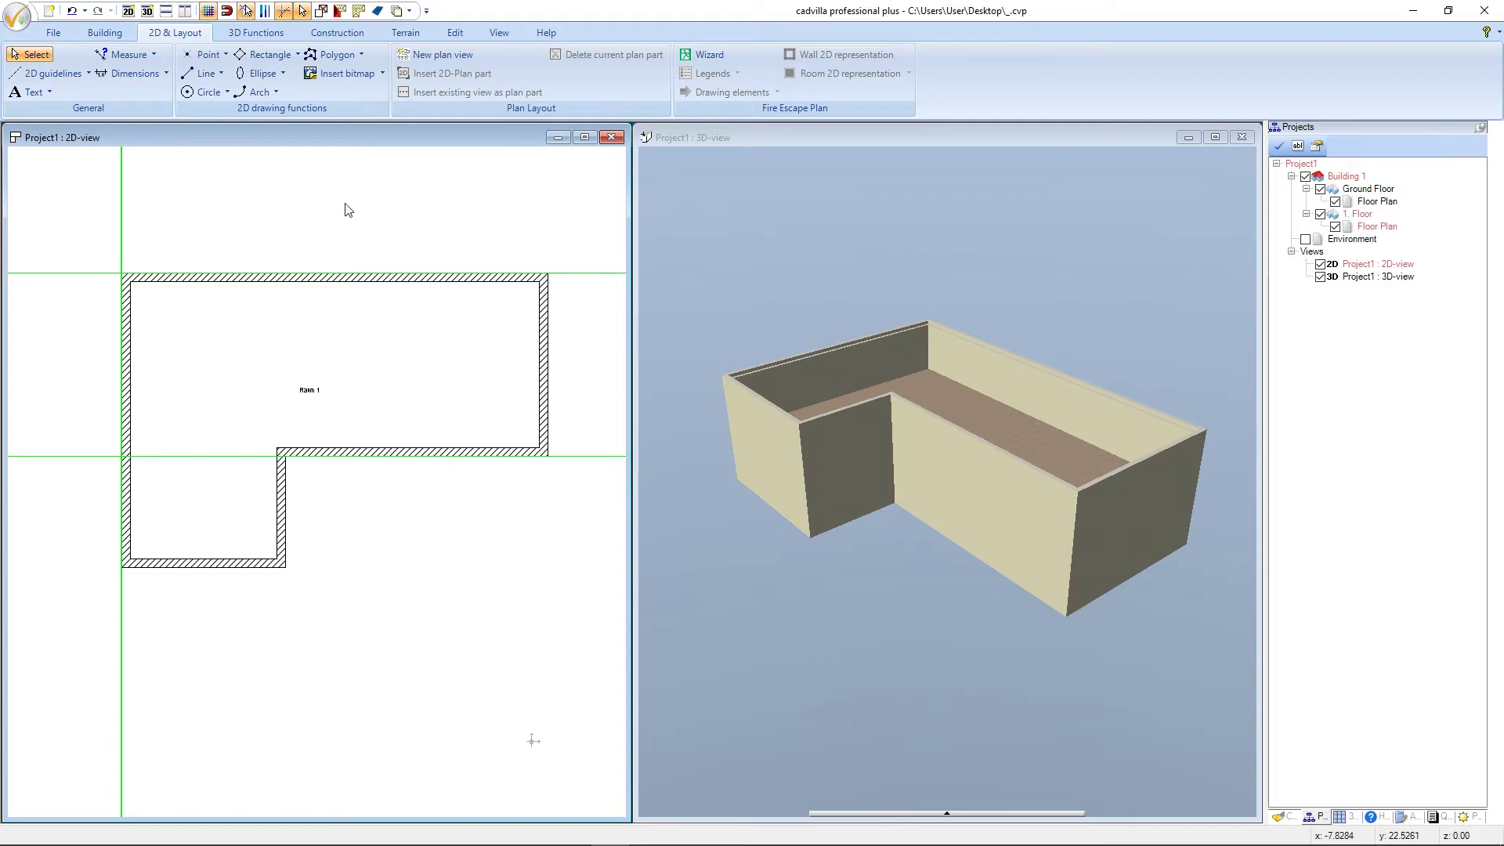
Start a roof on a polygonal contour and set its first point at the lower-left wall corner.
{"action": "left_click", "coordinate": [109, 34]}
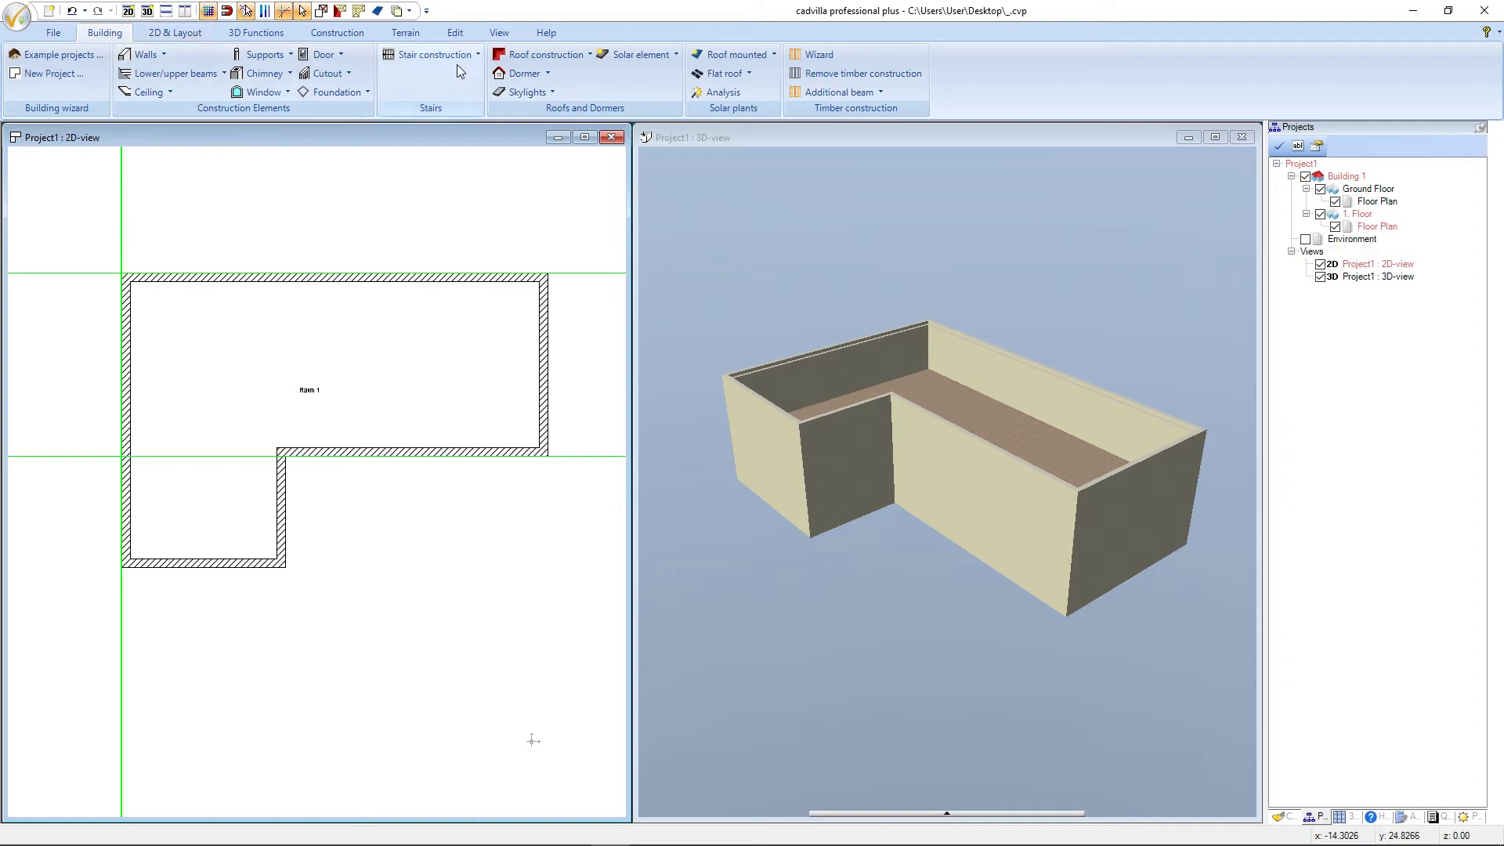
{"action": "left_click", "coordinate": [541, 55]}
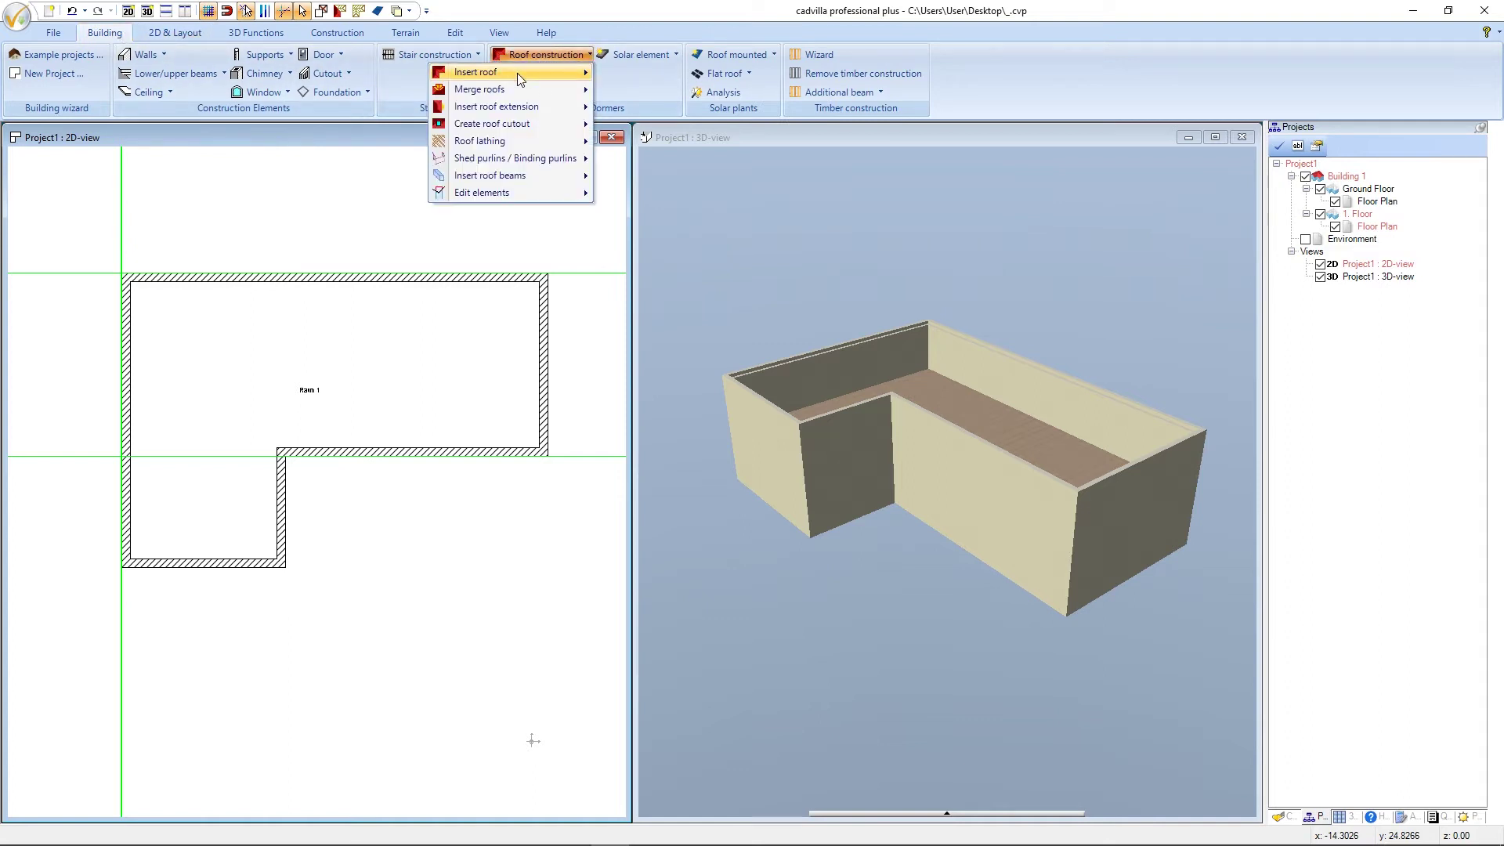
{"action": "mouse_move", "coordinate": [517, 73]}
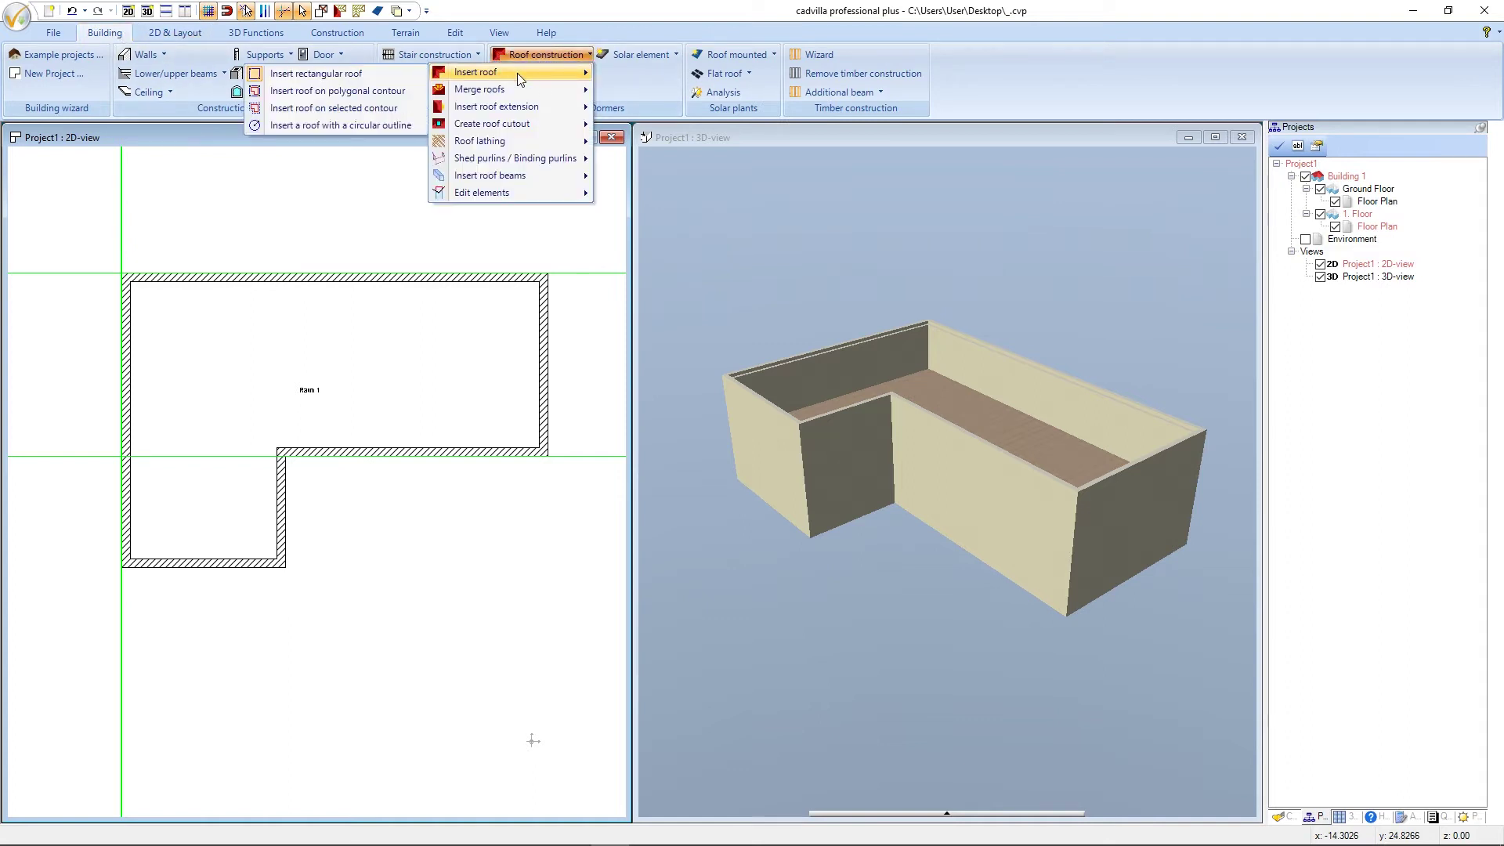
{"action": "left_click", "coordinate": [393, 92]}
{"action": "scroll", "coordinate": [106, 601], "scroll_direction": "up", "scroll_amount": 2}
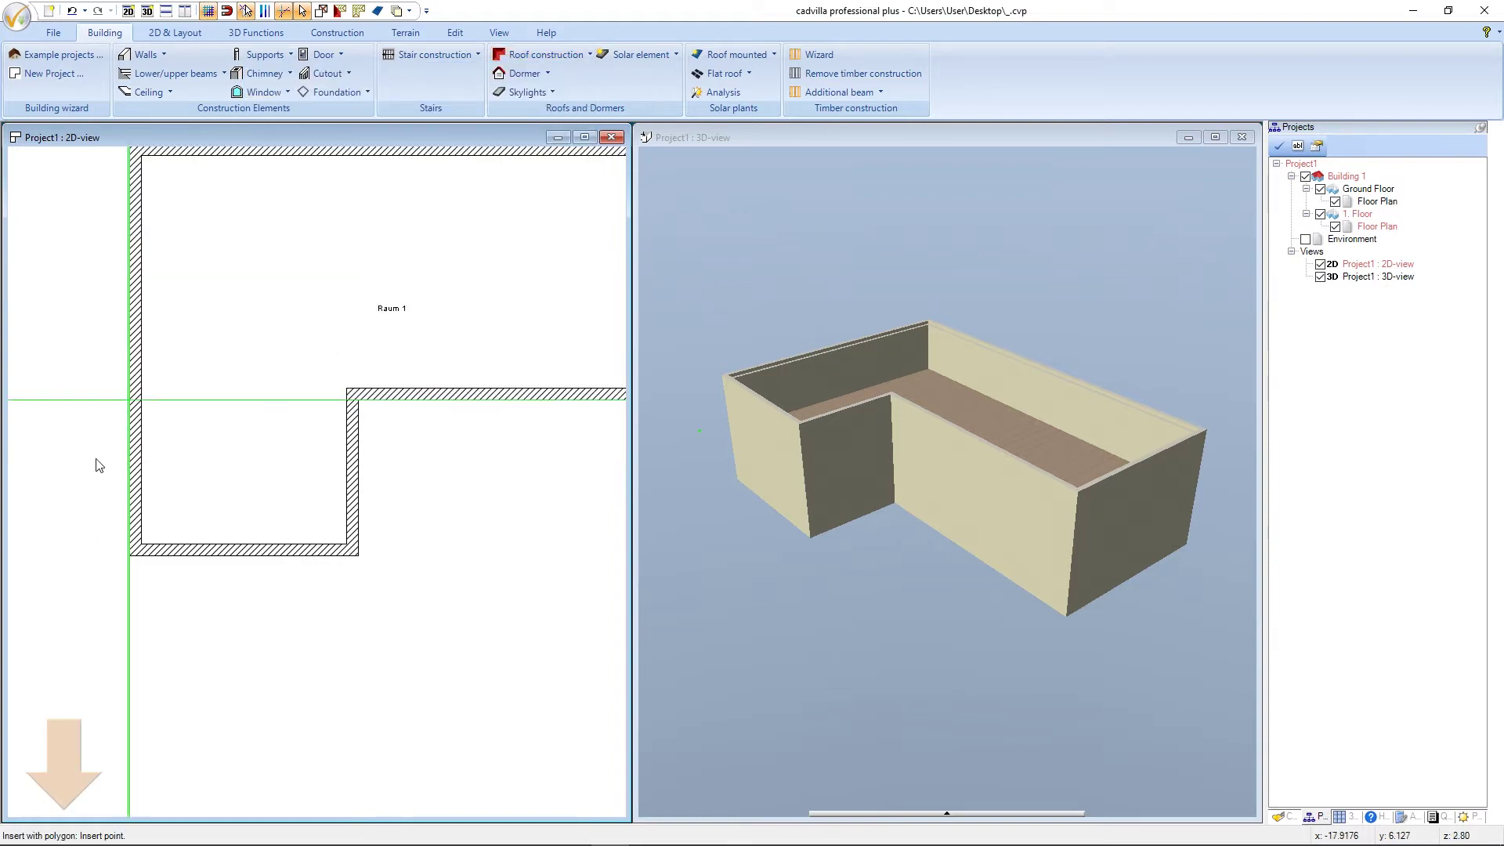
{"action": "scroll", "coordinate": [102, 470], "scroll_direction": "up", "scroll_amount": 1}
{"action": "scroll", "coordinate": [149, 595], "scroll_direction": "up", "scroll_amount": 1}
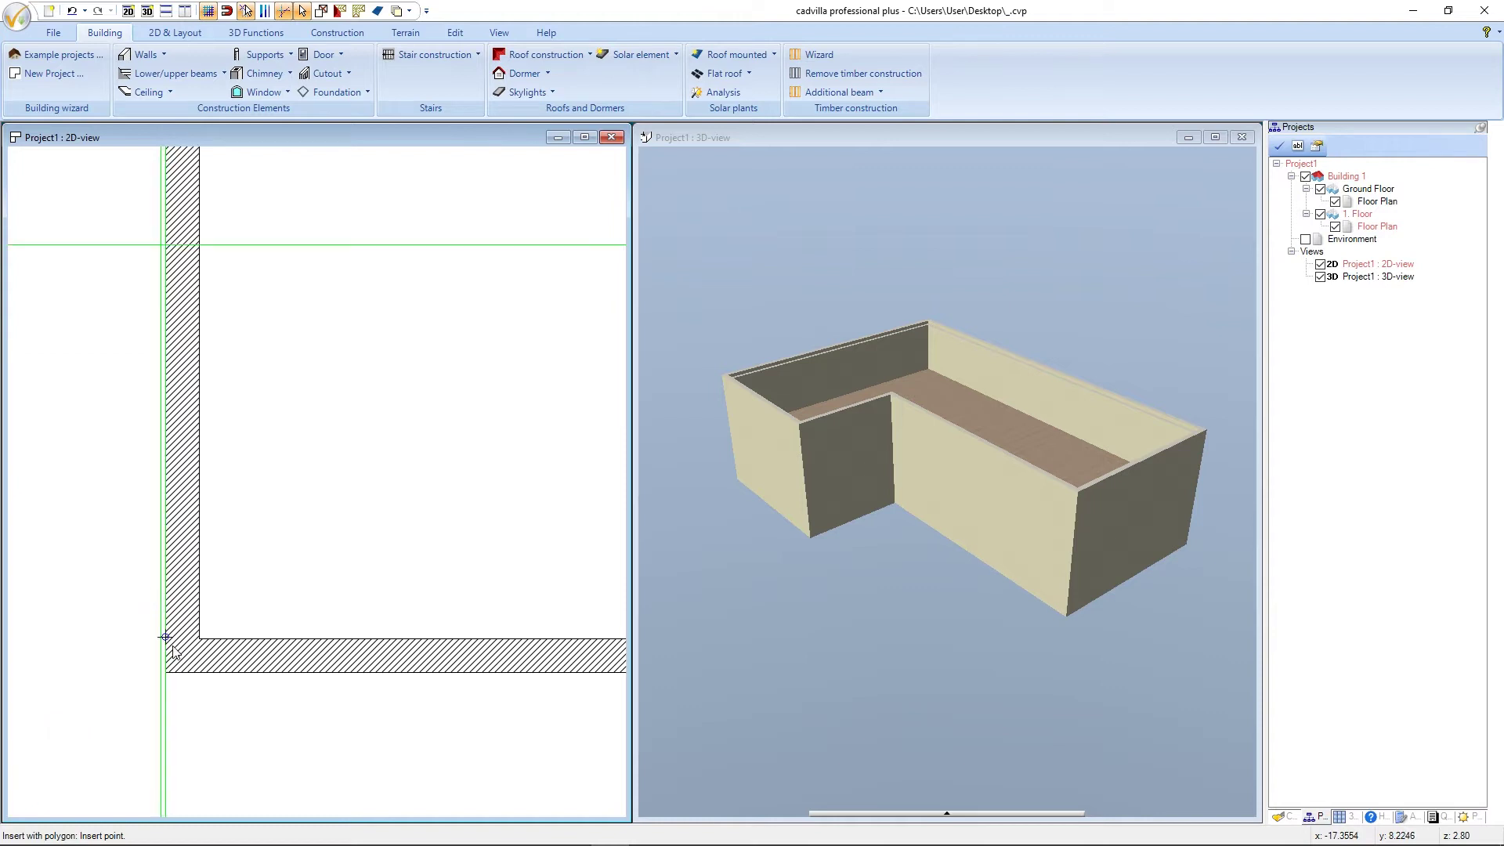
{"action": "scroll", "coordinate": [166, 671], "scroll_direction": "up", "scroll_amount": 1}
{"action": "left_click", "coordinate": [166, 670]}
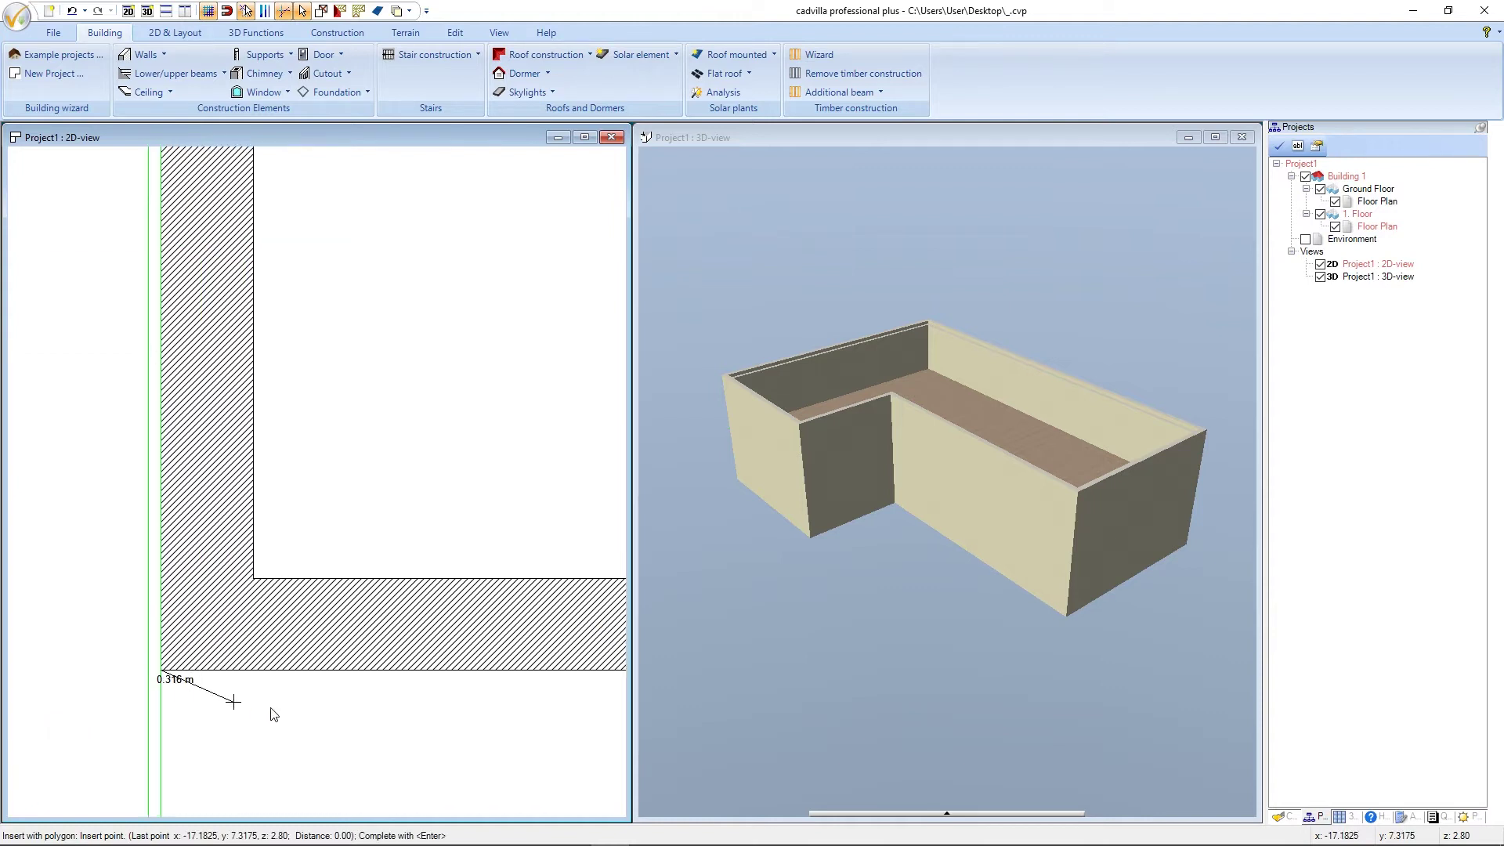
Add contour points up the left wall and at the top-left, top-right and lower-right corners.
{"action": "scroll", "coordinate": [289, 723], "scroll_direction": "down", "scroll_amount": 3}
{"action": "scroll", "coordinate": [255, 403], "scroll_direction": "up", "scroll_amount": 3}
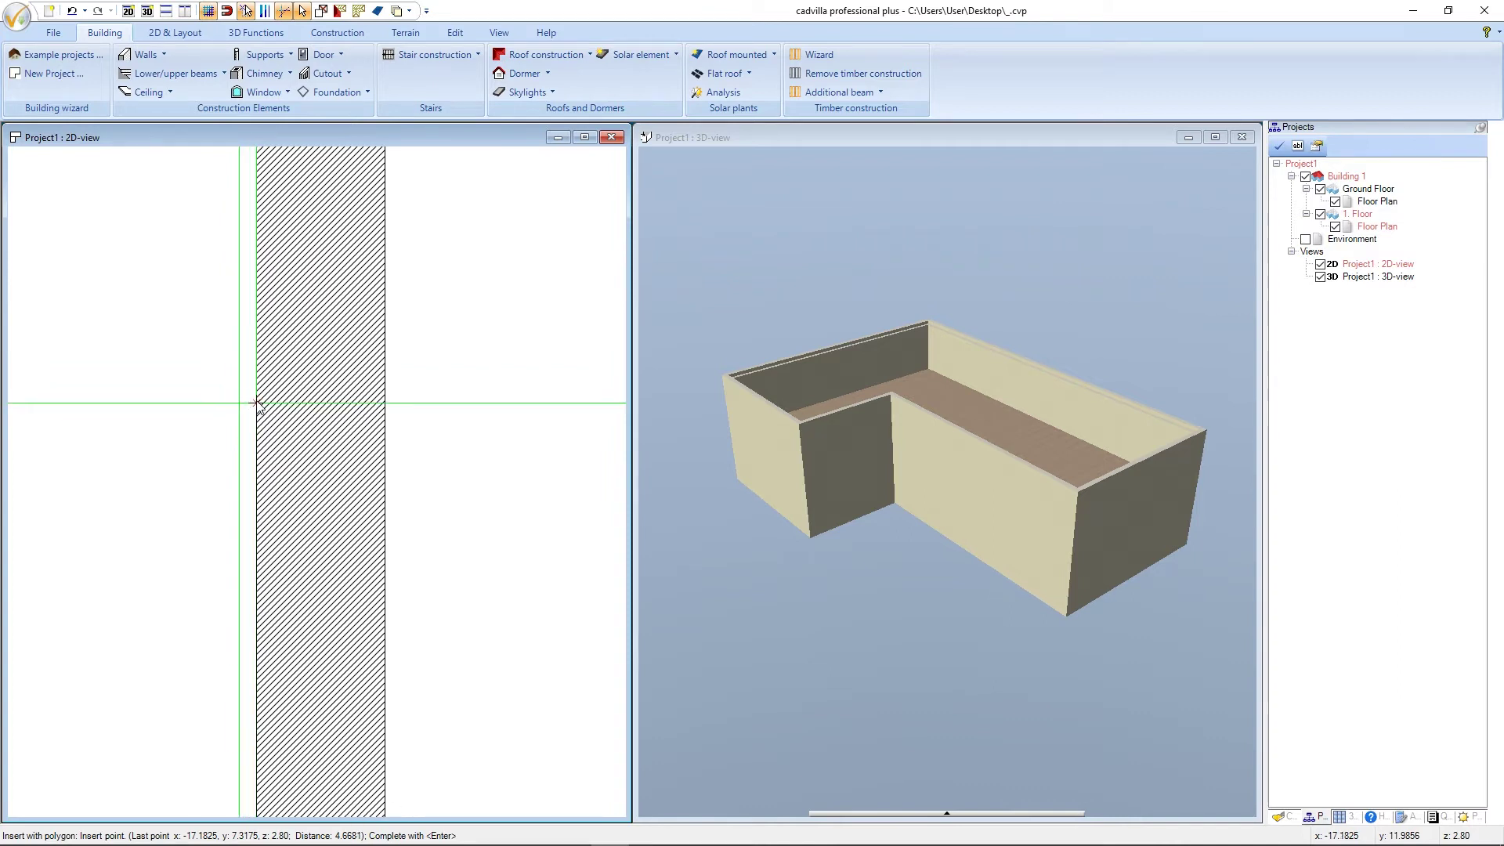
{"action": "left_click", "coordinate": [257, 403]}
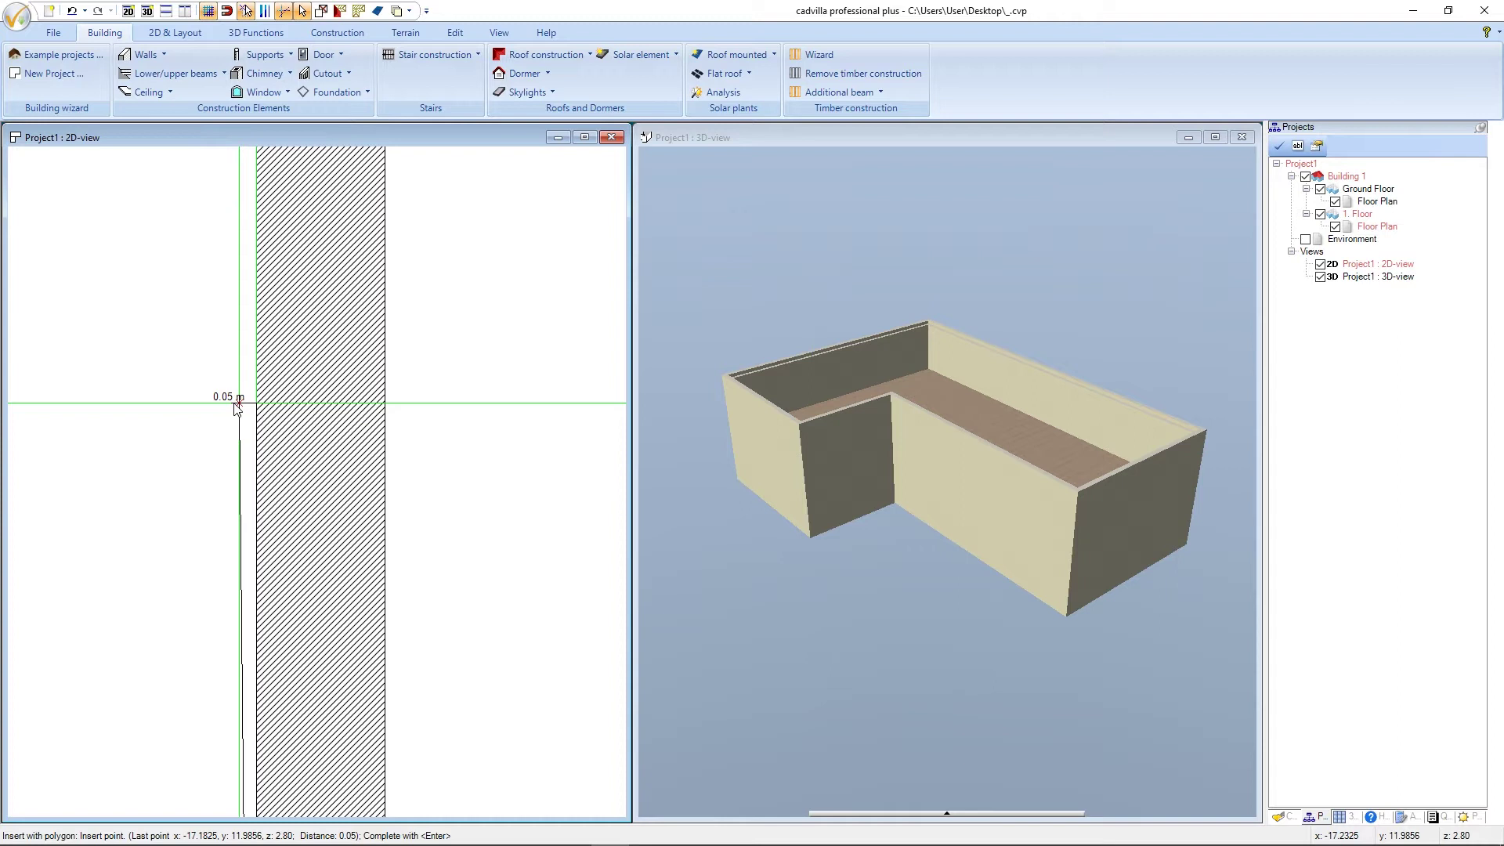
{"action": "scroll", "coordinate": [295, 501], "scroll_direction": "down", "scroll_amount": 5}
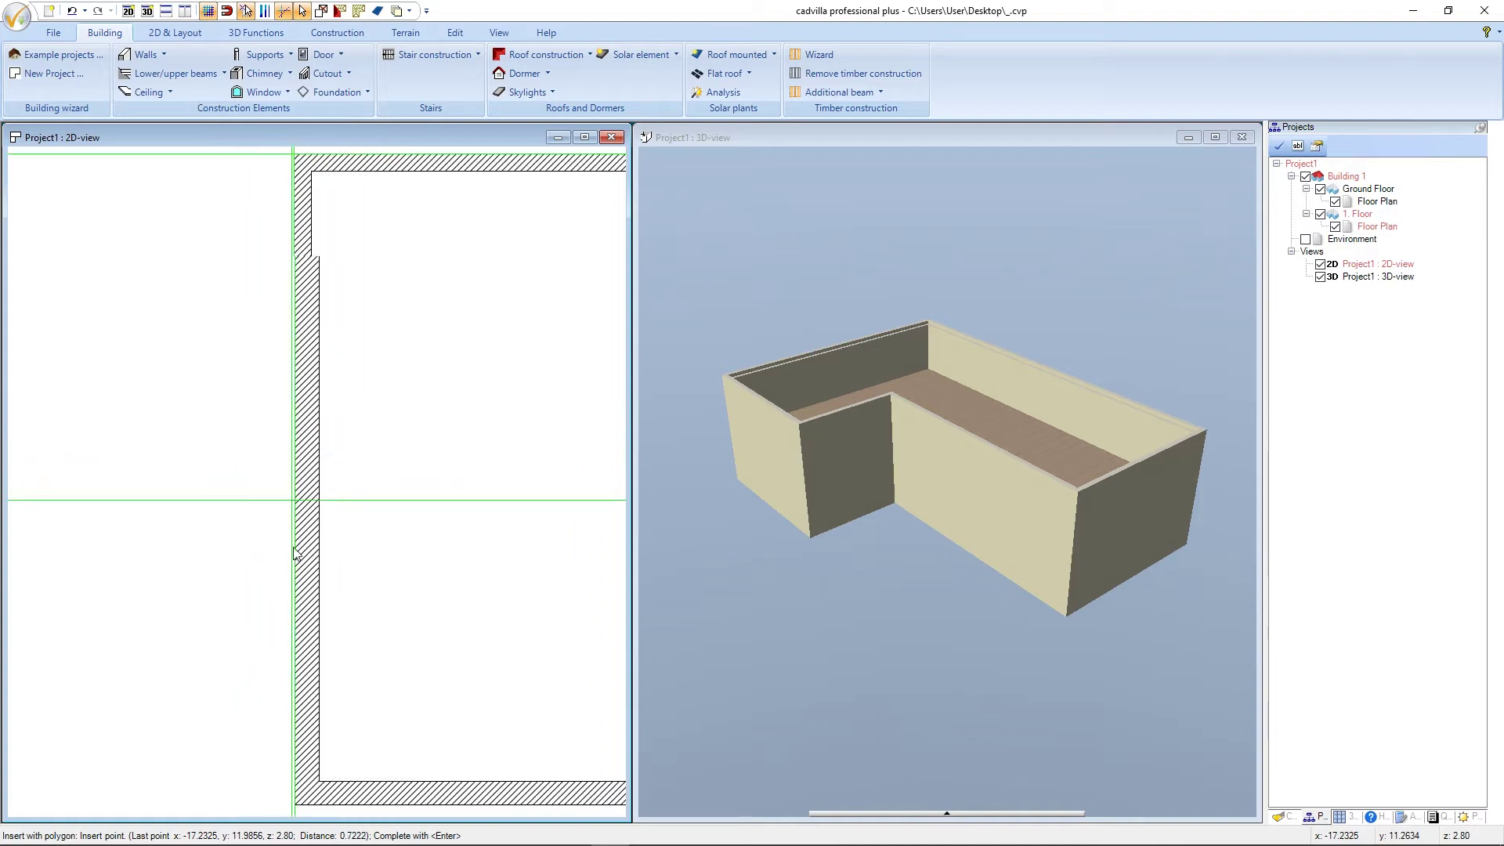
{"action": "scroll", "coordinate": [286, 428], "scroll_direction": "up", "scroll_amount": 5}
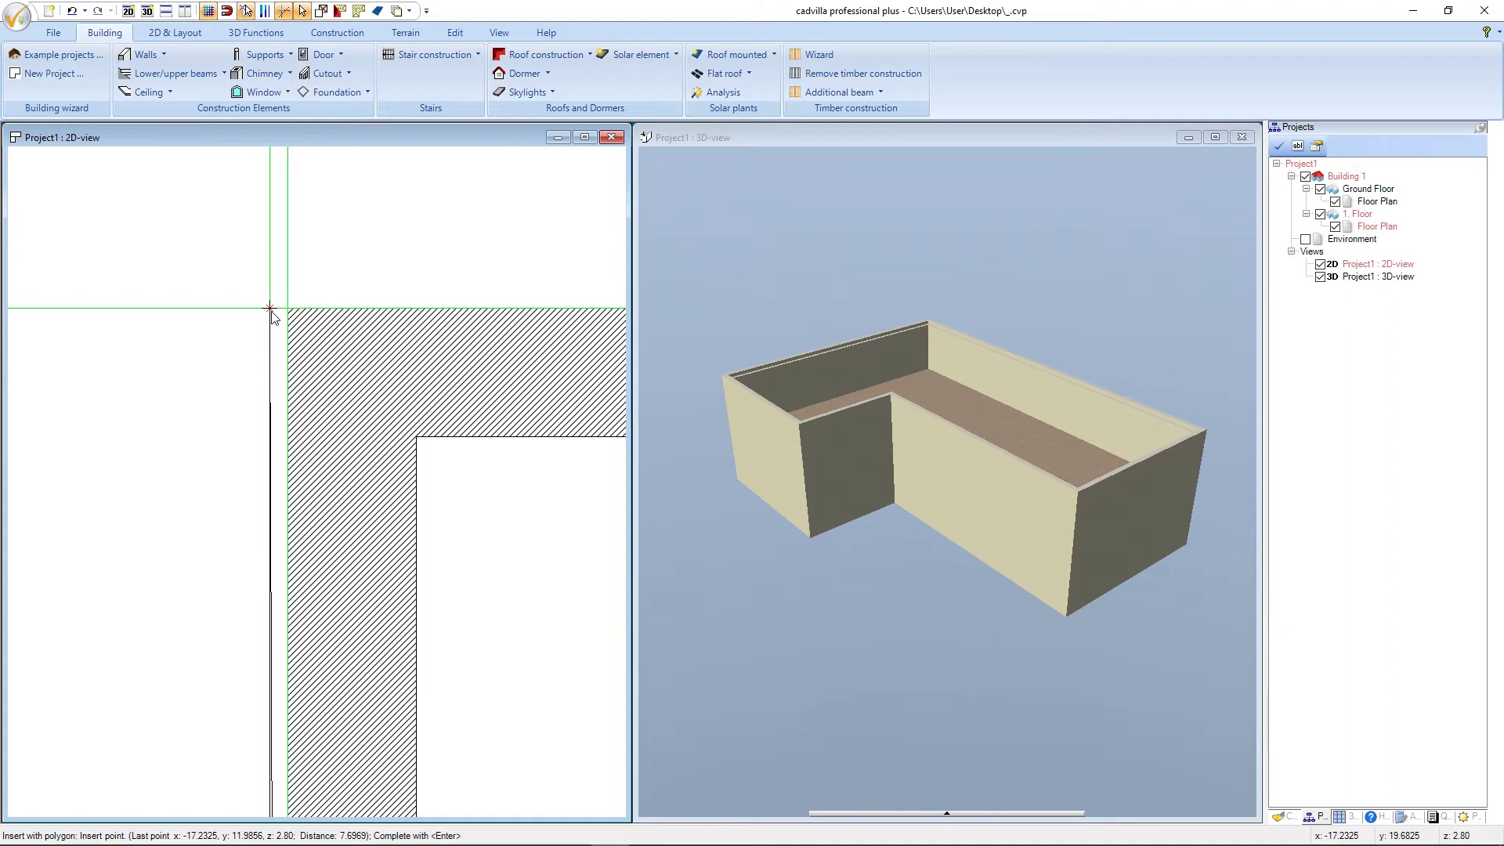
{"action": "left_click", "coordinate": [270, 310]}
{"action": "scroll", "coordinate": [208, 373], "scroll_direction": "down", "scroll_amount": 5}
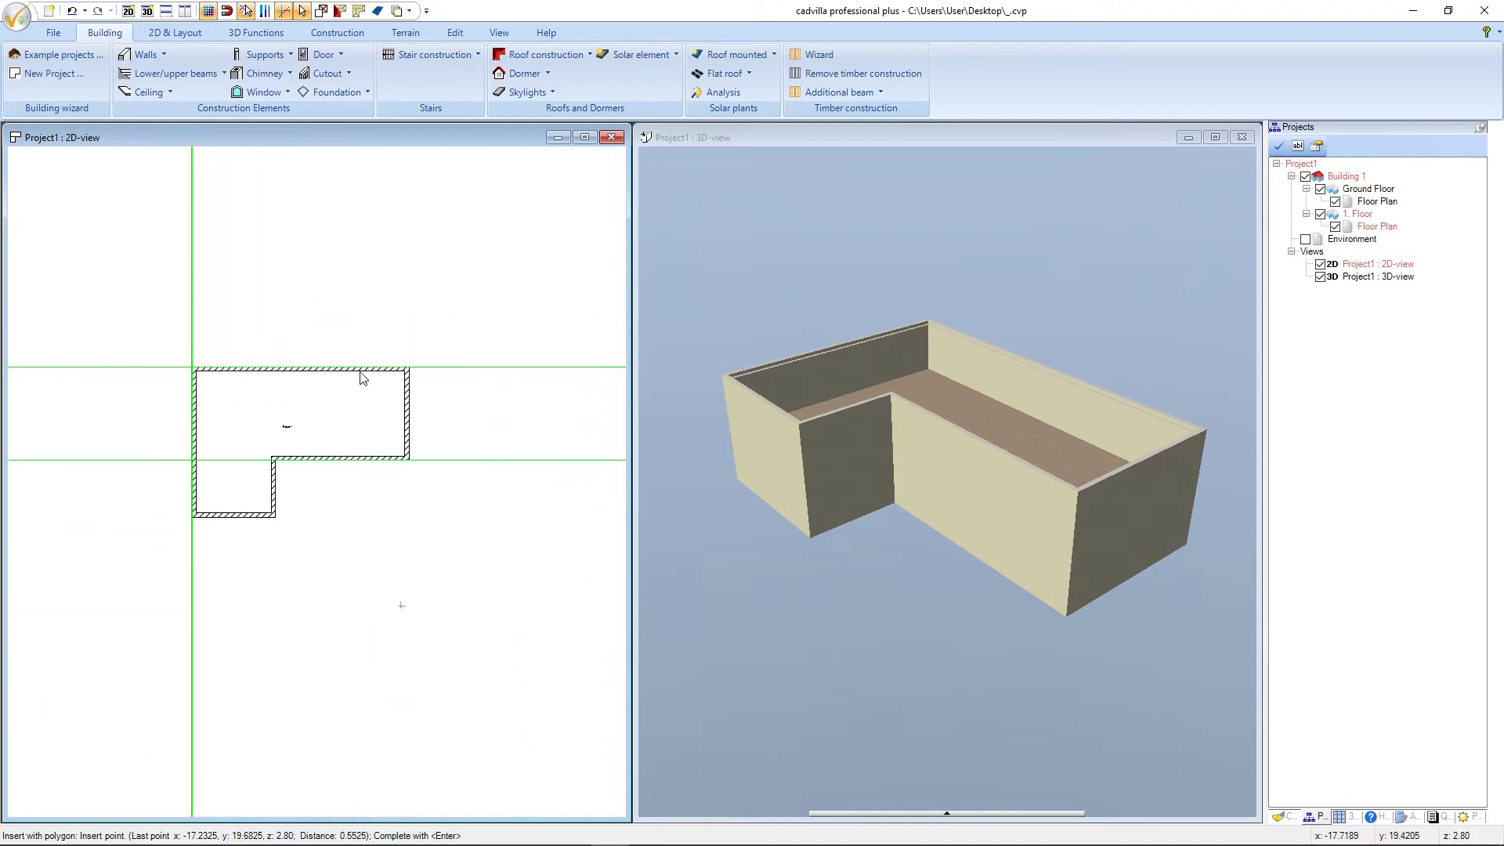
{"action": "scroll", "coordinate": [399, 370], "scroll_direction": "up", "scroll_amount": 3}
{"action": "left_click", "coordinate": [364, 346]}
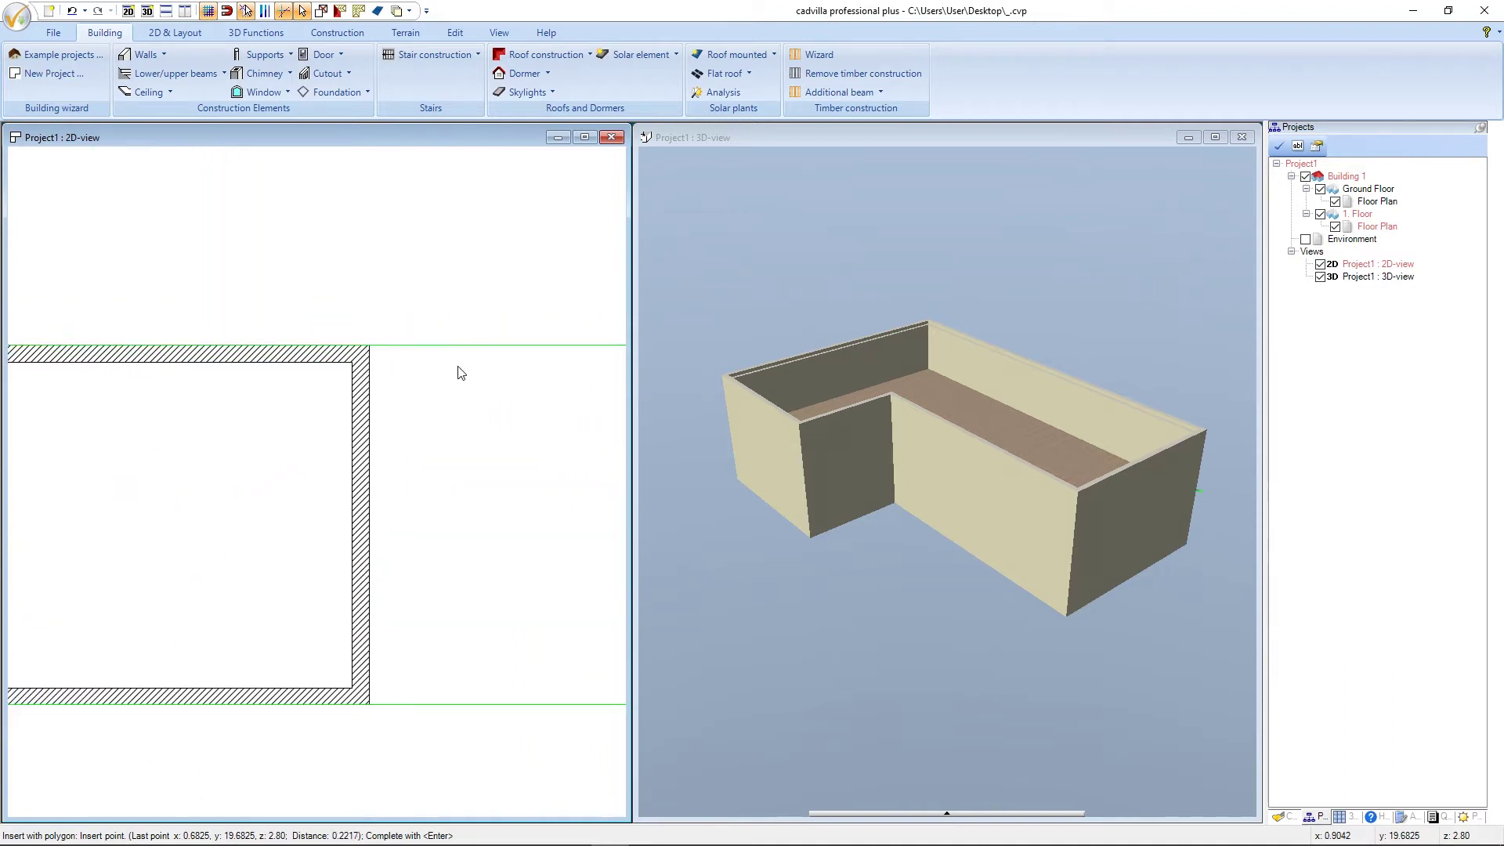
{"action": "scroll", "coordinate": [449, 493], "scroll_direction": "down", "scroll_amount": 3}
{"action": "scroll", "coordinate": [449, 493], "scroll_direction": "up", "scroll_amount": 3}
{"action": "left_click", "coordinate": [434, 392]}
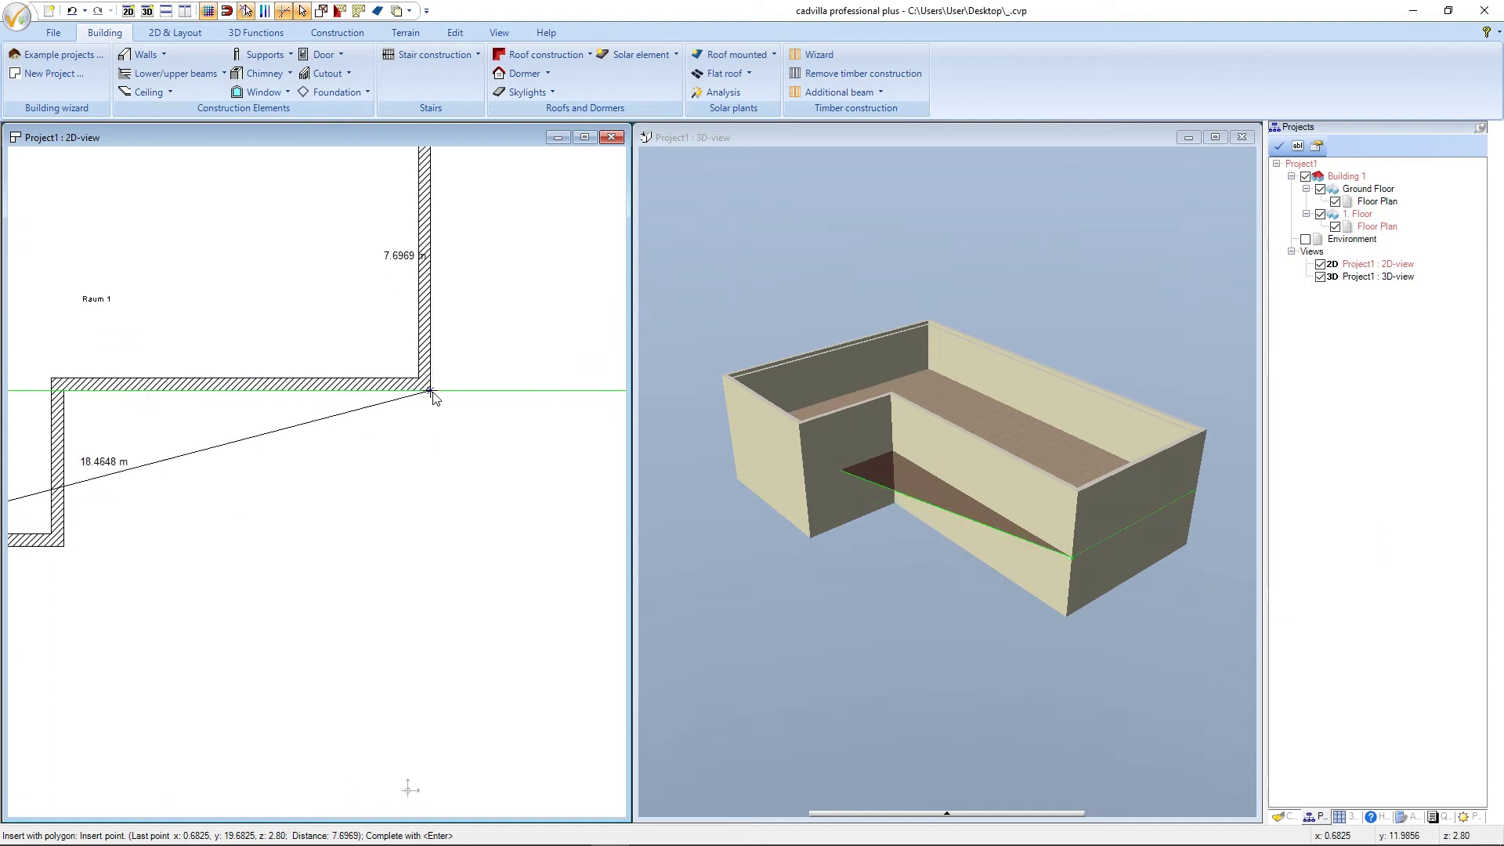
Add the indentation's inner corner and lower-left corner, then call up the polygon's finishing options.
{"action": "scroll", "coordinate": [448, 424], "scroll_direction": "down", "scroll_amount": 2}
{"action": "scroll", "coordinate": [167, 390], "scroll_direction": "up", "scroll_amount": 3}
{"action": "left_click", "coordinate": [253, 355]}
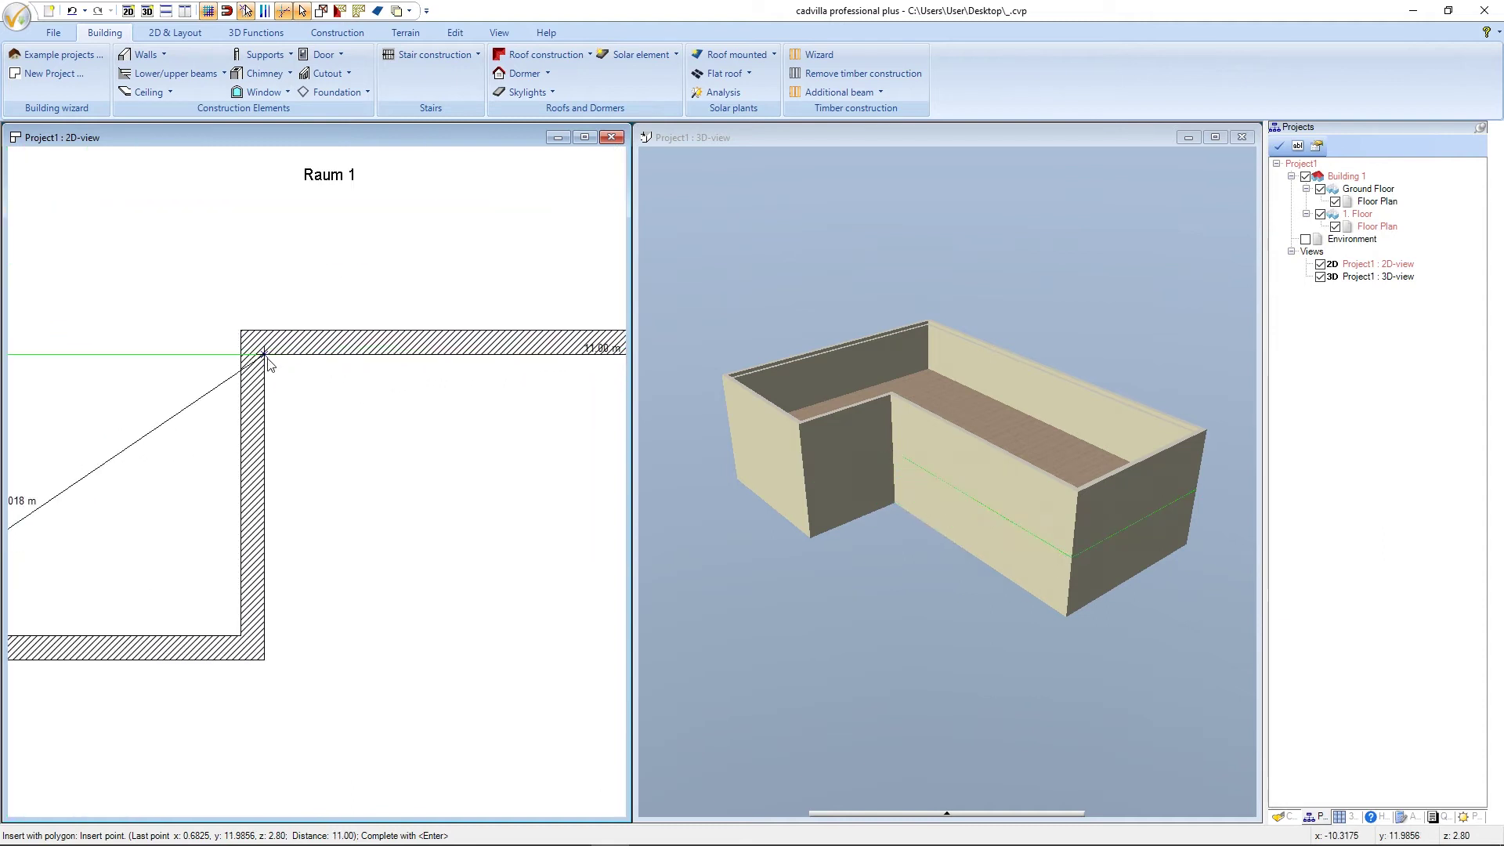
{"action": "left_click", "coordinate": [269, 648]}
{"action": "scroll", "coordinate": [397, 587], "scroll_direction": "down", "scroll_amount": 3}
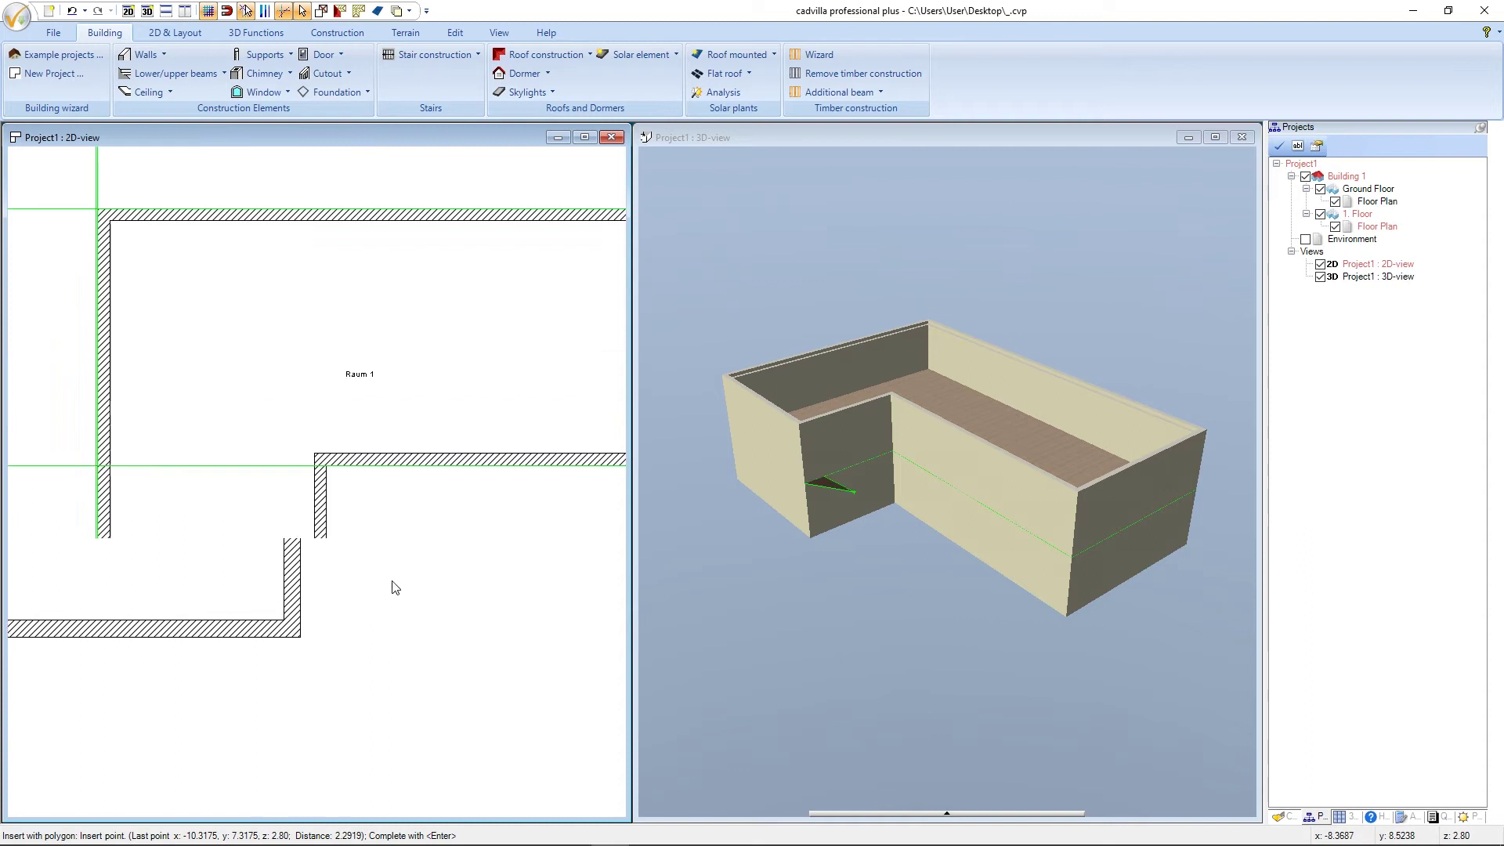
{"action": "scroll", "coordinate": [520, 614], "scroll_direction": "down", "scroll_amount": 1}
{"action": "scroll", "coordinate": [571, 645], "scroll_direction": "up", "scroll_amount": 1}
{"action": "scroll", "coordinate": [554, 641], "scroll_direction": "up", "scroll_amount": 1}
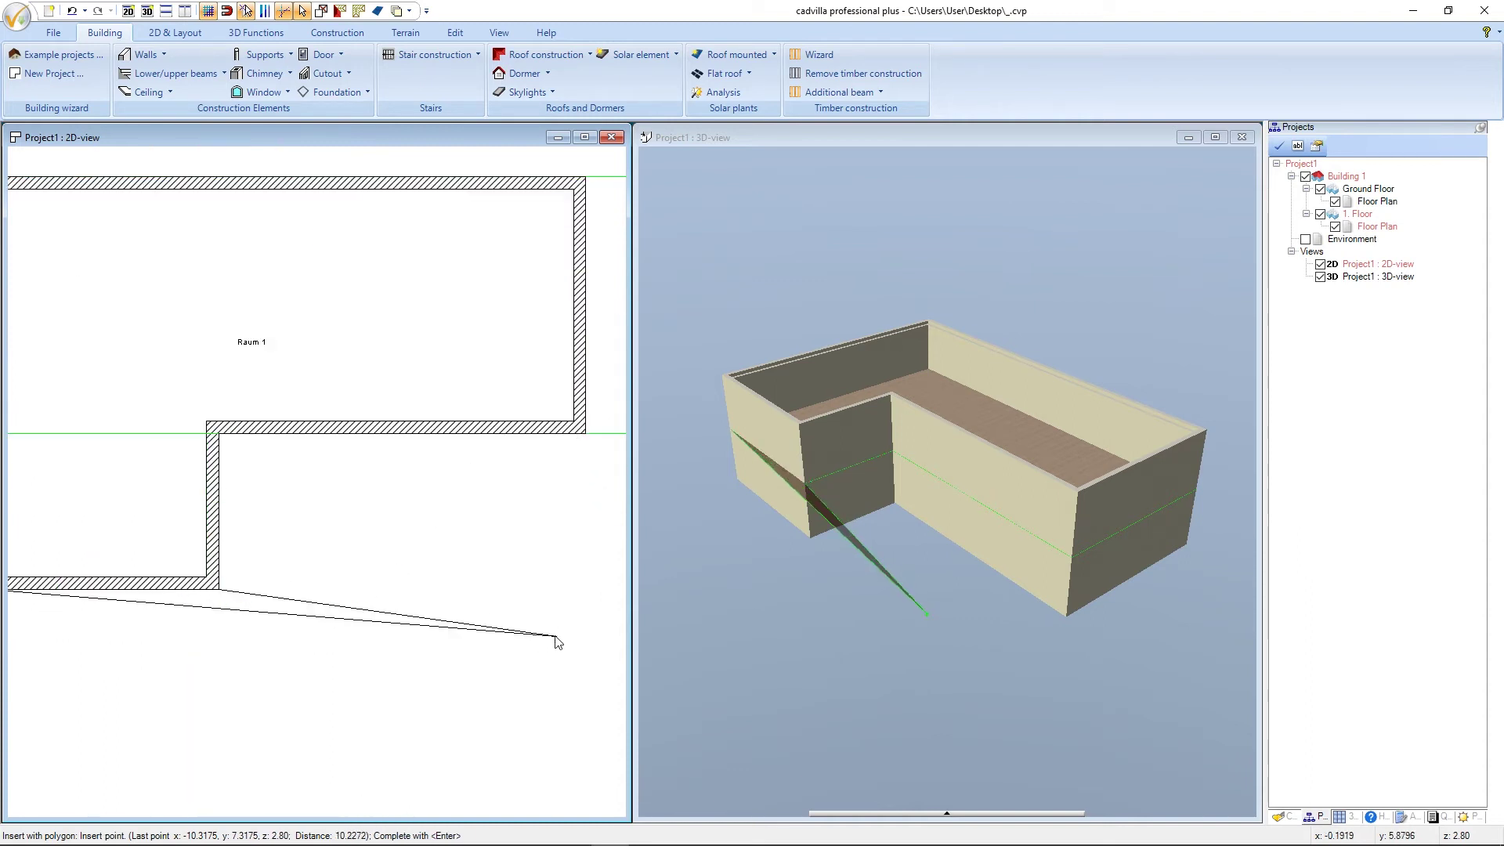
{"action": "scroll", "coordinate": [539, 629], "scroll_direction": "down", "scroll_amount": 1}
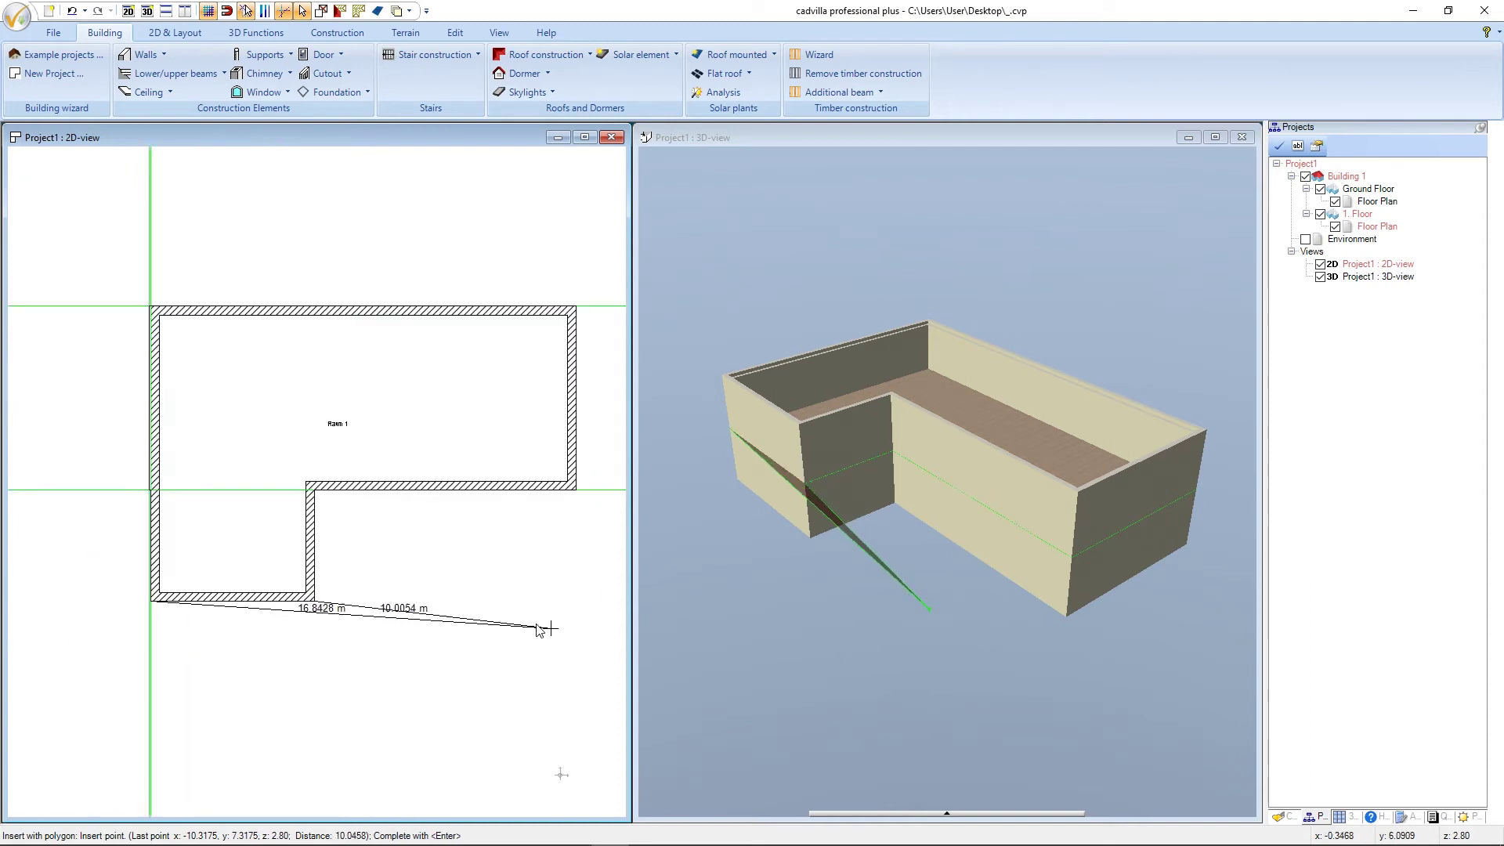
{"action": "right_click", "coordinate": [393, 686]}
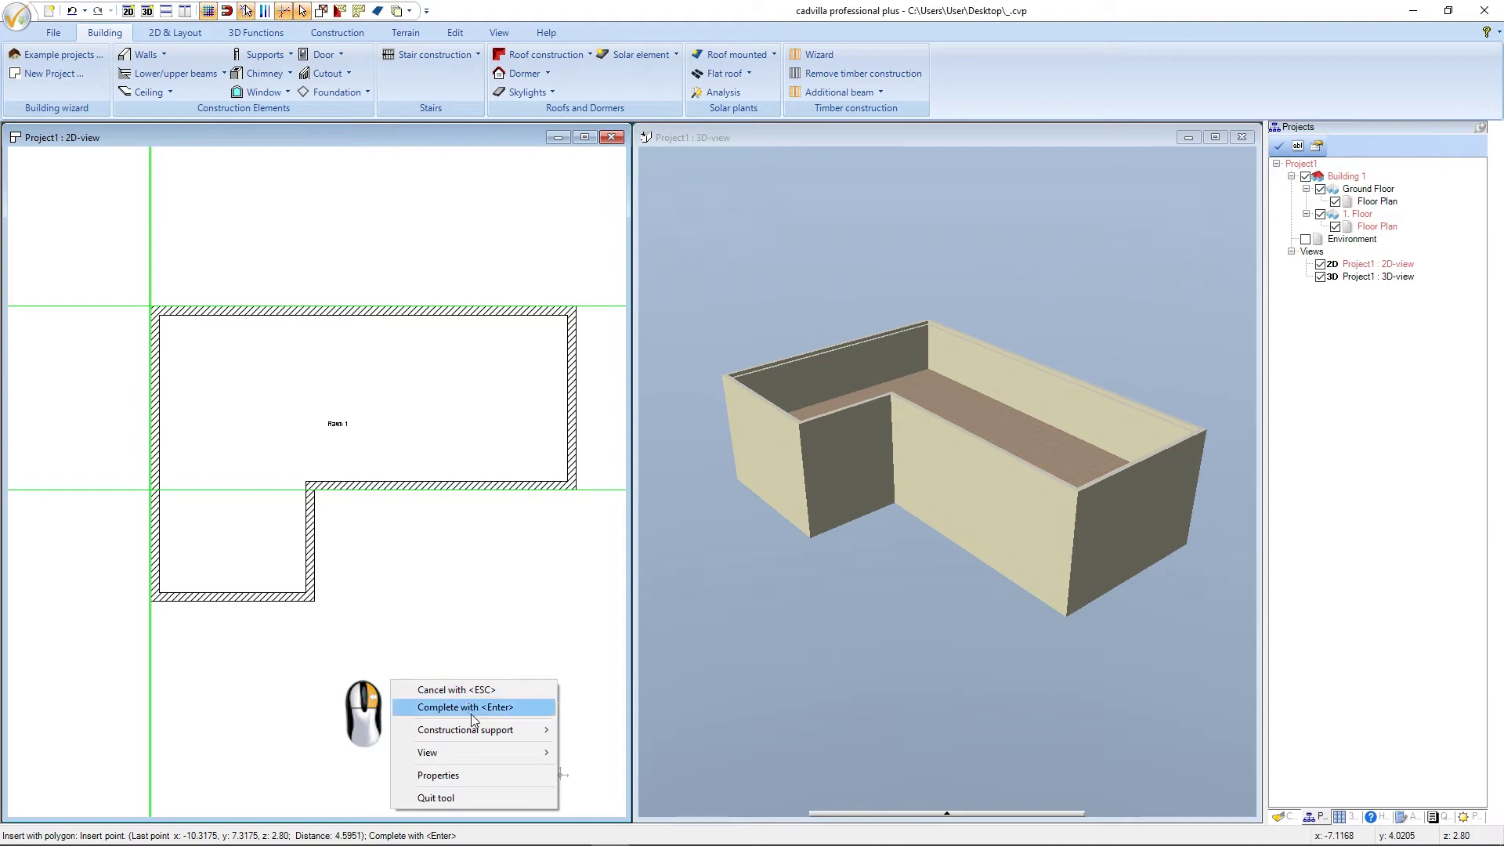
Complete the contour to create the hipped roof and inspect it in a widened 3D preview.
{"action": "left_click", "coordinate": [521, 709]}
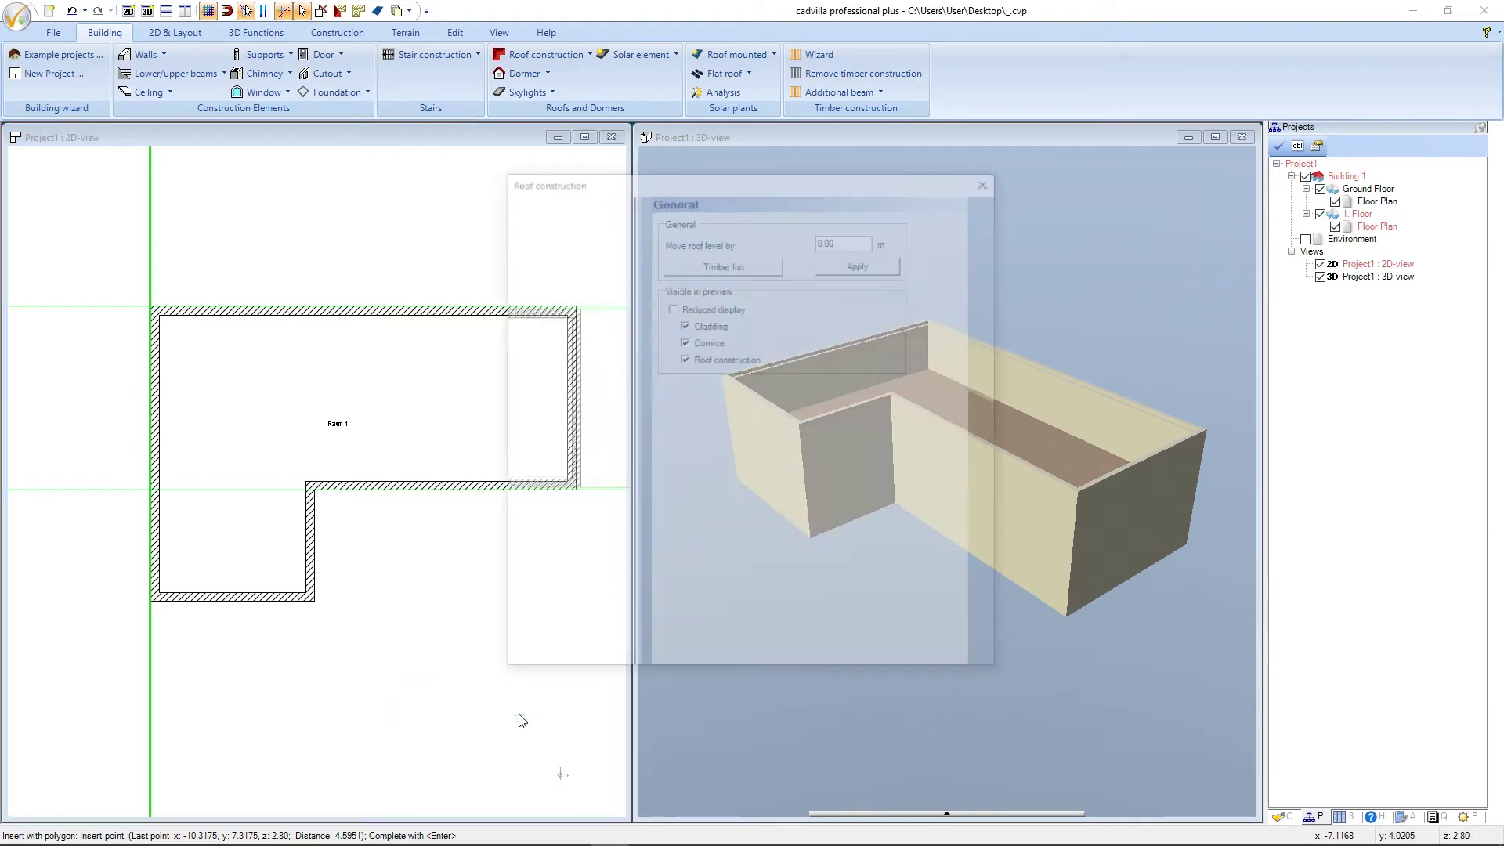
{"action": "left_click_drag", "start_coordinate": [596, 179], "coordinate": [260, 193]}
{"action": "left_click", "coordinate": [651, 676]}
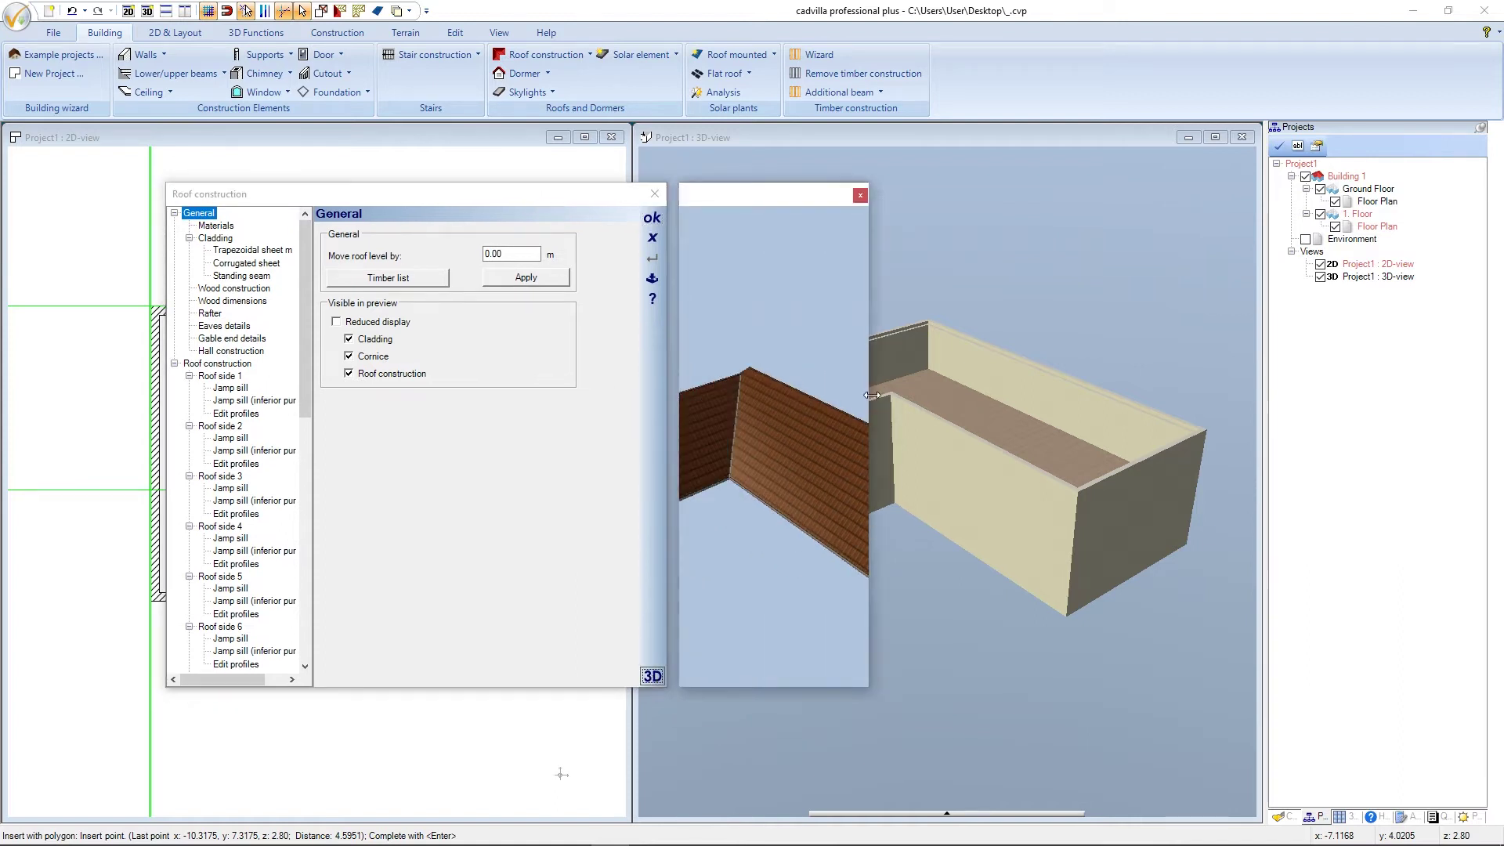
{"action": "left_click_drag", "start_coordinate": [872, 395], "coordinate": [1133, 395]}
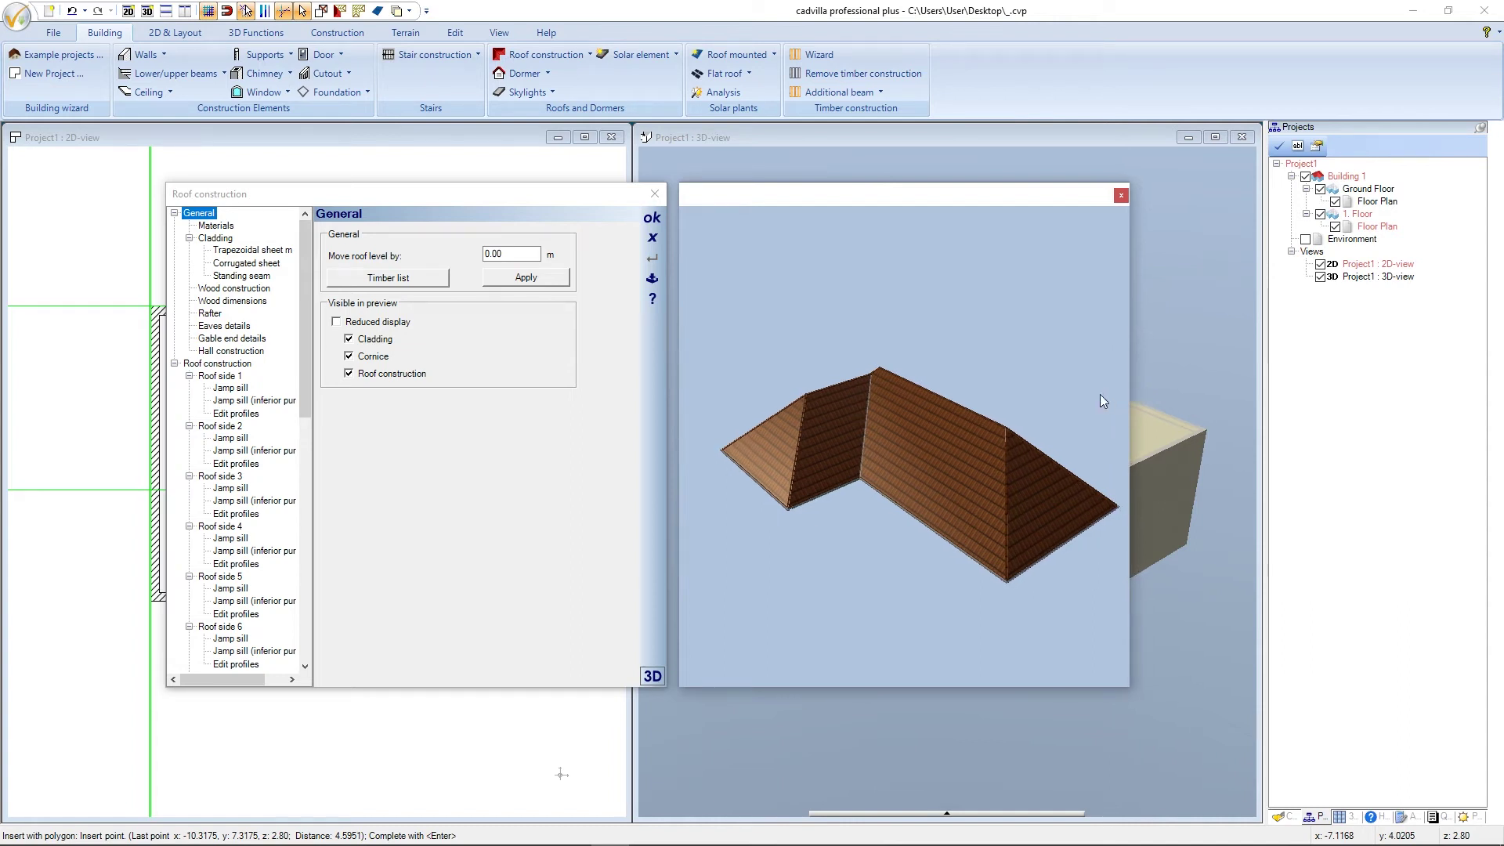
{"action": "left_click_drag", "start_coordinate": [1074, 434], "coordinate": [905, 484]}
{"action": "left_click_drag", "start_coordinate": [1008, 476], "coordinate": [1046, 475]}
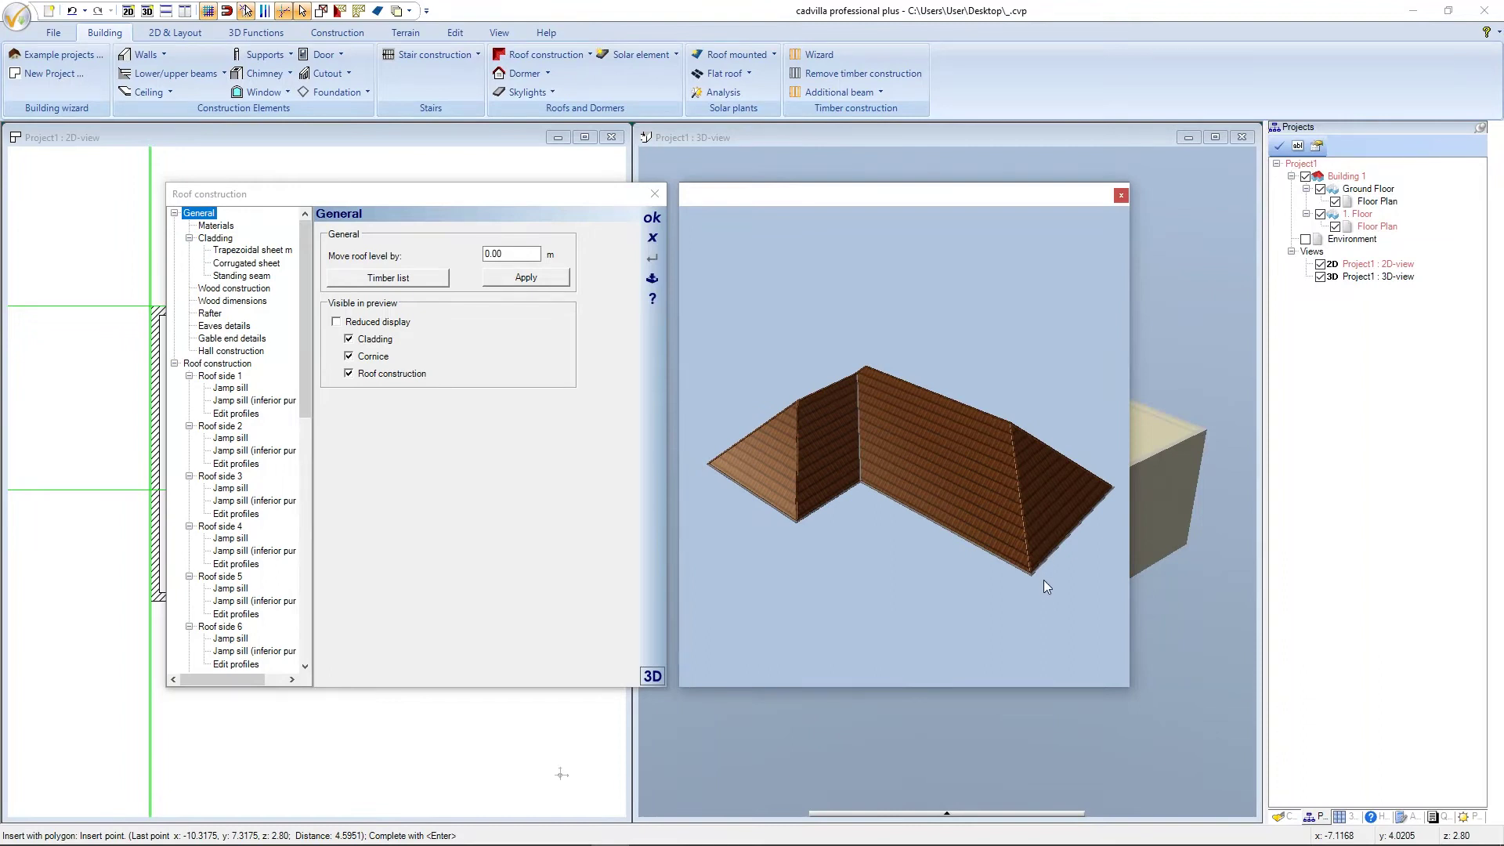
{"action": "mouse_move", "coordinate": [1044, 580]}
{"action": "left_mouse_down"}
{"action": "mouse_move", "coordinate": [1037, 496]}
{"action": "mouse_move", "coordinate": [1037, 617]}
{"action": "mouse_move", "coordinate": [1037, 564]}
{"action": "left_mouse_up"}
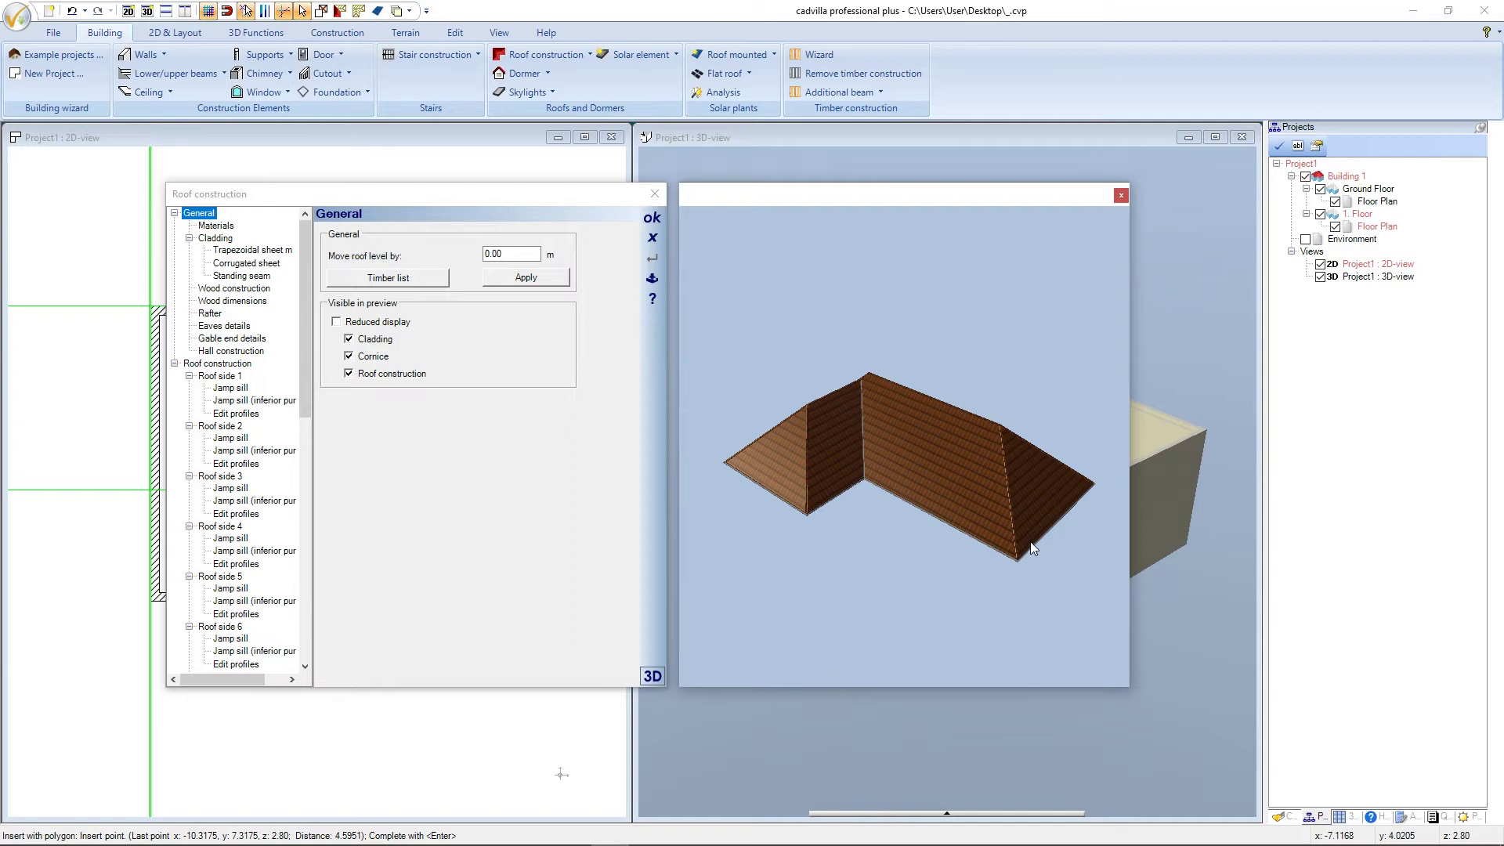
Set roof sides 3 and 8 to the Gable profile.
{"action": "left_click", "coordinate": [1028, 497]}
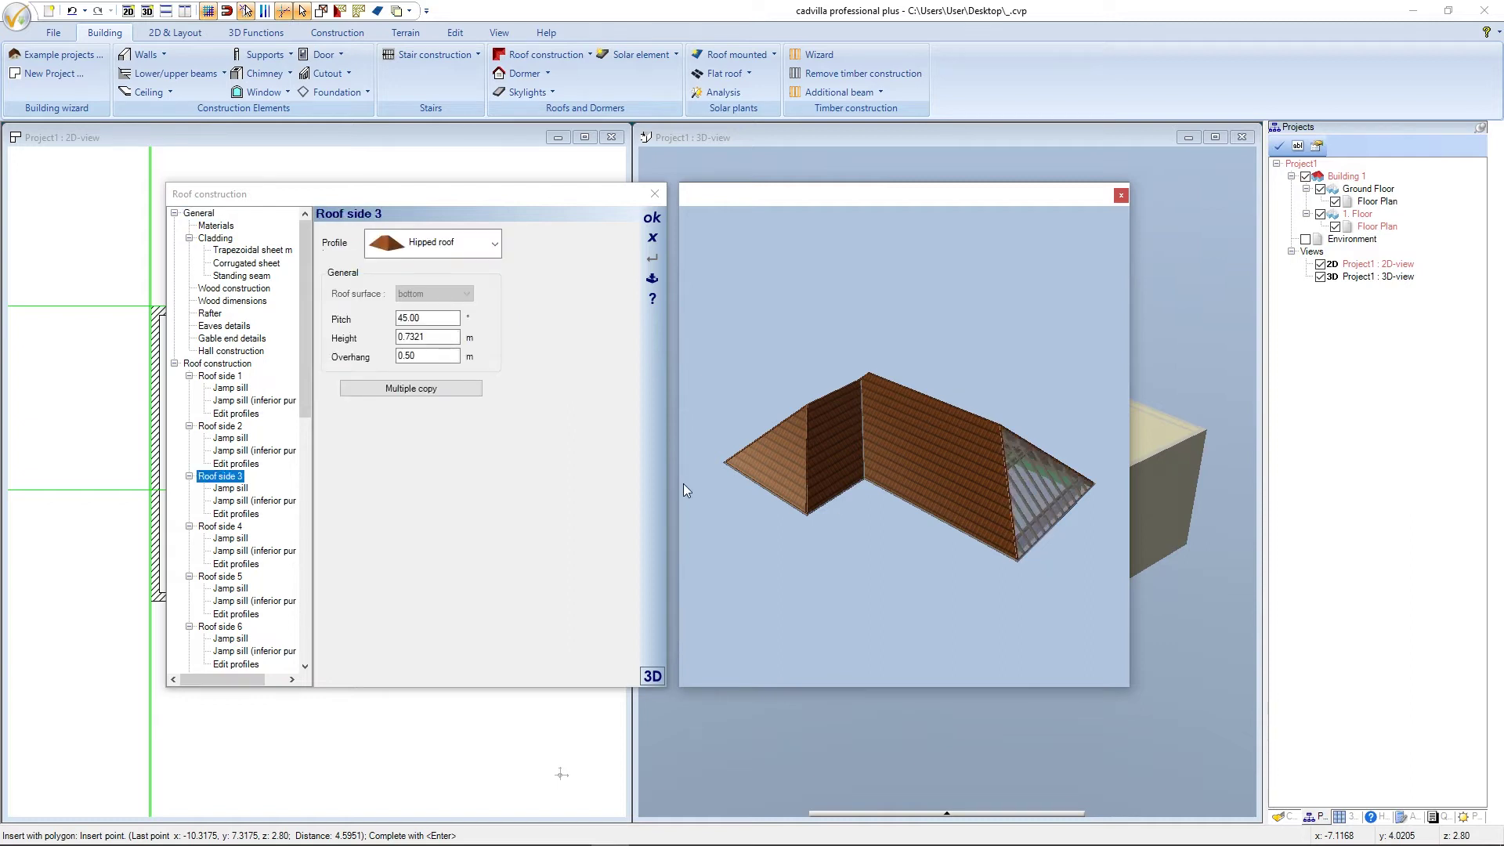
{"action": "left_click", "coordinate": [467, 249]}
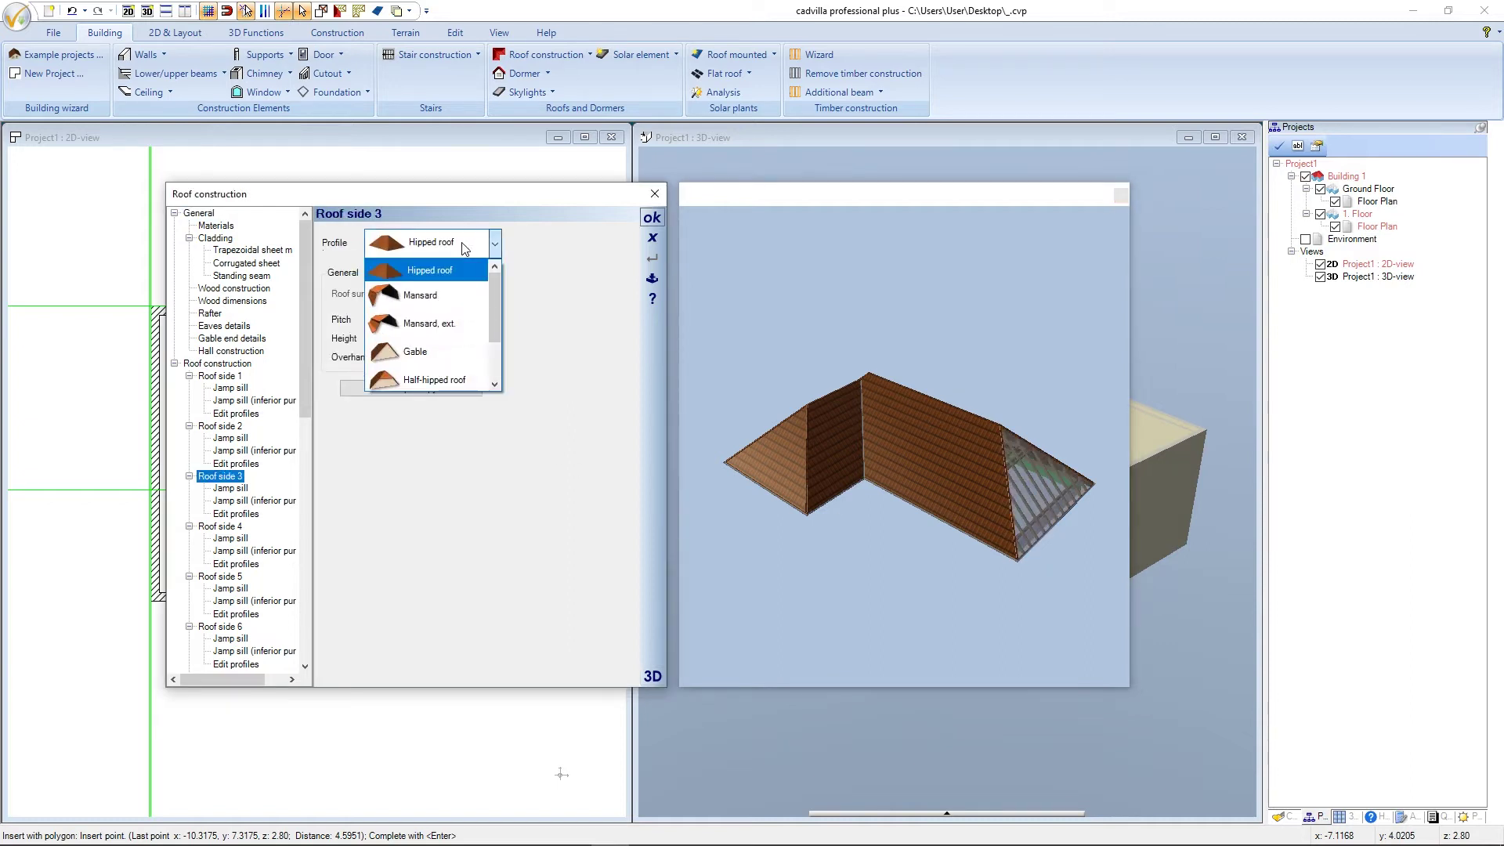
{"action": "left_click", "coordinate": [457, 344]}
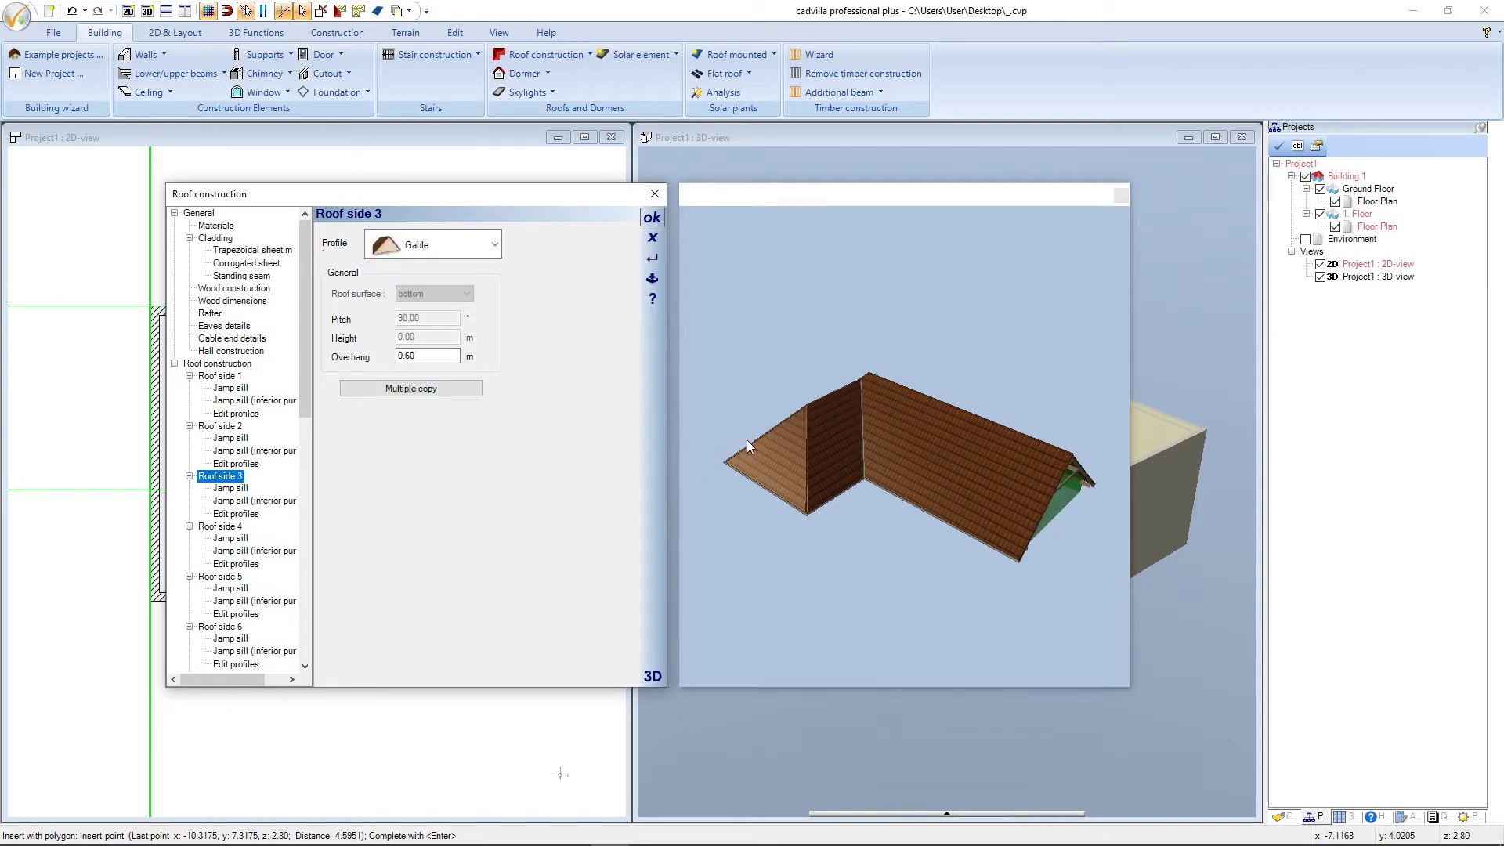
{"action": "left_click_drag", "start_coordinate": [829, 445], "coordinate": [910, 440]}
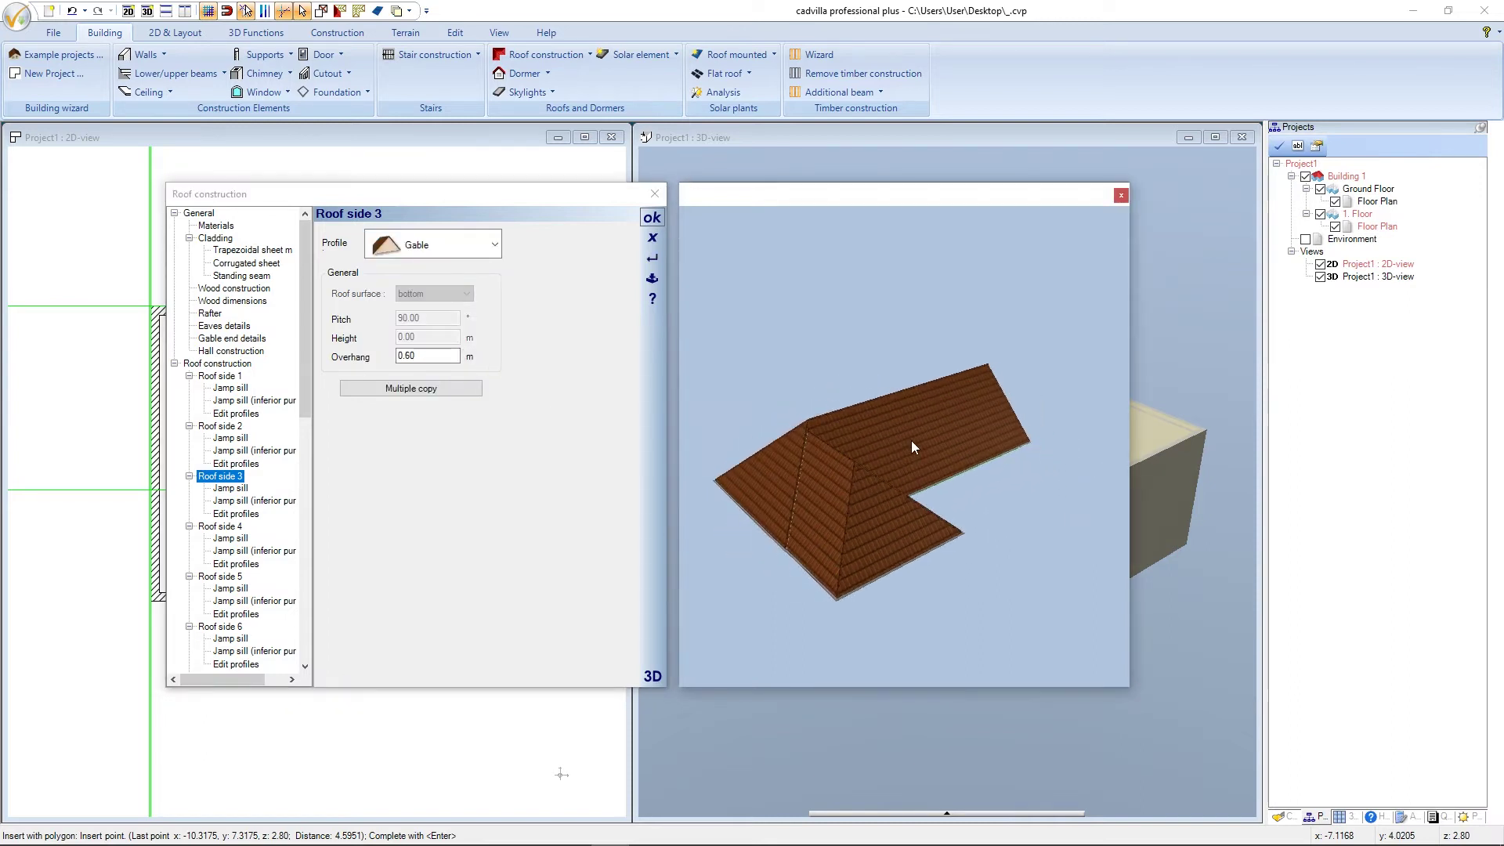
{"action": "left_click", "coordinate": [867, 513]}
{"action": "left_click", "coordinate": [476, 249]}
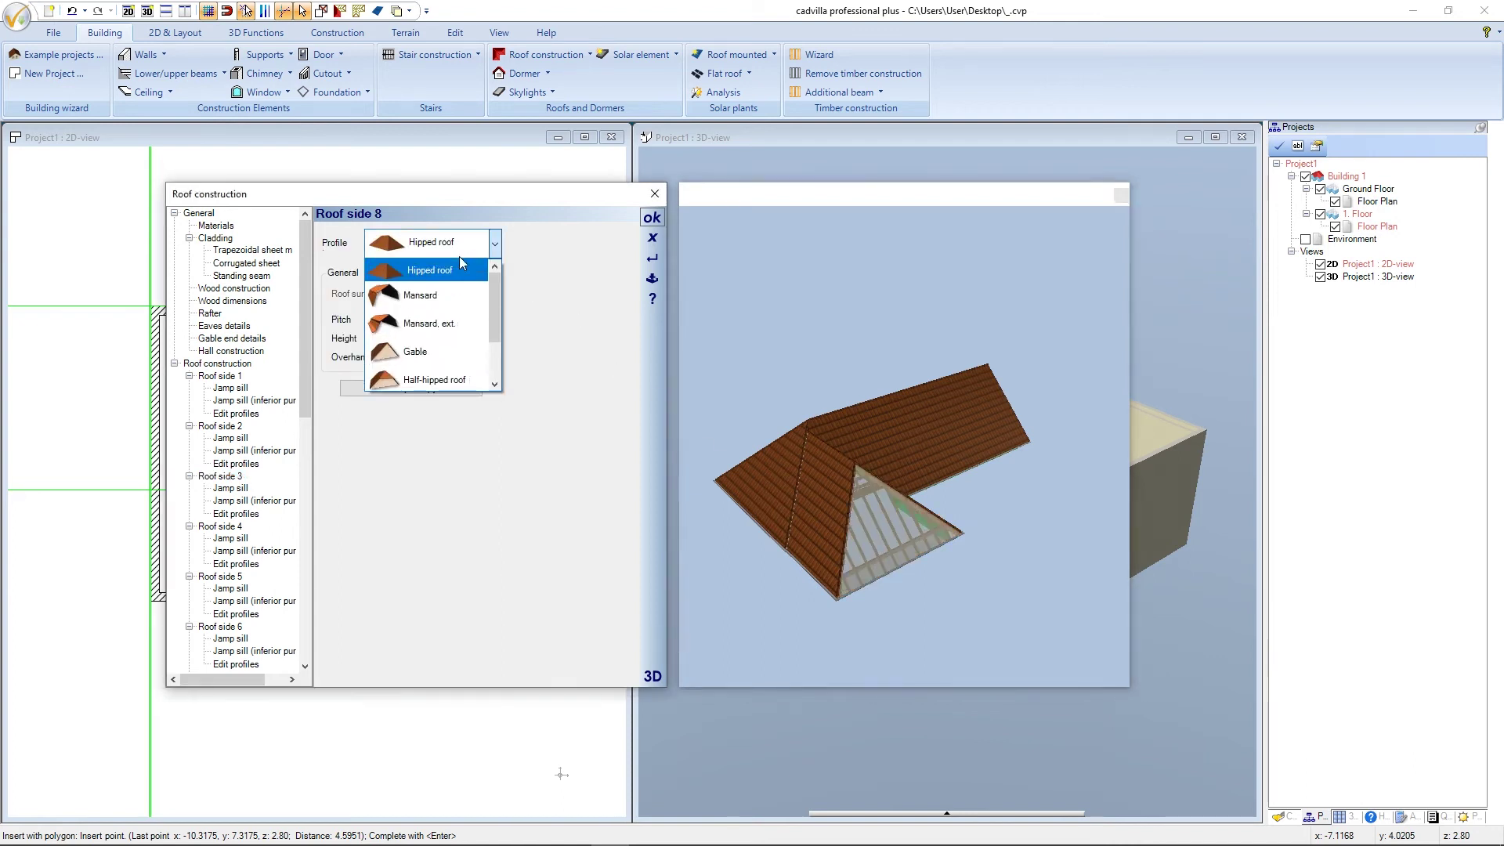
{"action": "left_click", "coordinate": [452, 352]}
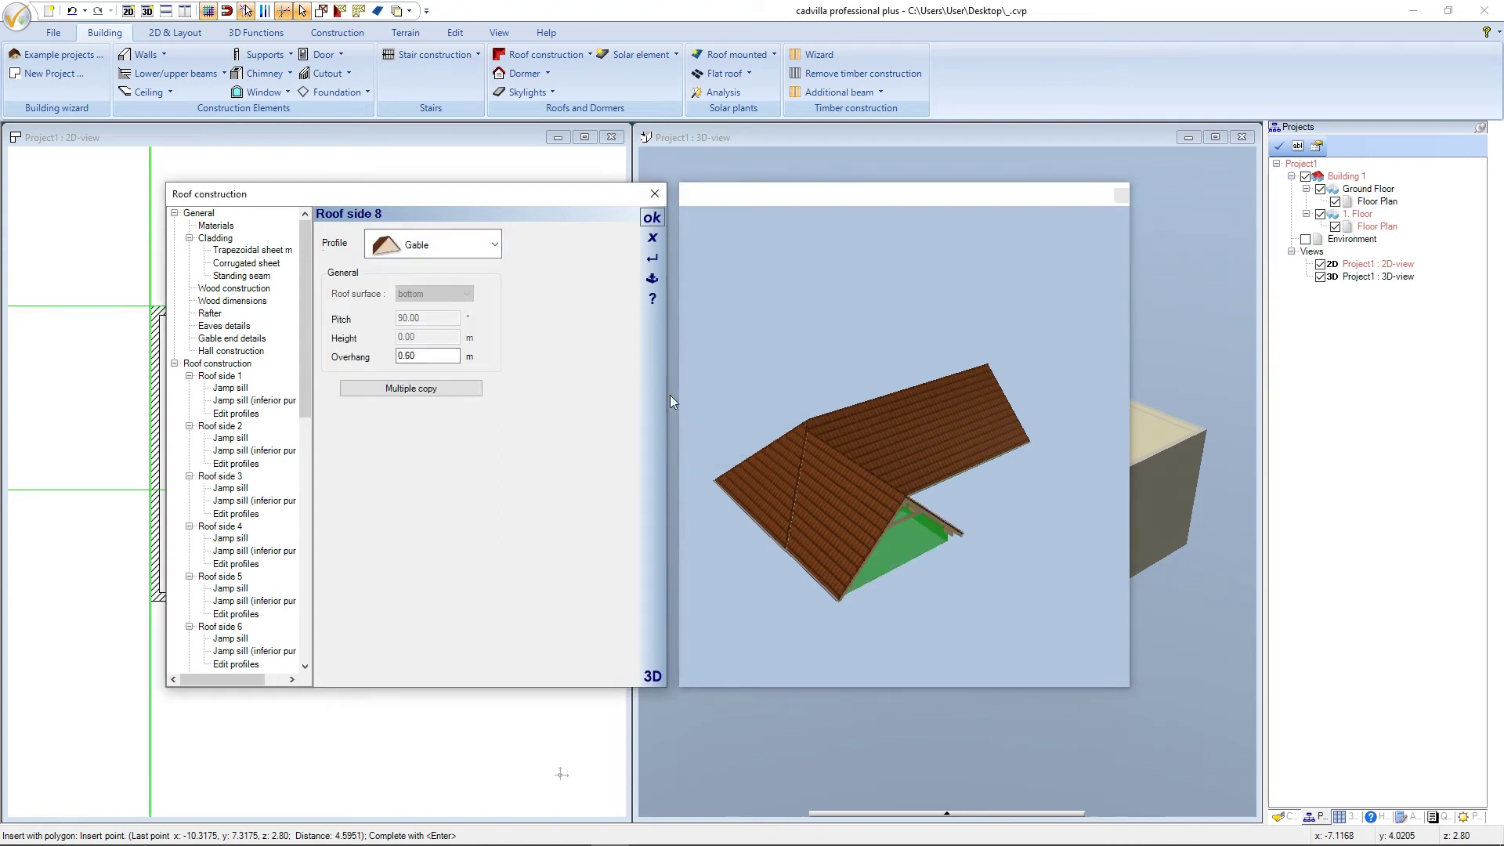
Rotate the preview and select roof side 5.
{"action": "left_click_drag", "start_coordinate": [791, 498], "coordinate": [885, 508]}
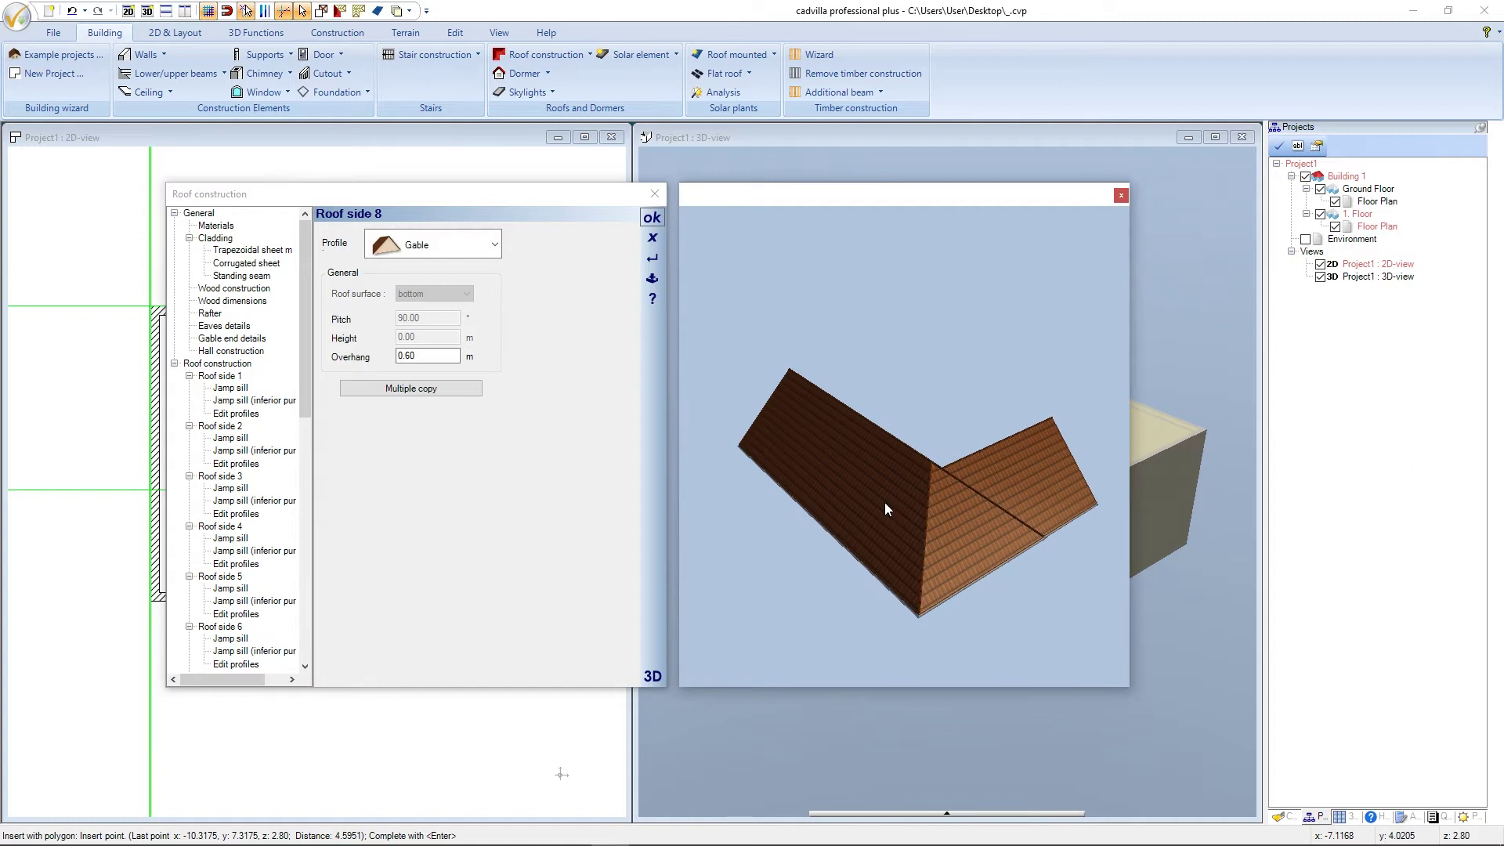
{"action": "left_click", "coordinate": [952, 524]}
{"action": "left_click", "coordinate": [539, 290]}
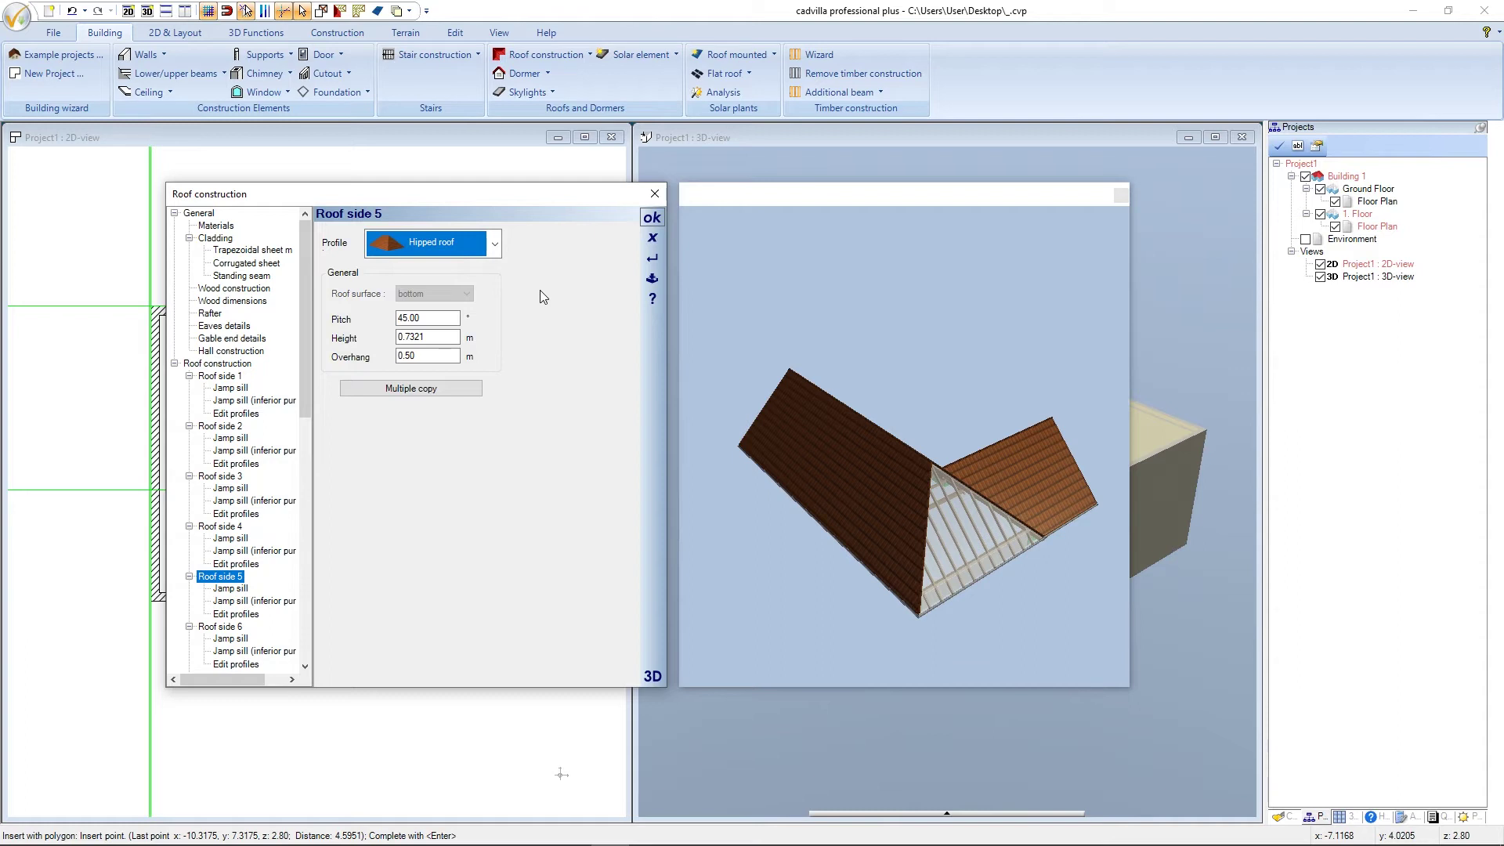
Set roof side 5 to Gable and orbit the preview to inspect the new gable end.
{"action": "left_click", "coordinate": [495, 244]}
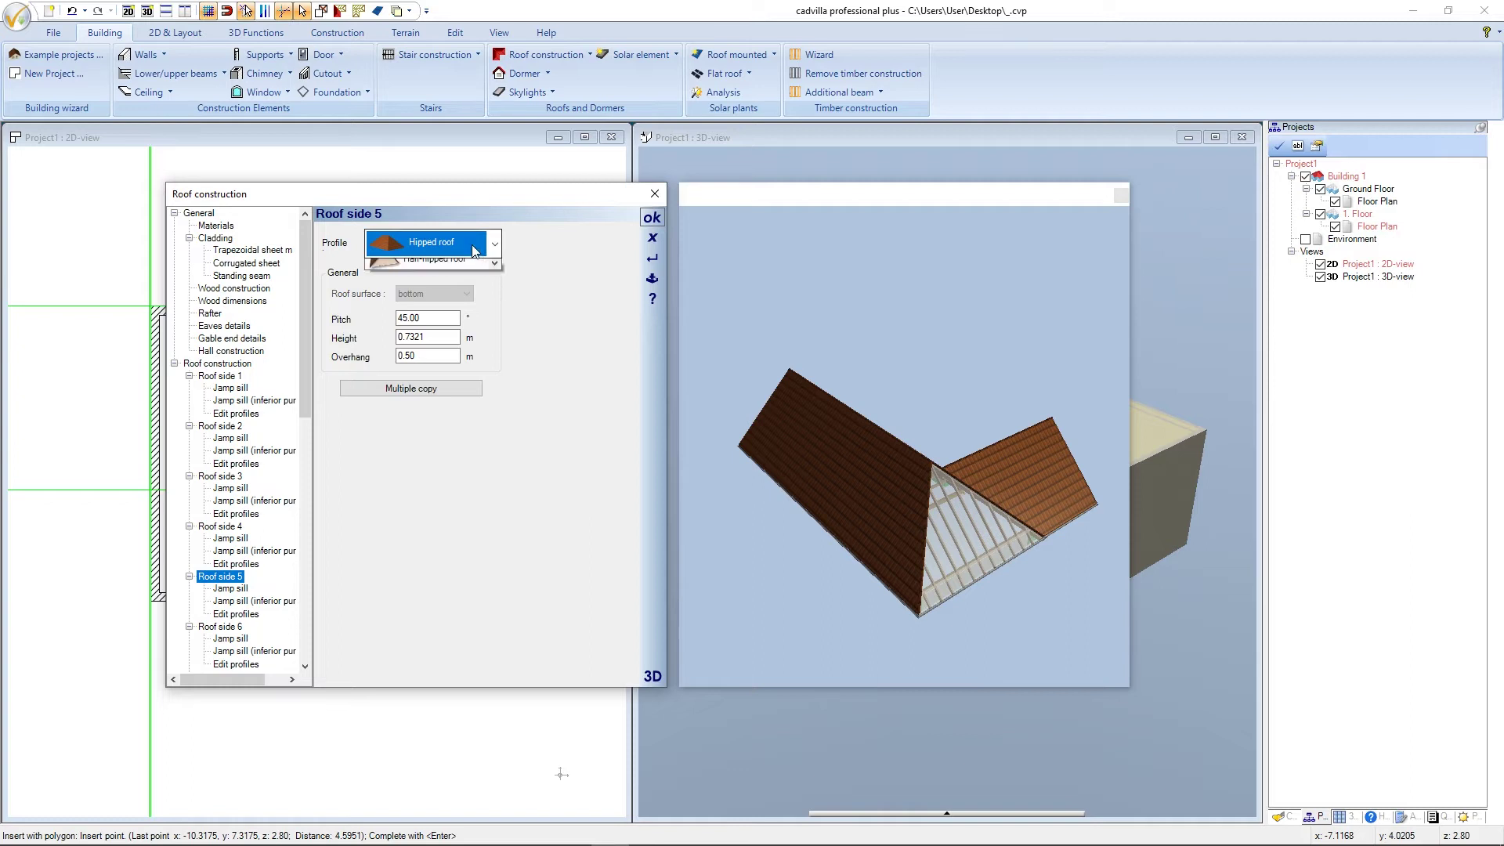
{"action": "left_click", "coordinate": [454, 351]}
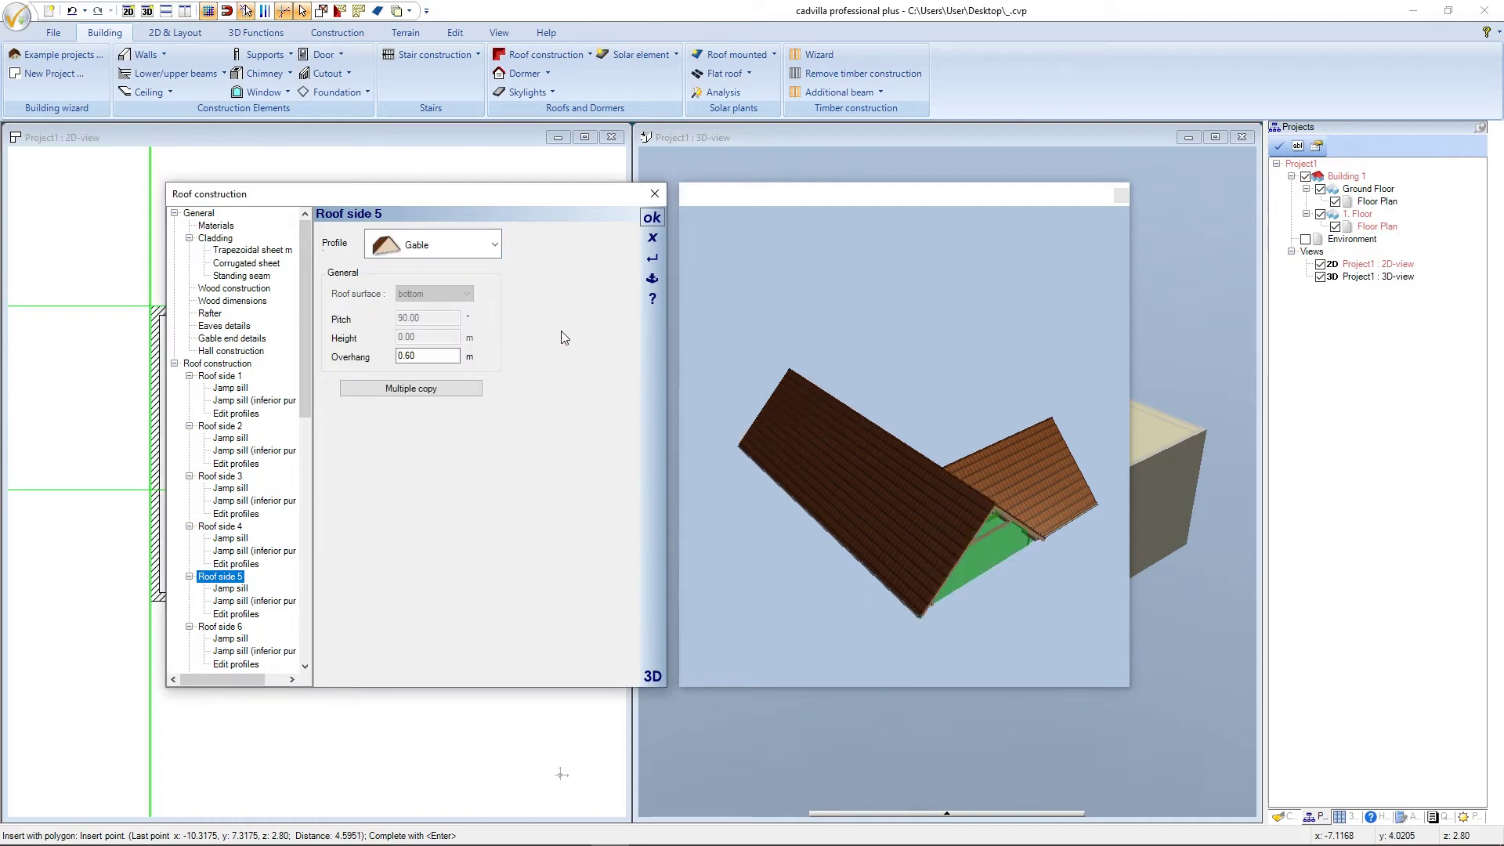
{"action": "left_click_drag", "start_coordinate": [914, 484], "coordinate": [836, 477]}
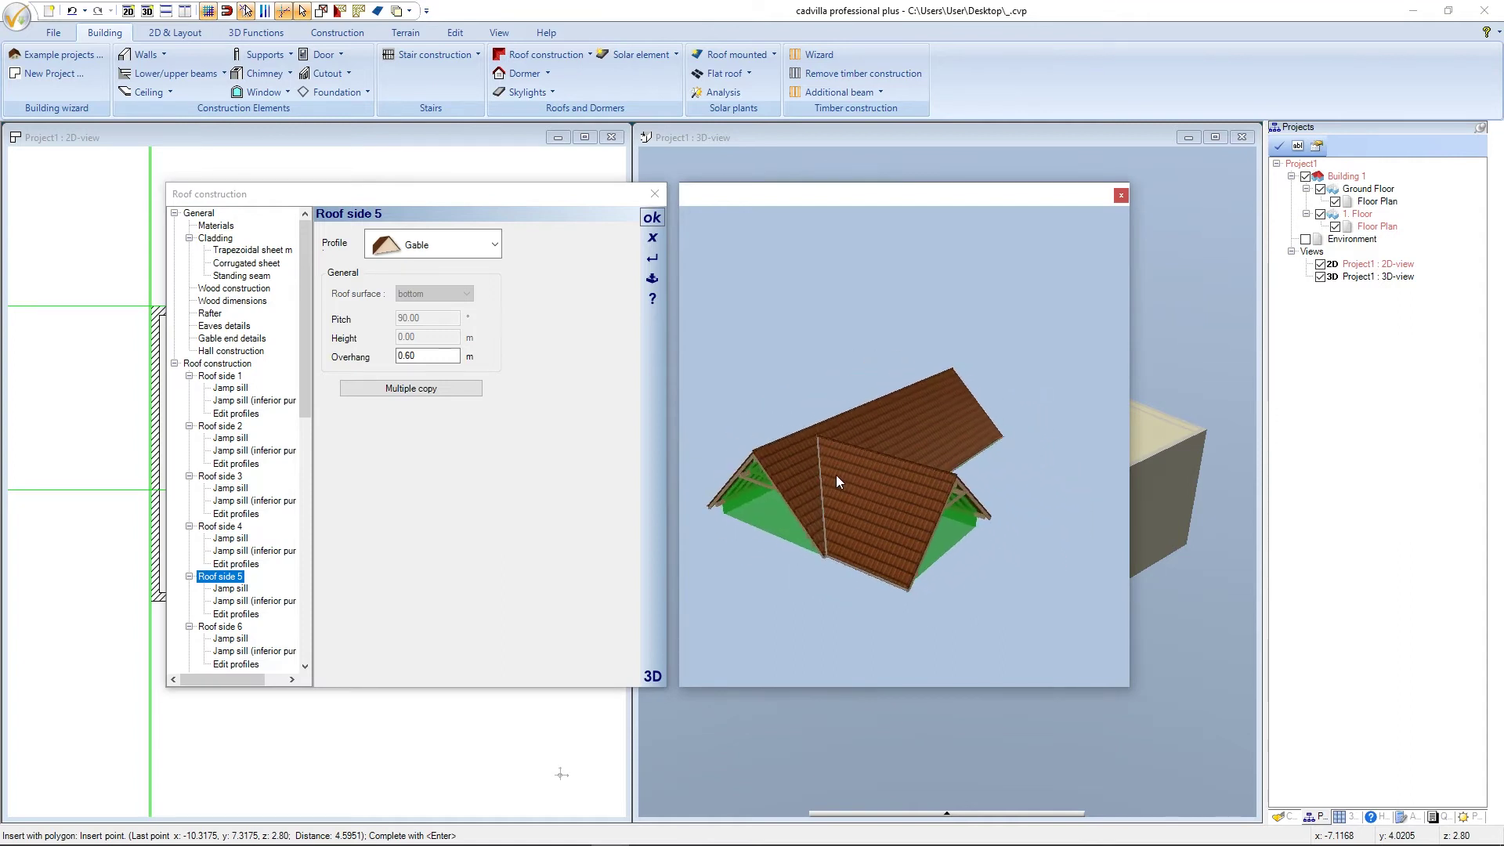
{"action": "scroll", "coordinate": [834, 600], "scroll_direction": "up", "scroll_amount": 5}
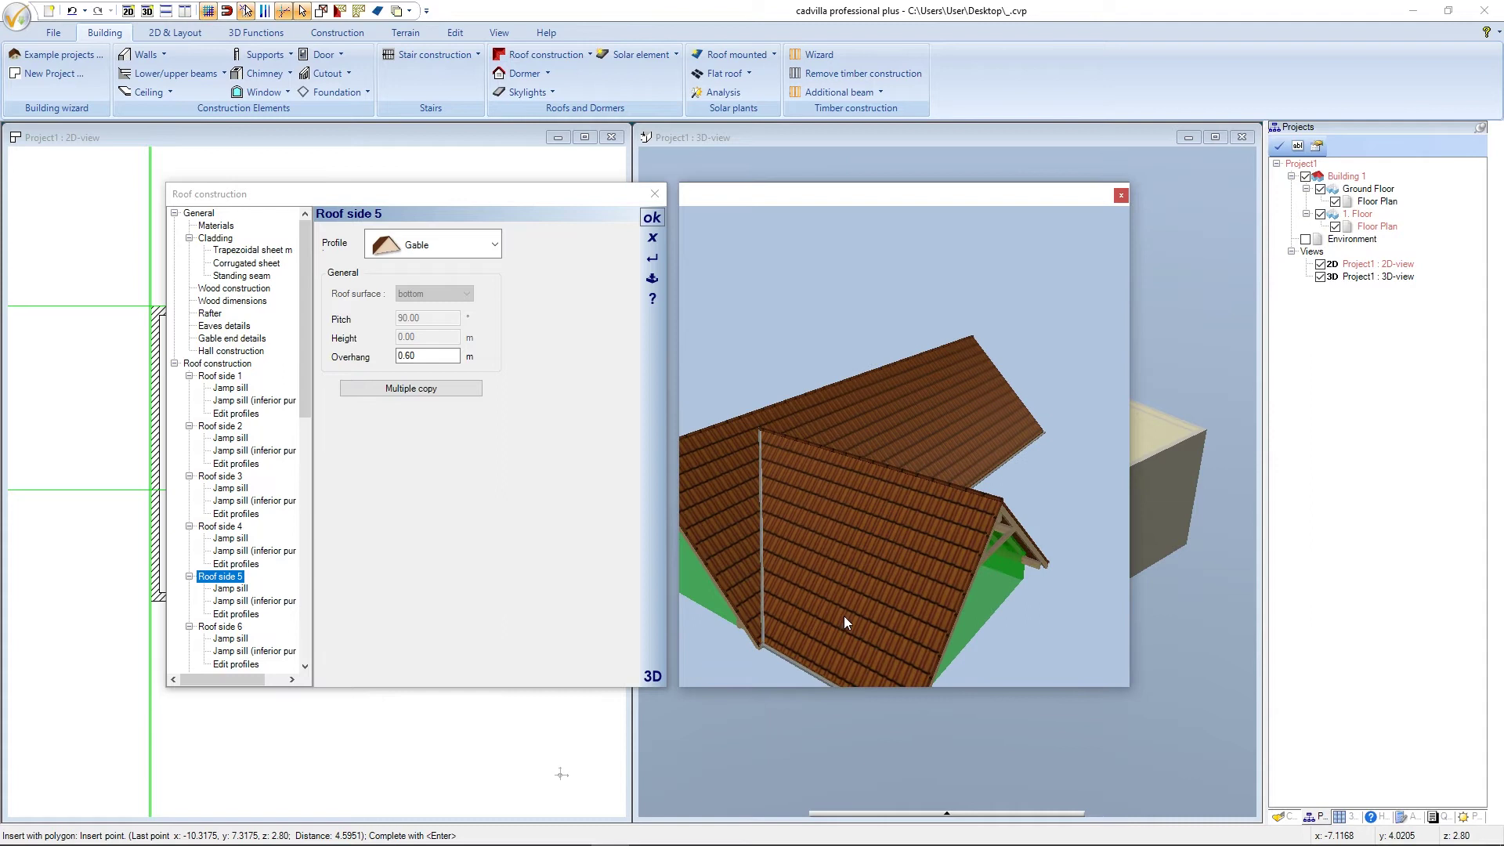
{"action": "left_click_drag", "start_coordinate": [843, 616], "coordinate": [794, 624]}
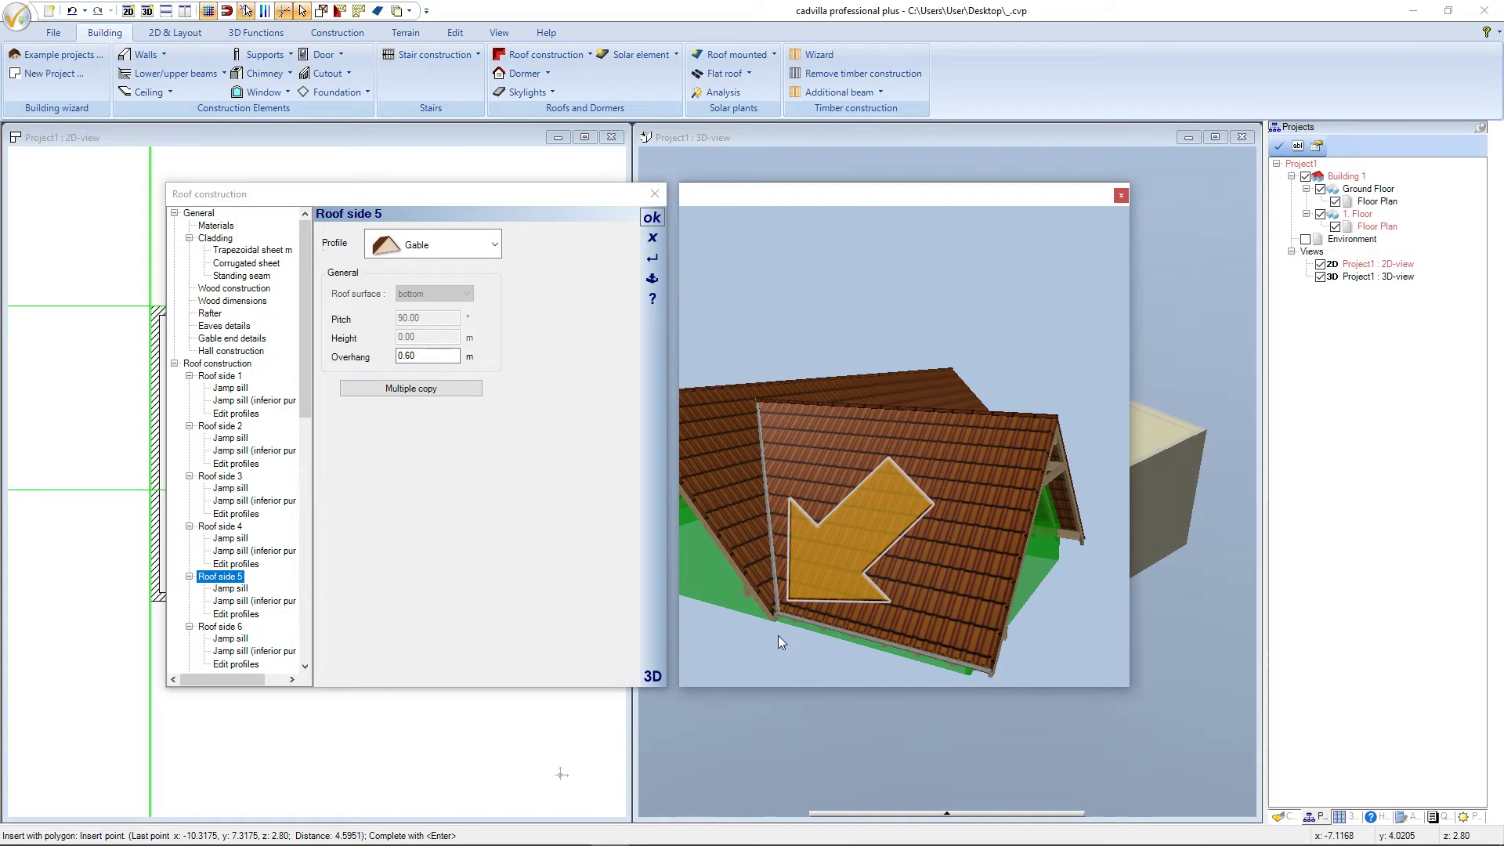
{"action": "left_click_drag", "start_coordinate": [769, 628], "coordinate": [839, 552]}
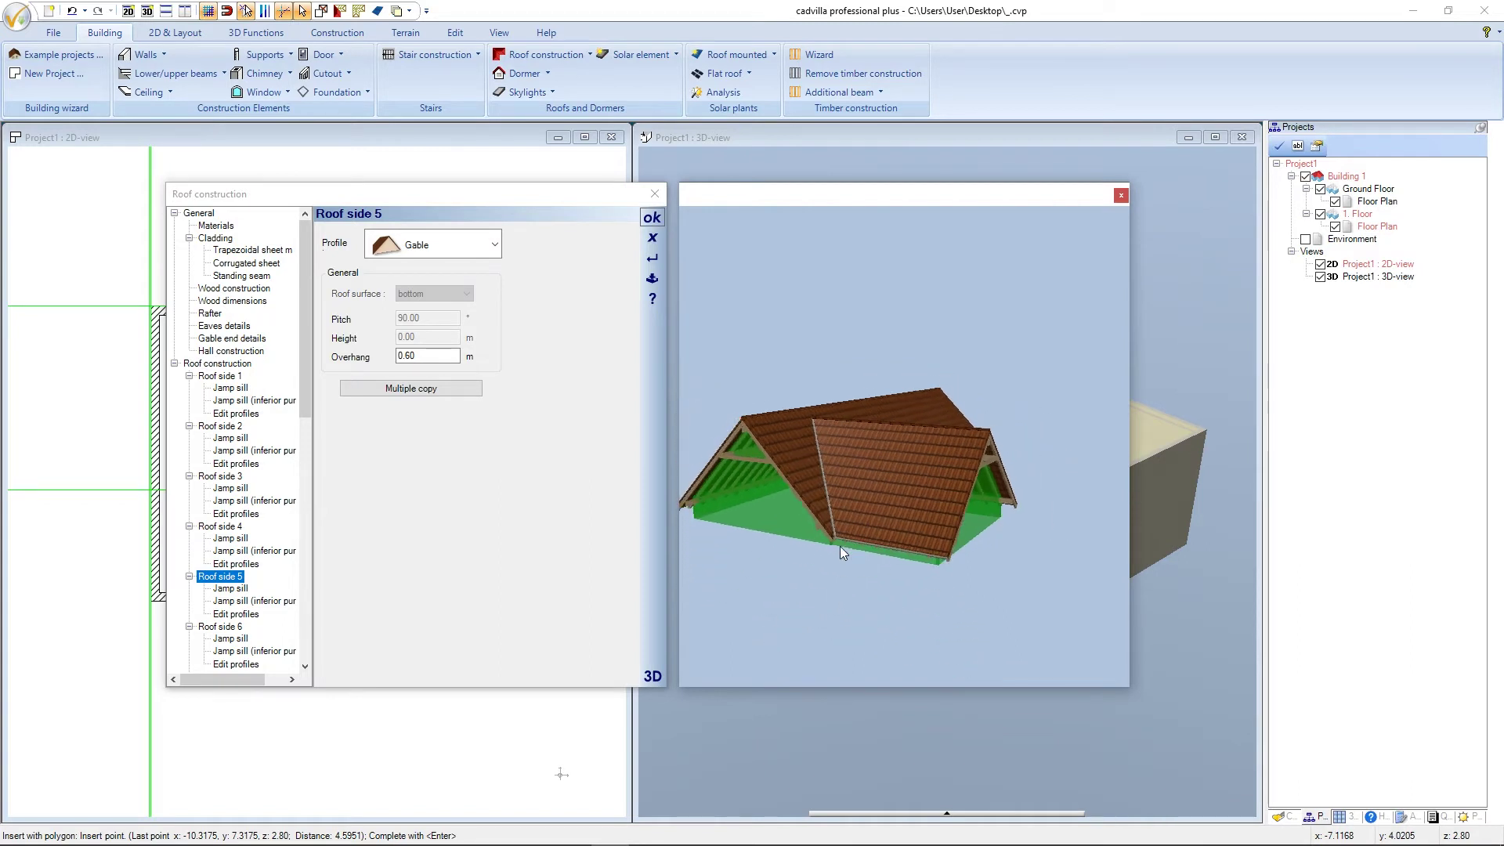
{"action": "left_click_drag", "start_coordinate": [937, 503], "coordinate": [896, 509]}
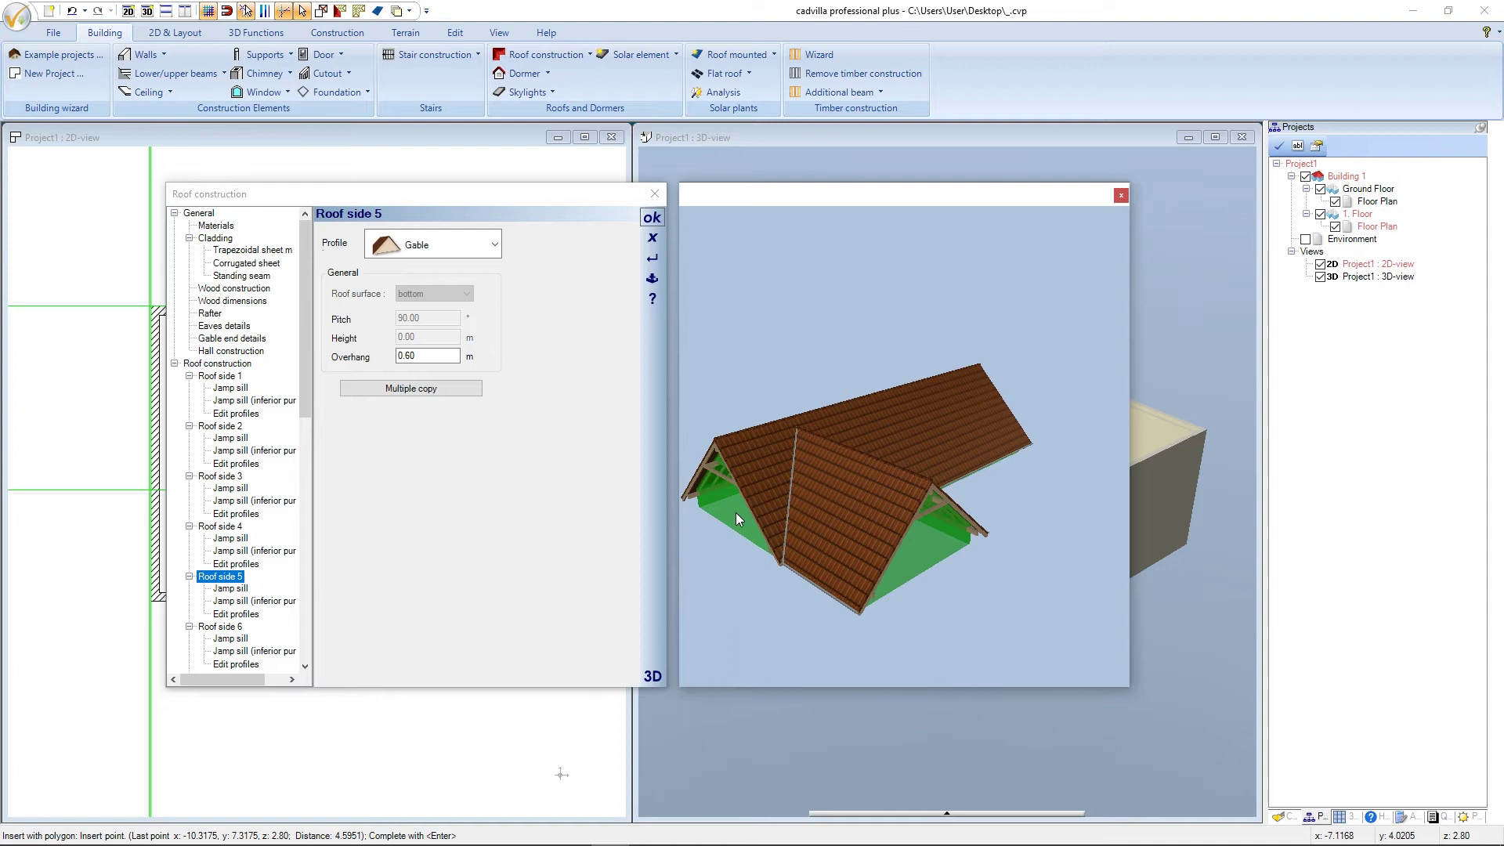
Change roof side 5's overhang to 0,45 m, check the eaves, and build the roof.
{"action": "double_click", "coordinate": [422, 356]}
{"action": "type", "text": "0,"}
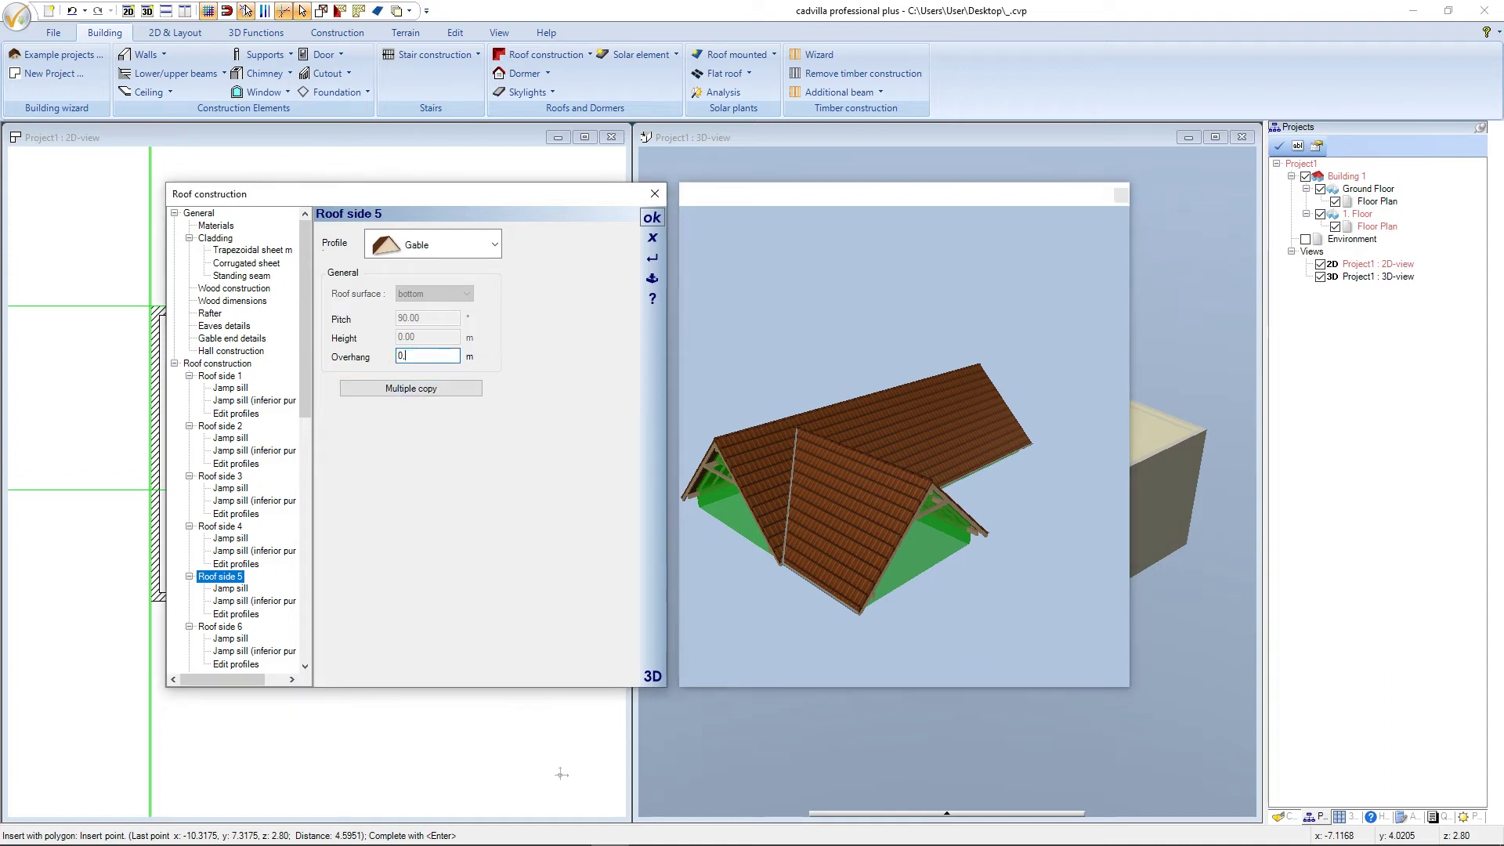
{"action": "type", "text": "45"}
{"action": "key", "text": "Tab"}
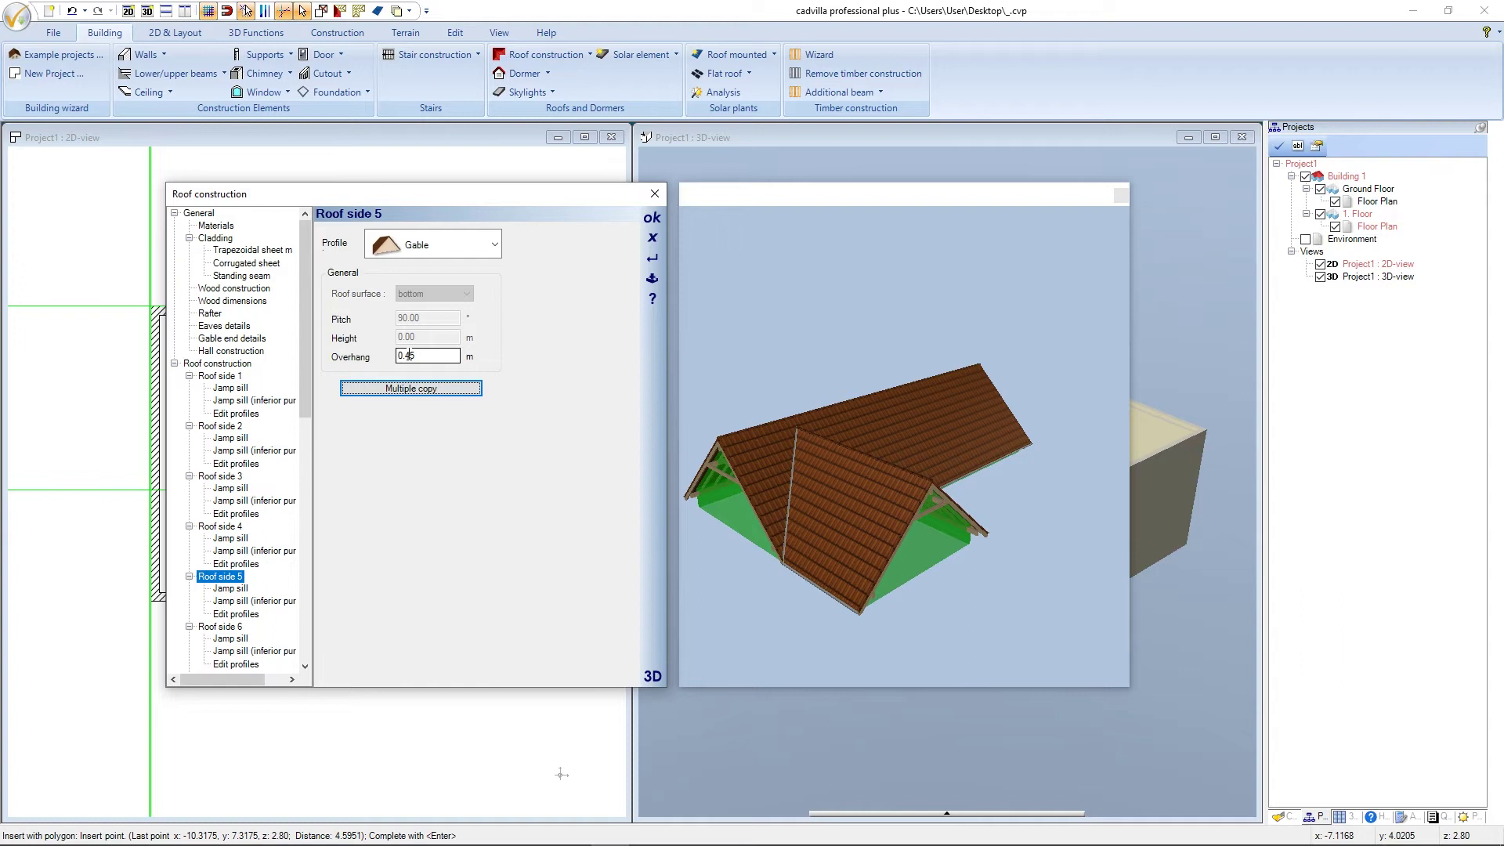
{"action": "left_click", "coordinate": [807, 556]}
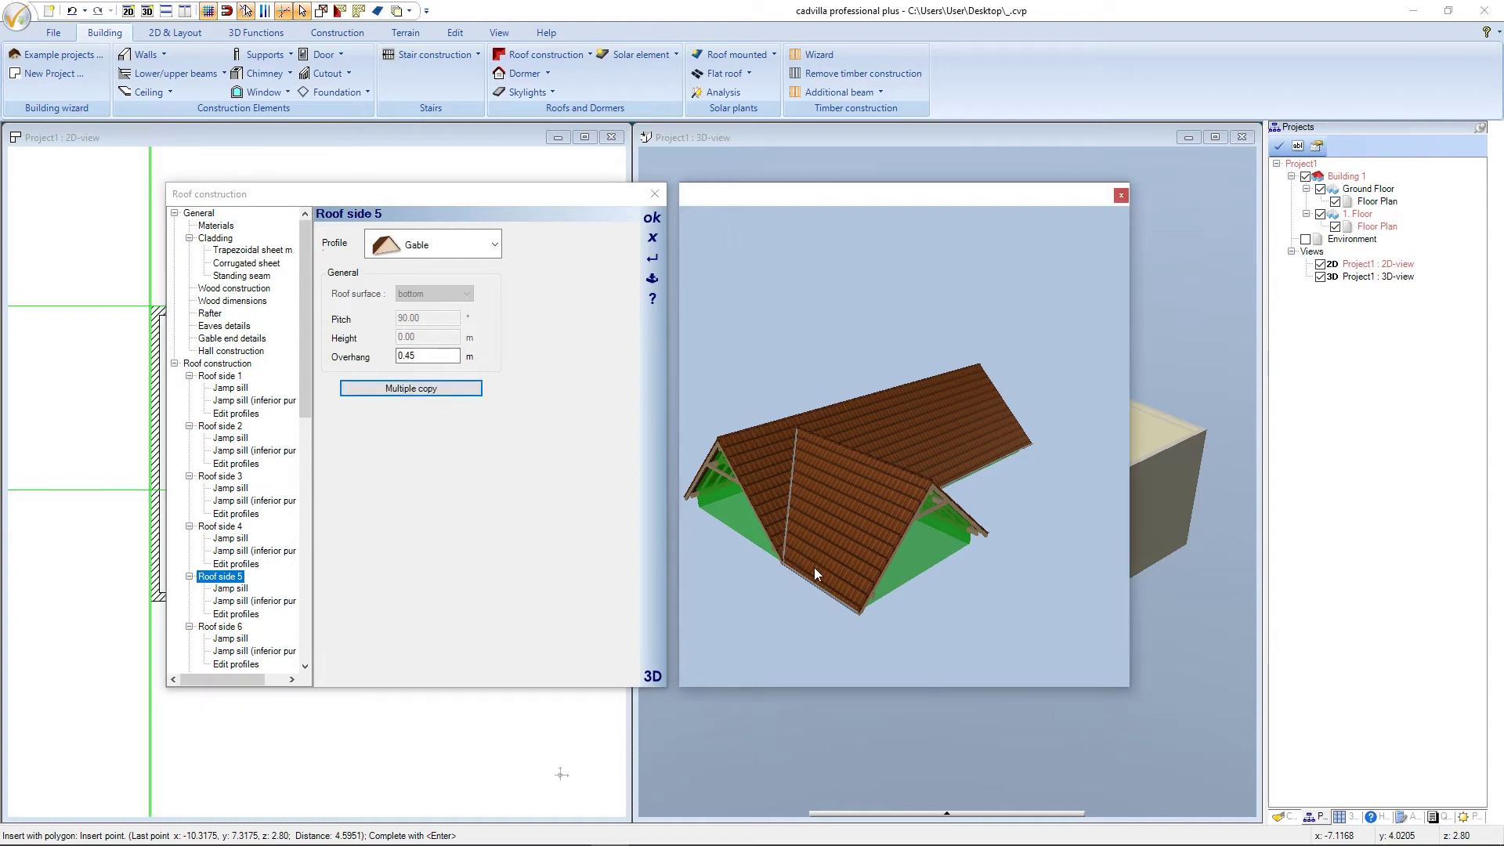
{"action": "left_click_drag", "start_coordinate": [783, 561], "coordinate": [810, 592]}
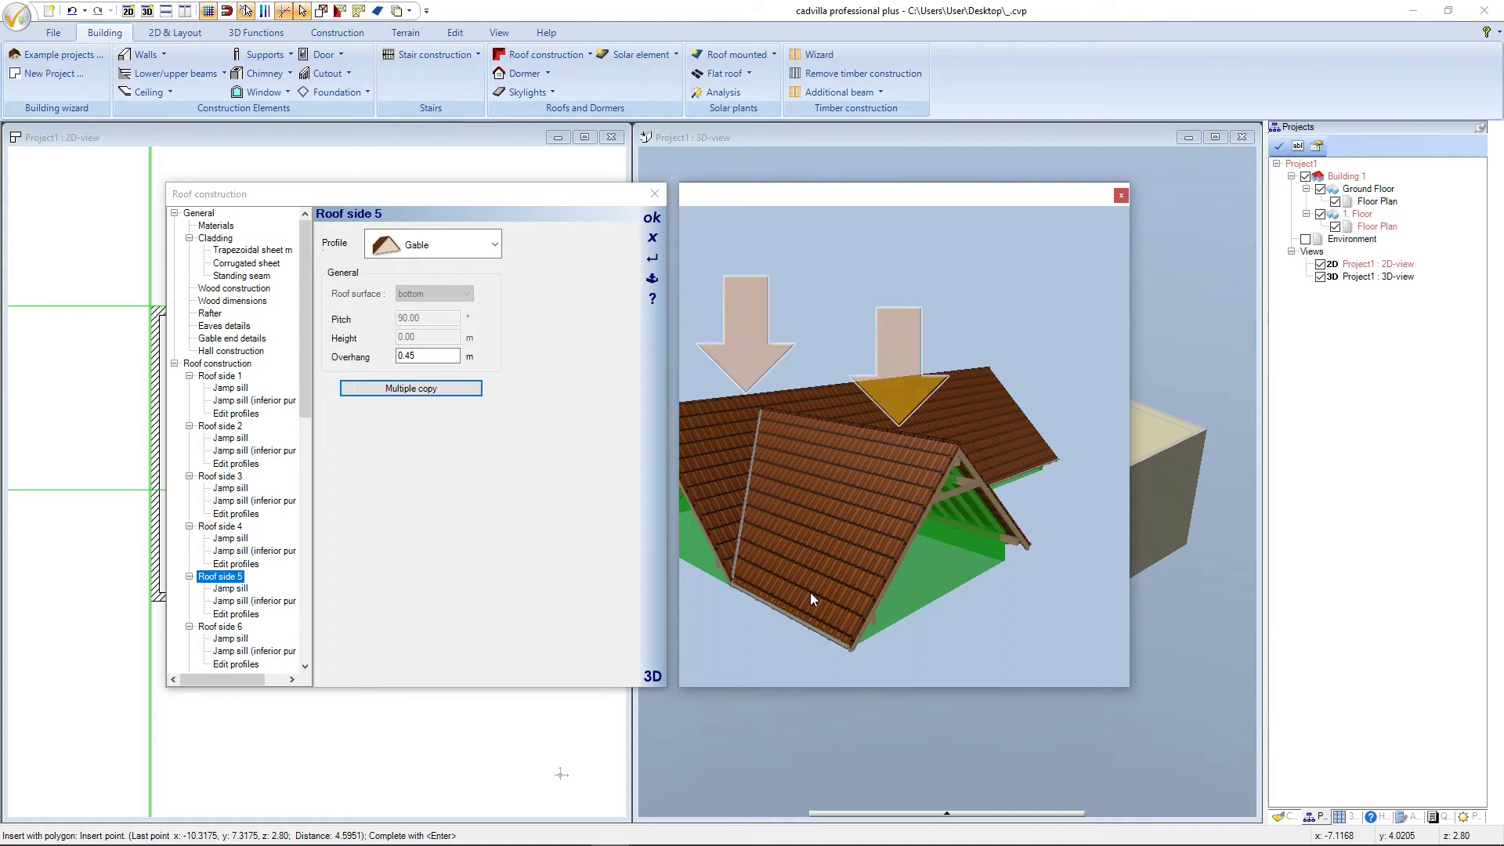
{"action": "left_click_drag", "start_coordinate": [810, 592], "coordinate": [843, 550]}
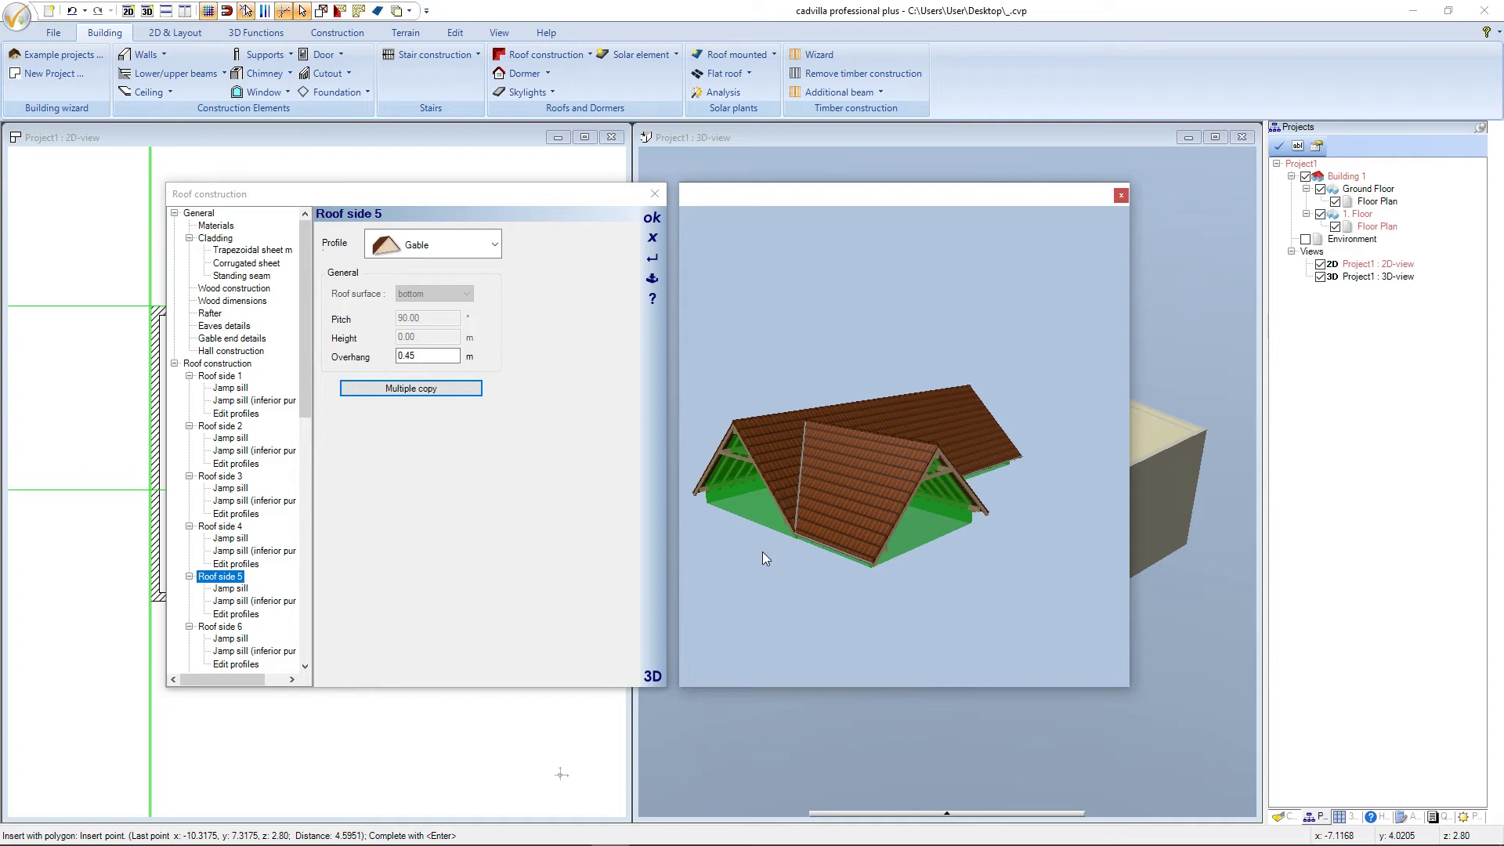
{"action": "left_click", "coordinate": [652, 219]}
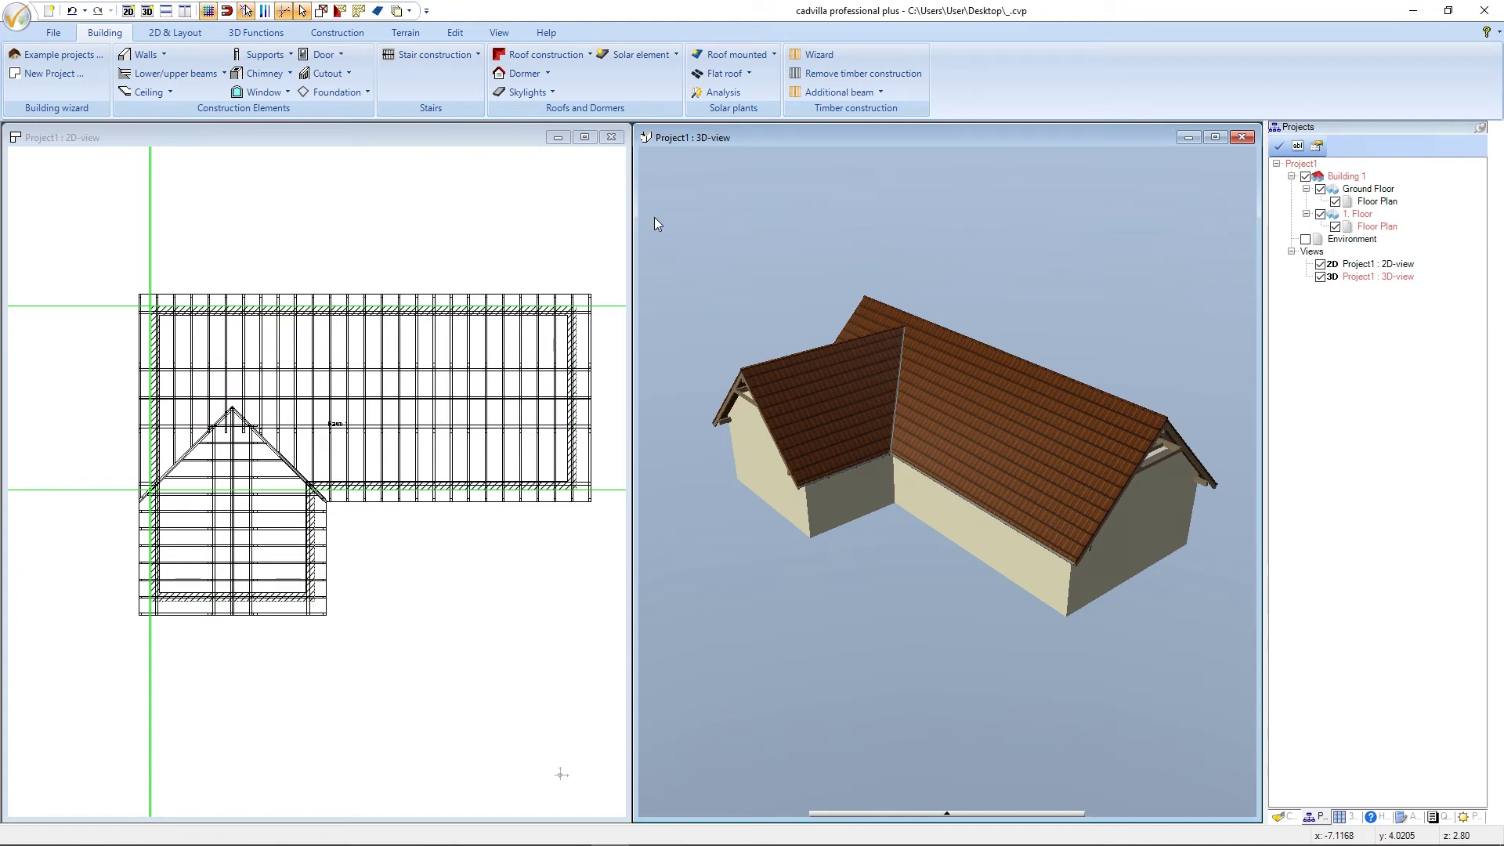
Zoom into the 2D timber framing plan and orbit the 3D house to another side.
{"action": "left_click", "coordinate": [502, 173]}
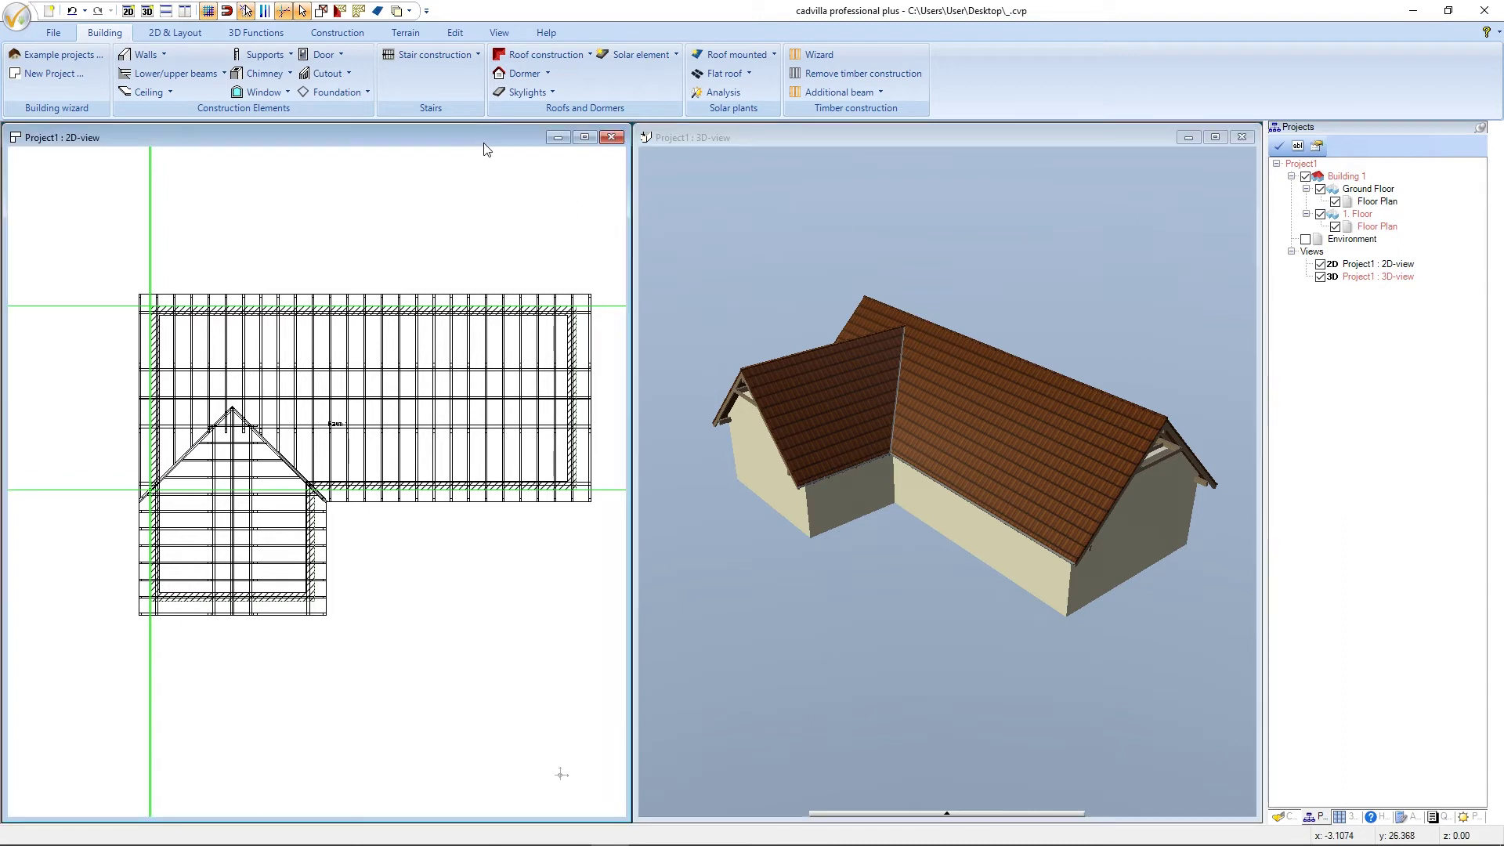
{"action": "scroll", "coordinate": [124, 481], "scroll_direction": "up", "scroll_amount": 3}
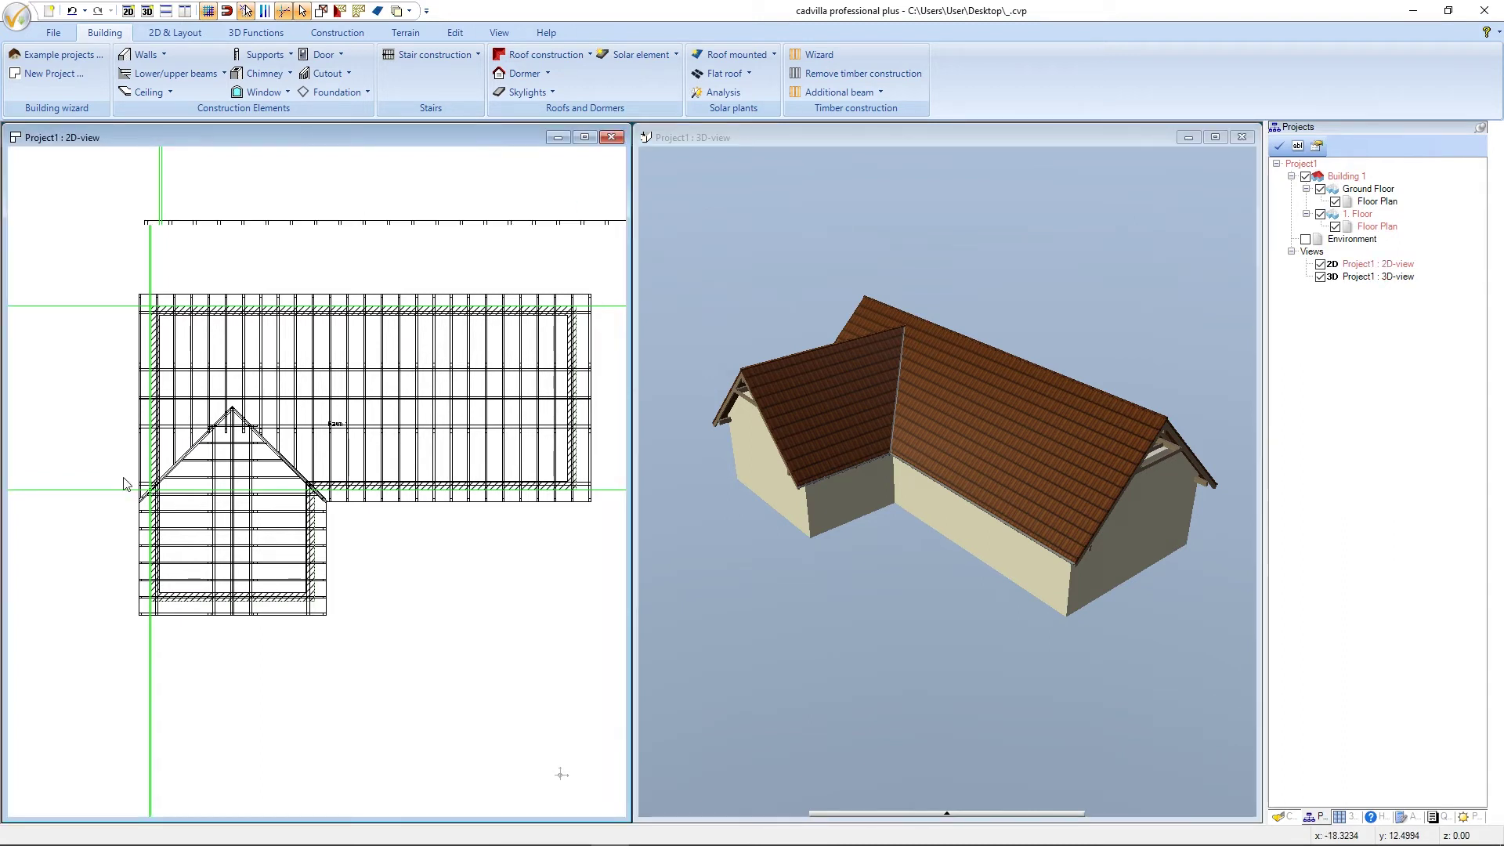
{"action": "scroll", "coordinate": [129, 487], "scroll_direction": "up", "scroll_amount": 1}
{"action": "scroll", "coordinate": [132, 491], "scroll_direction": "up", "scroll_amount": 1}
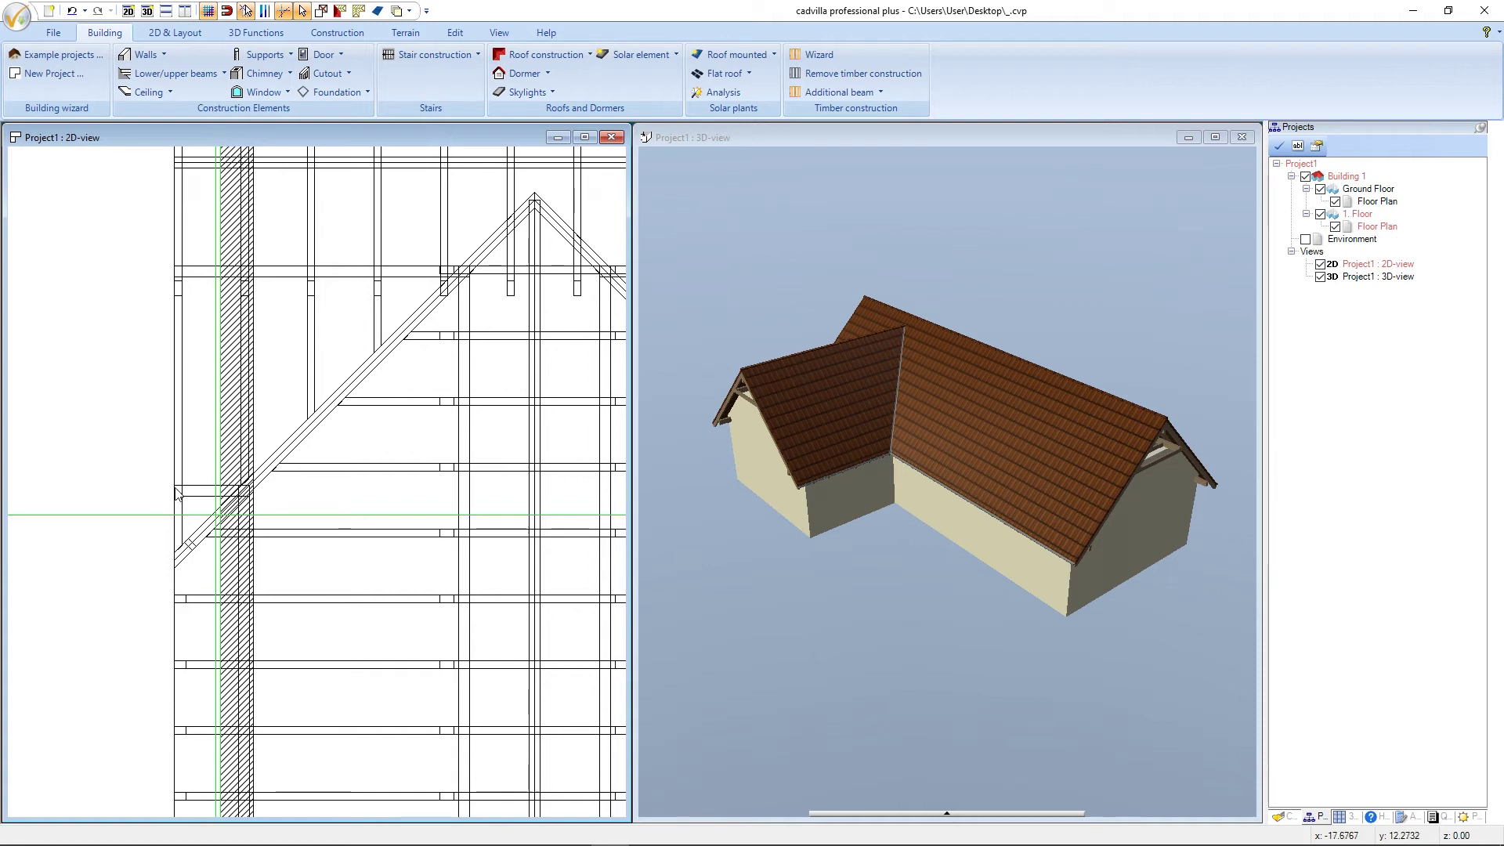
{"action": "scroll", "coordinate": [134, 570], "scroll_direction": "down", "scroll_amount": 4}
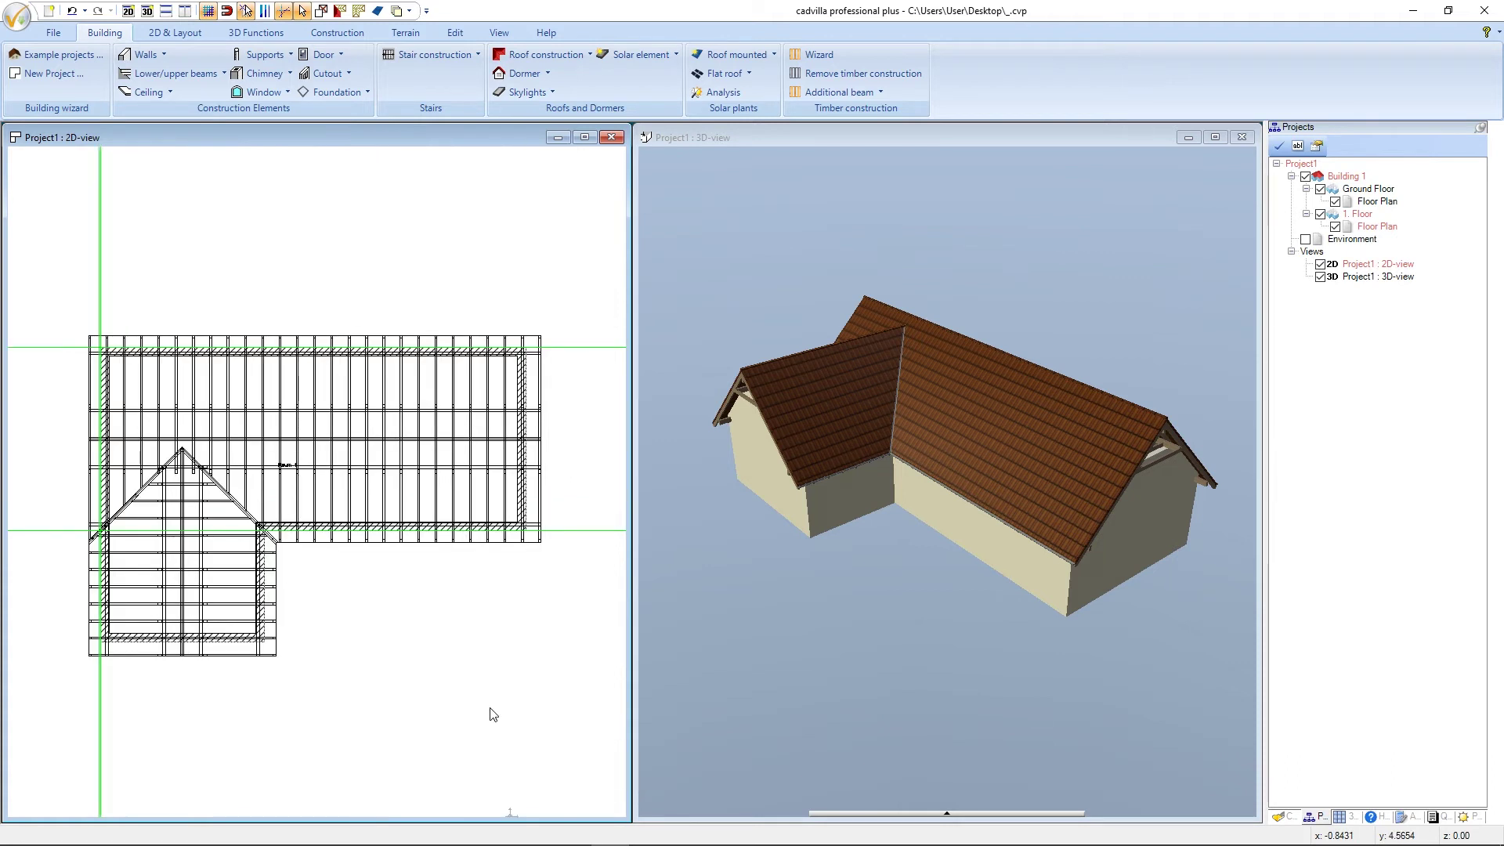
{"action": "left_click", "coordinate": [865, 162]}
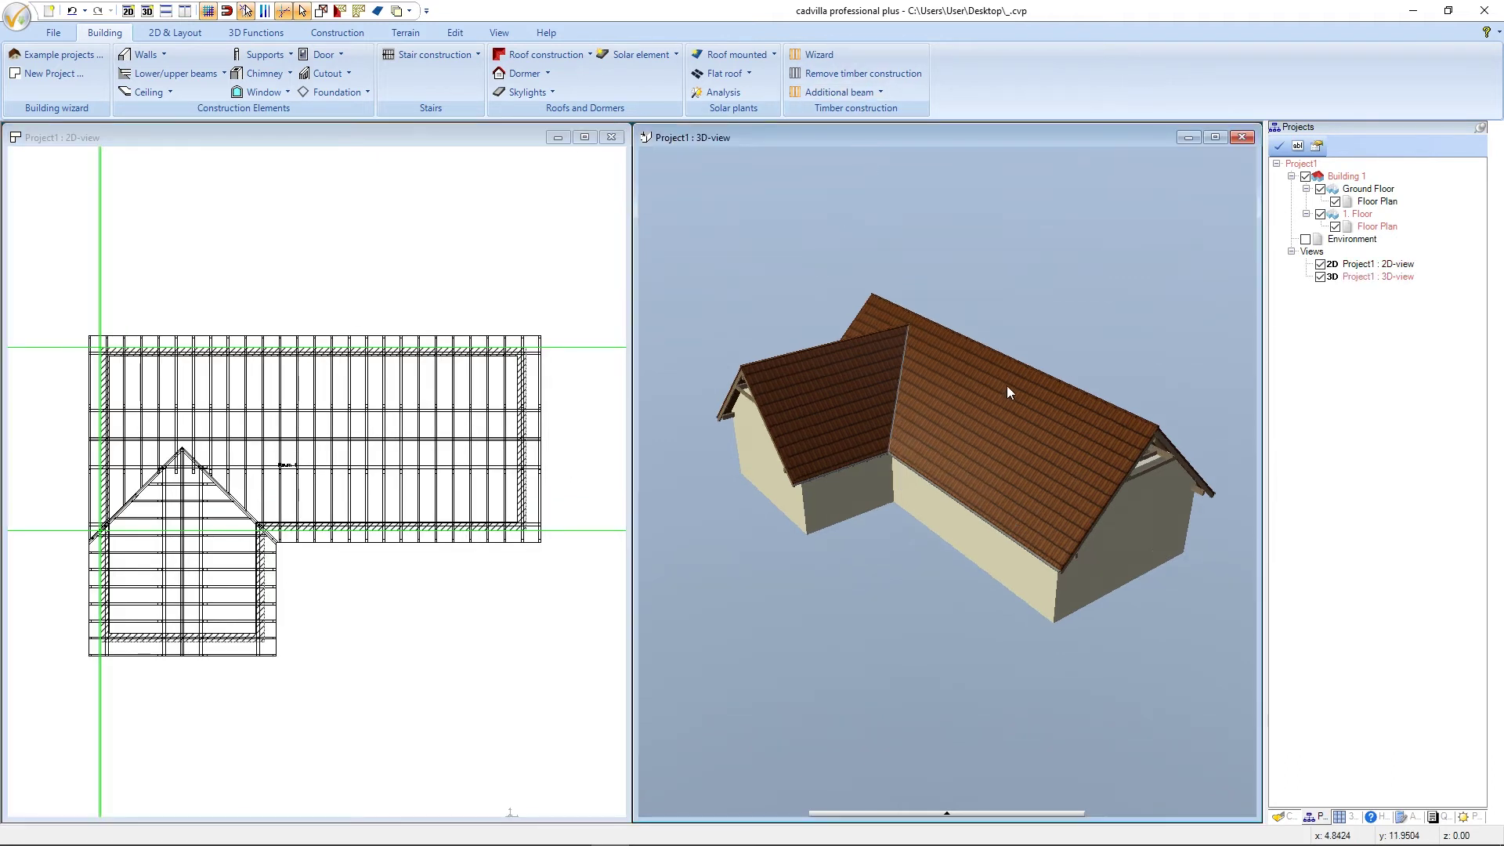
{"action": "left_click_drag", "start_coordinate": [1008, 385], "coordinate": [25, 394]}
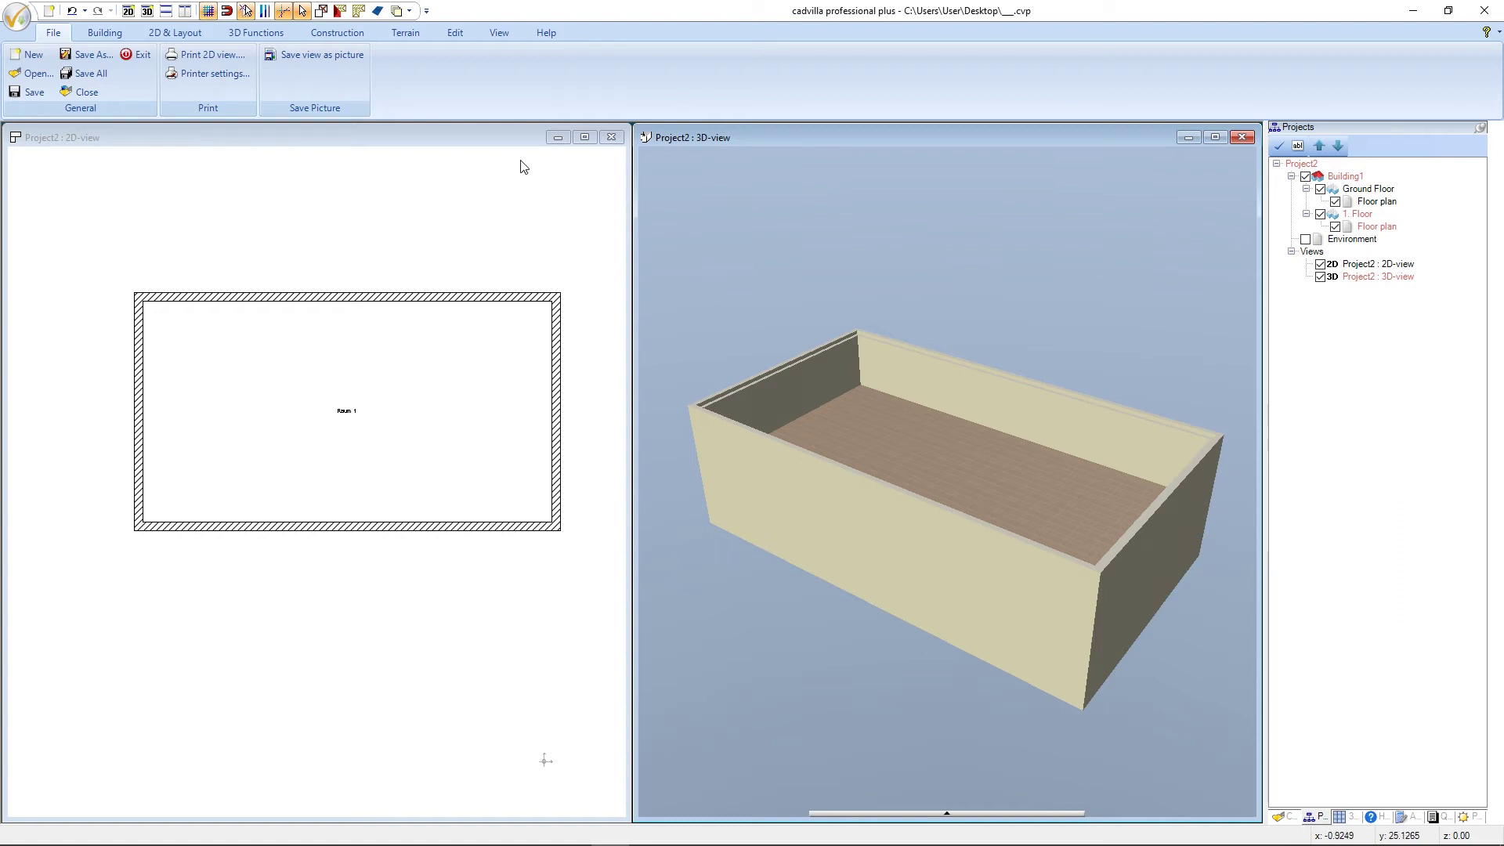
Add vertical guidelines 3.5 m from the left wall and 10 m beyond the first.
{"action": "left_click", "coordinate": [500, 141]}
{"action": "key", "text": "p"}
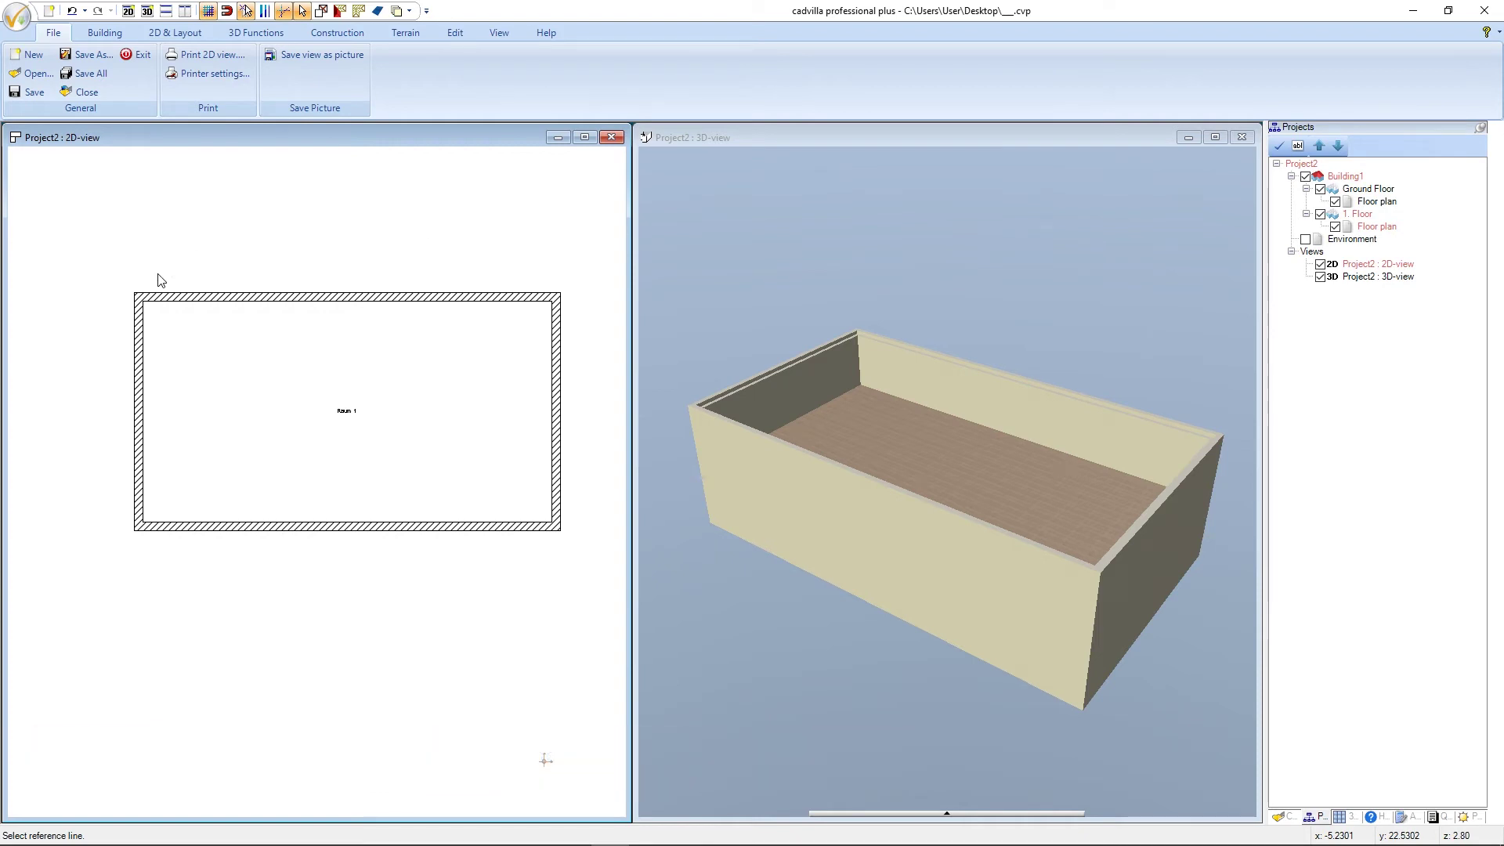
{"action": "left_click", "coordinate": [134, 309]}
{"action": "left_click", "coordinate": [195, 337]}
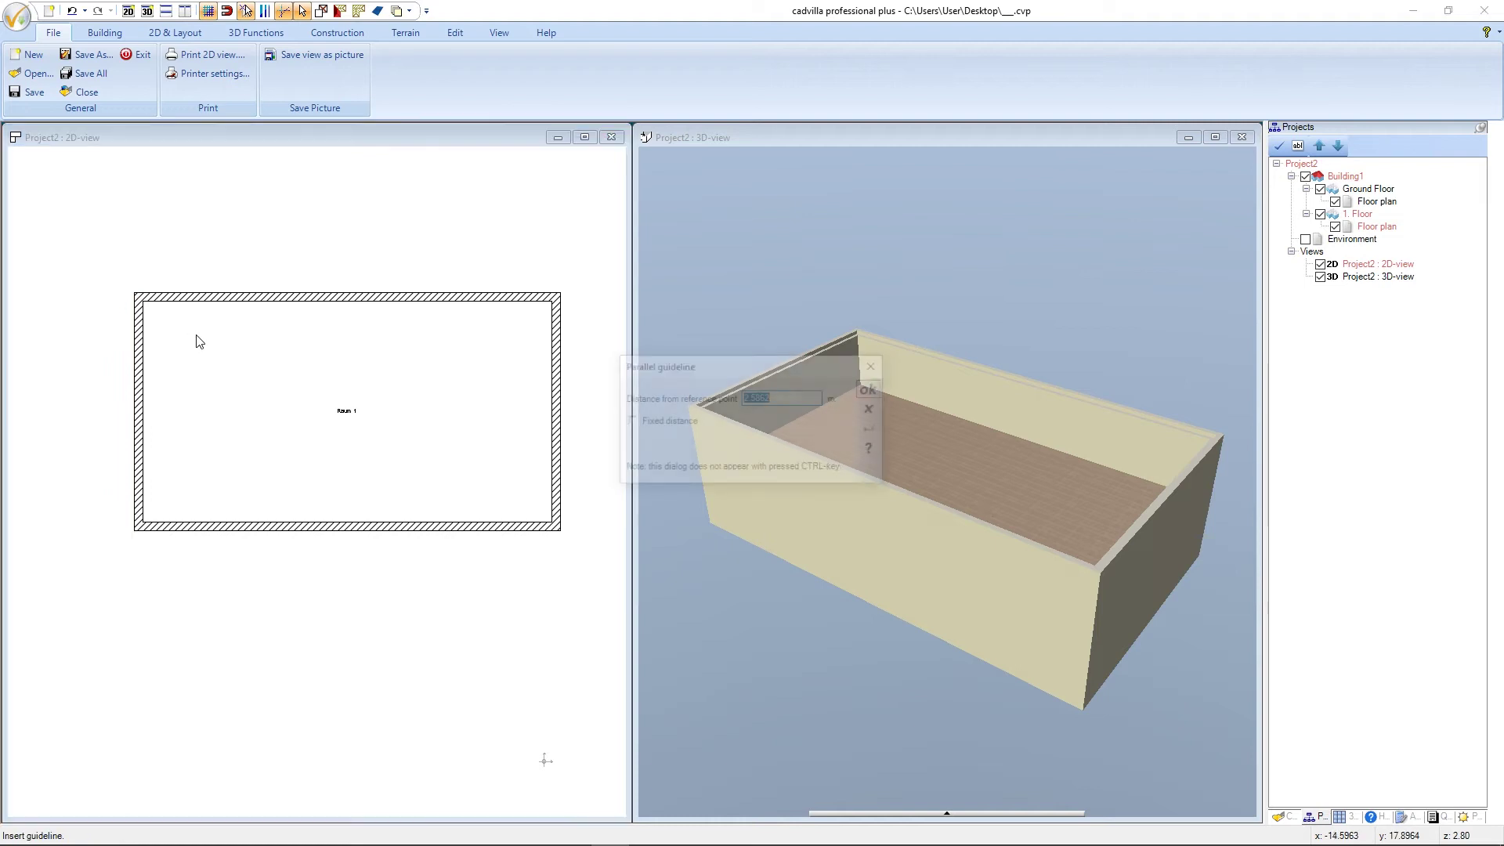
{"action": "type", "text": "3.5"}
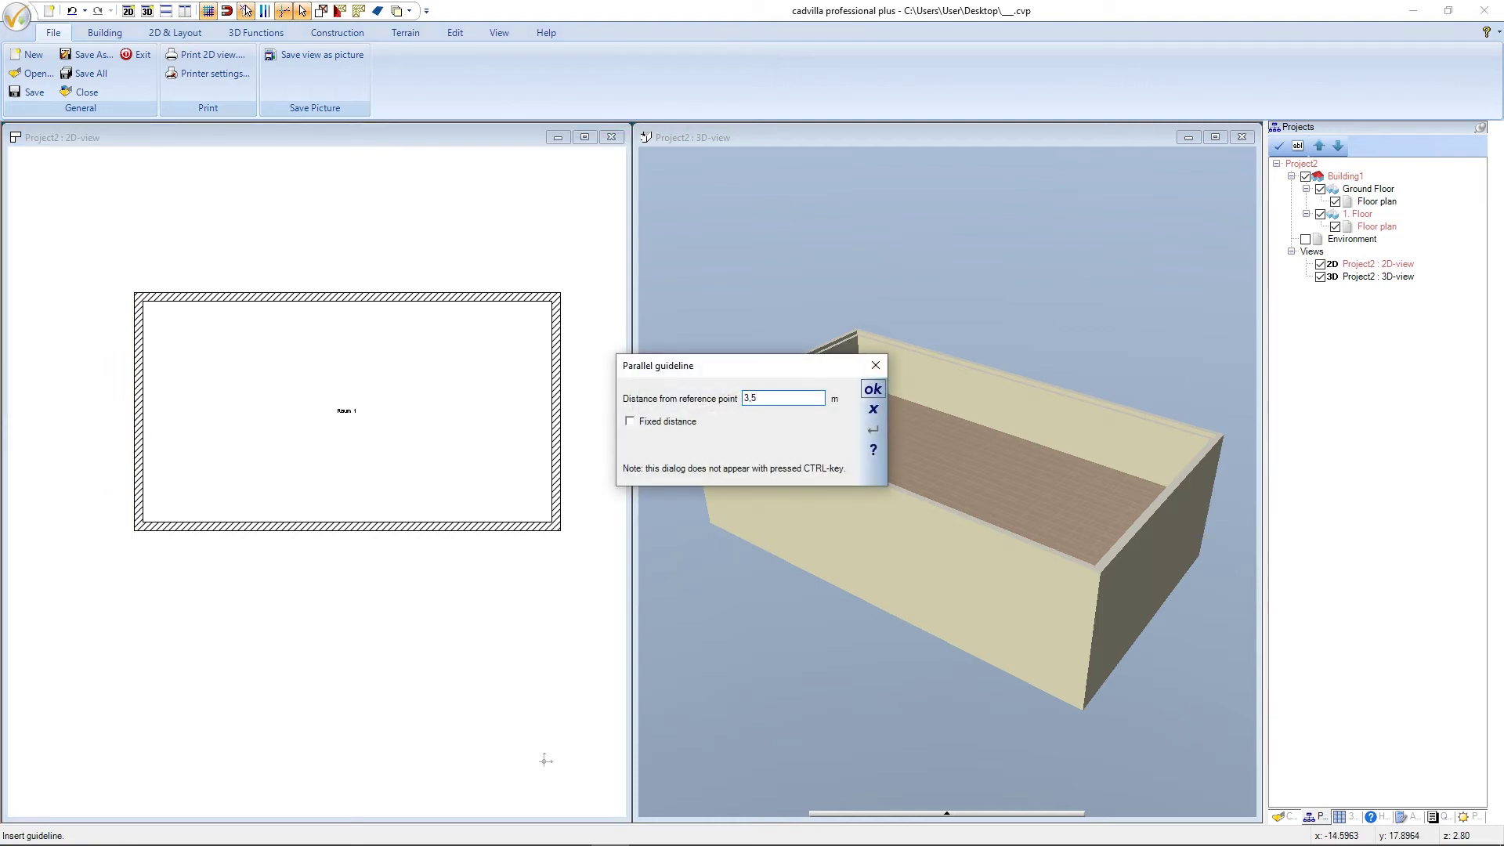
{"action": "key", "text": "Return"}
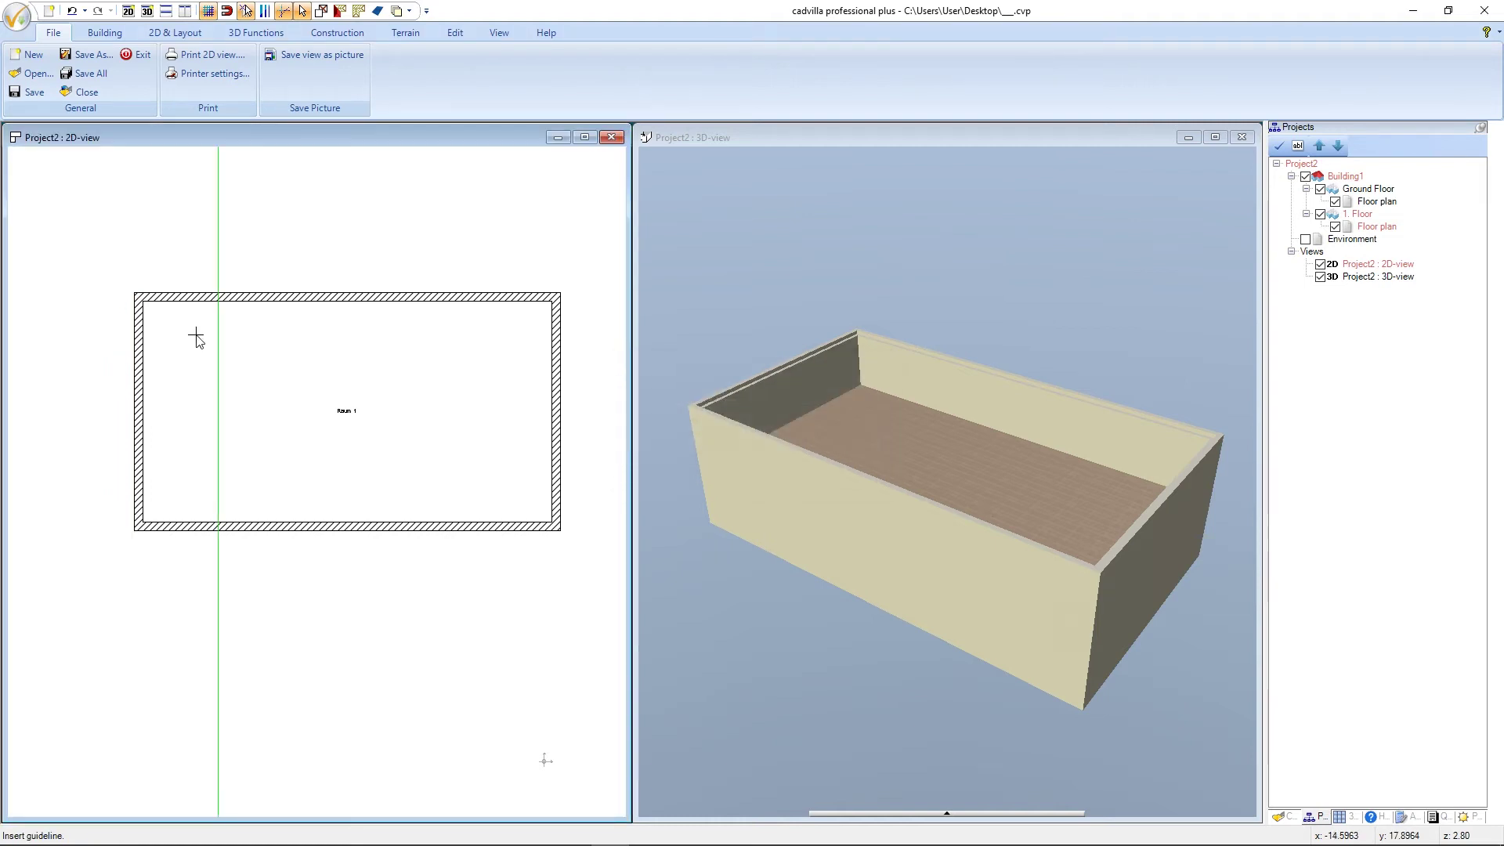
{"action": "left_click", "coordinate": [217, 343]}
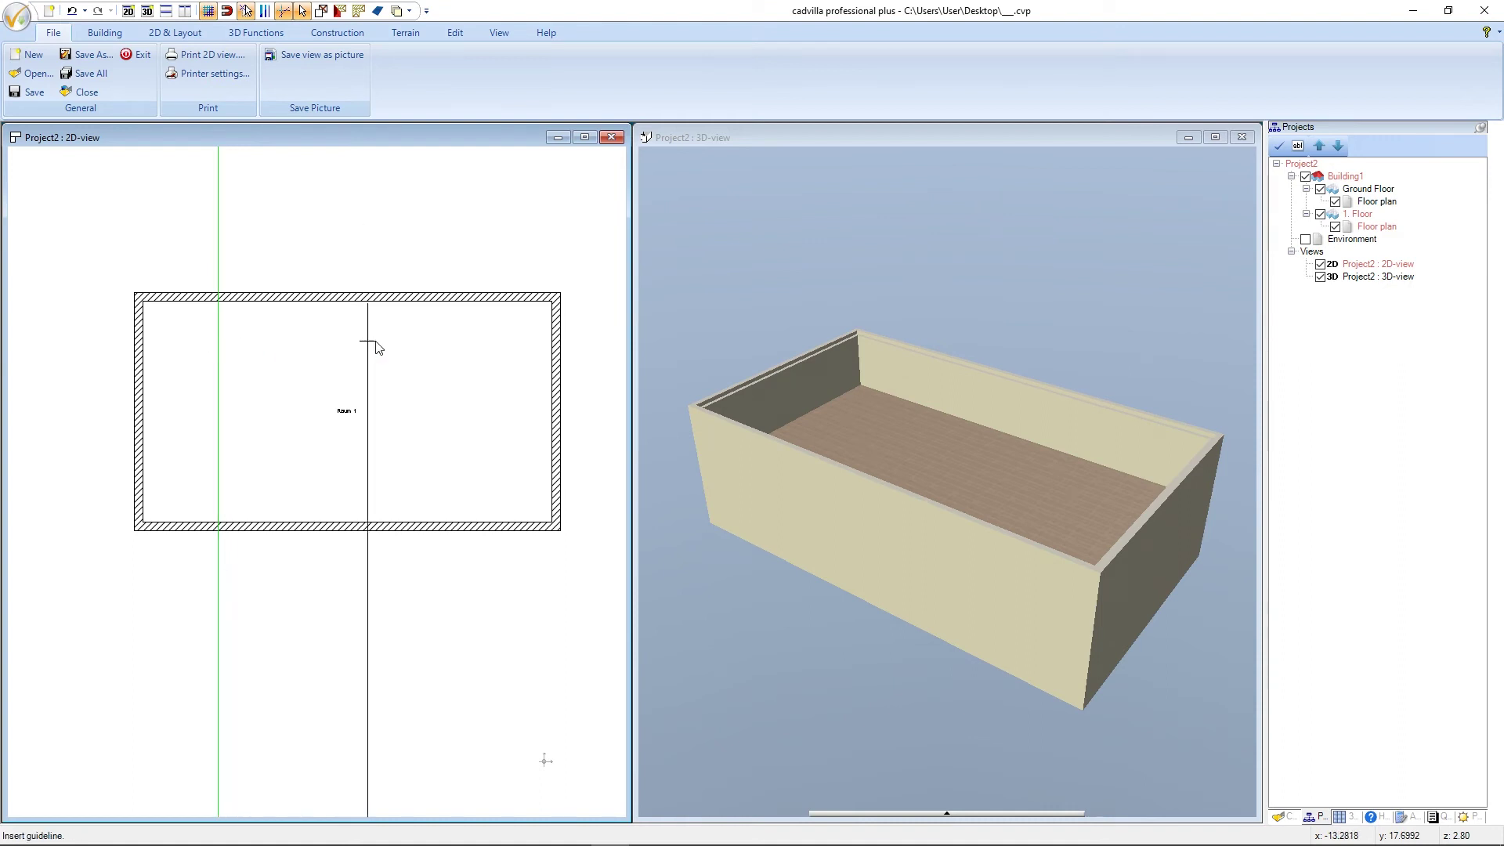
{"action": "left_click", "coordinate": [376, 343]}
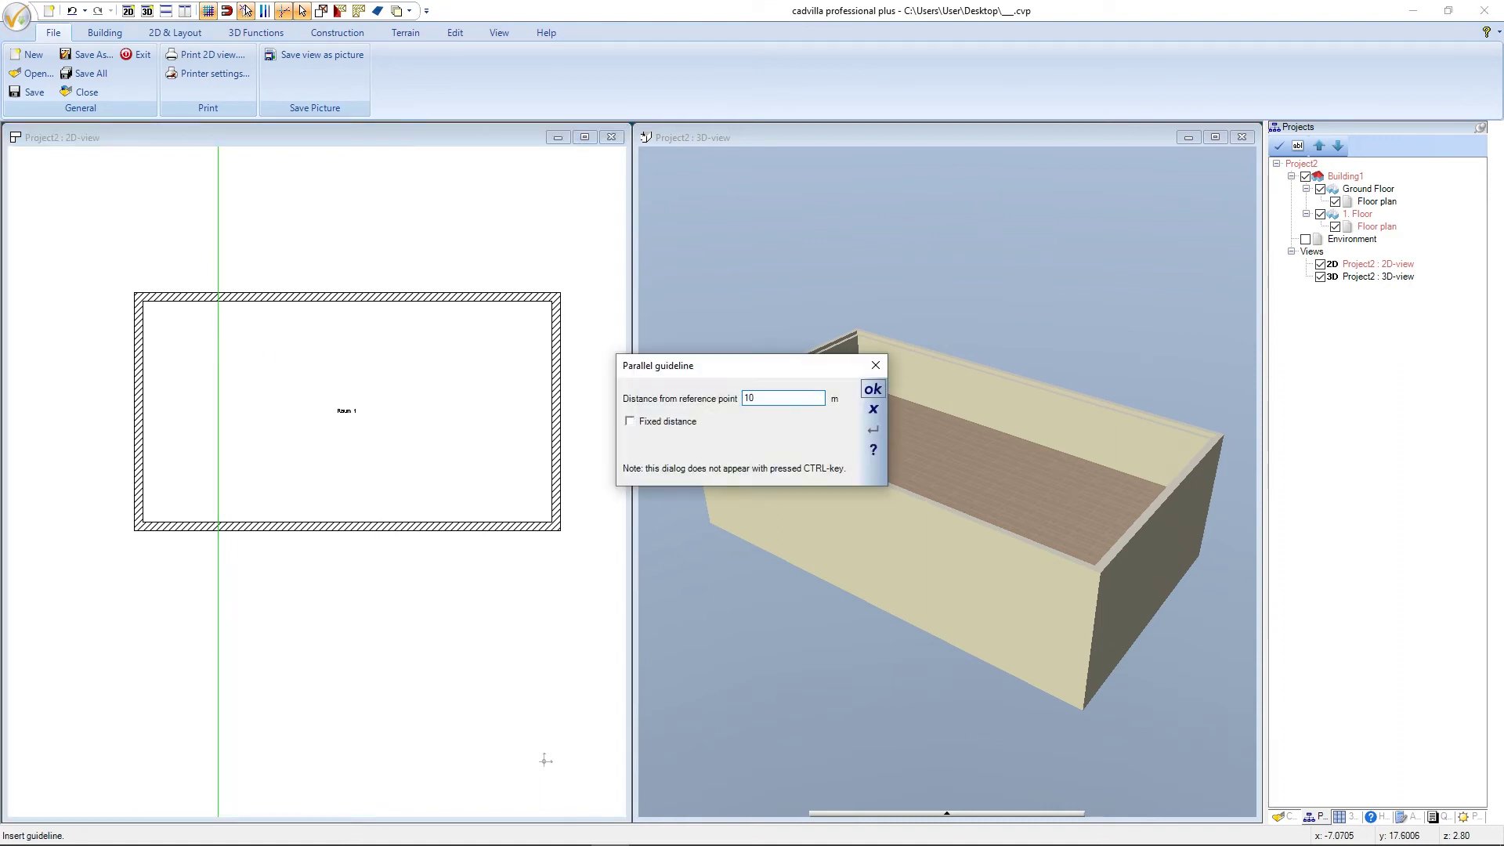
{"action": "key", "text": "Return"}
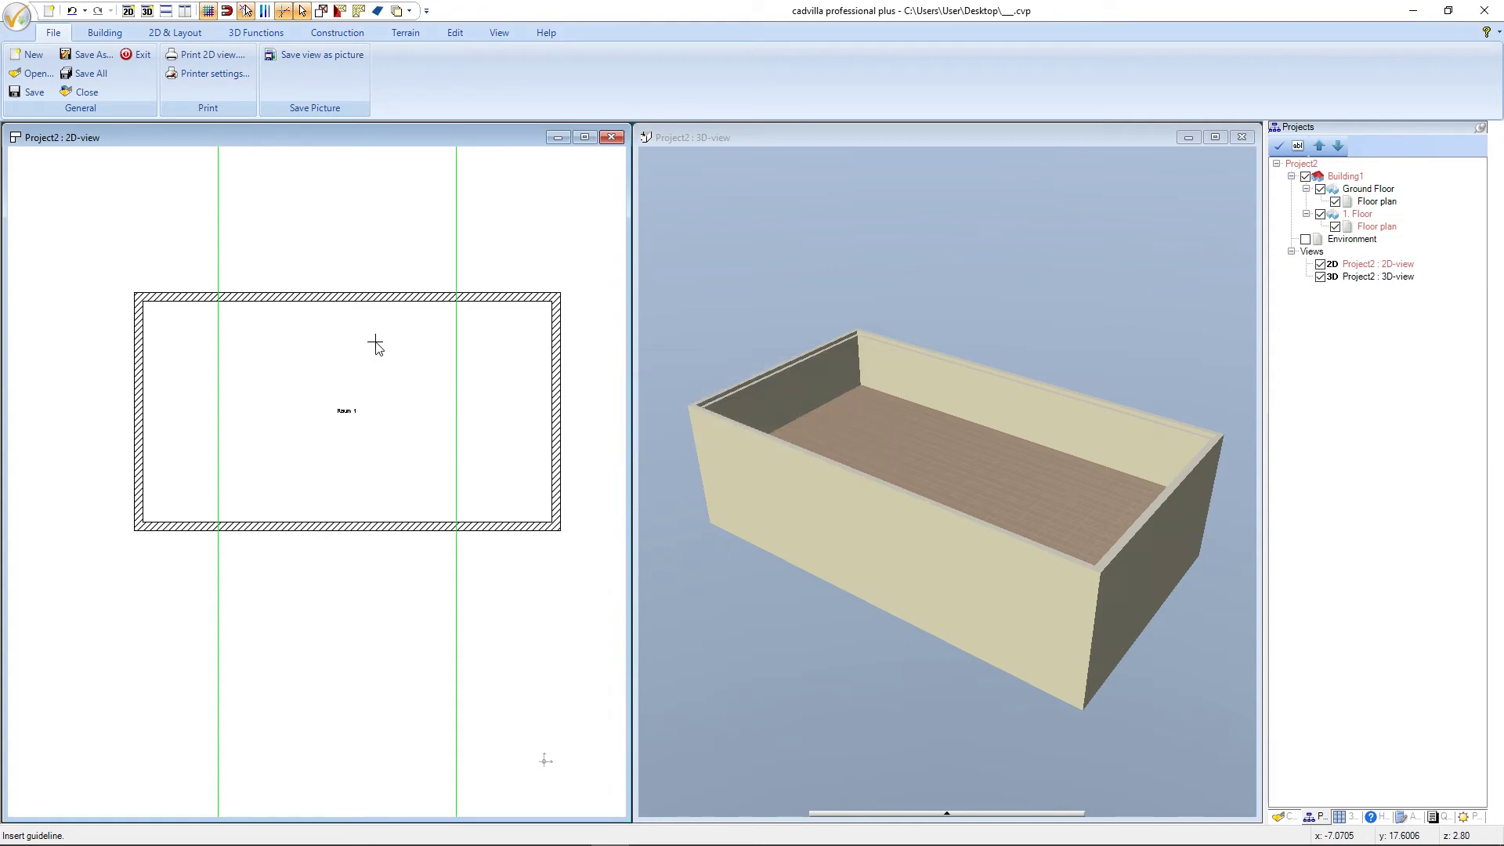
Add guidelines 0,05 m and 0 m from the bottom wall, then fit the room in view.
{"action": "left_click", "coordinate": [287, 530]}
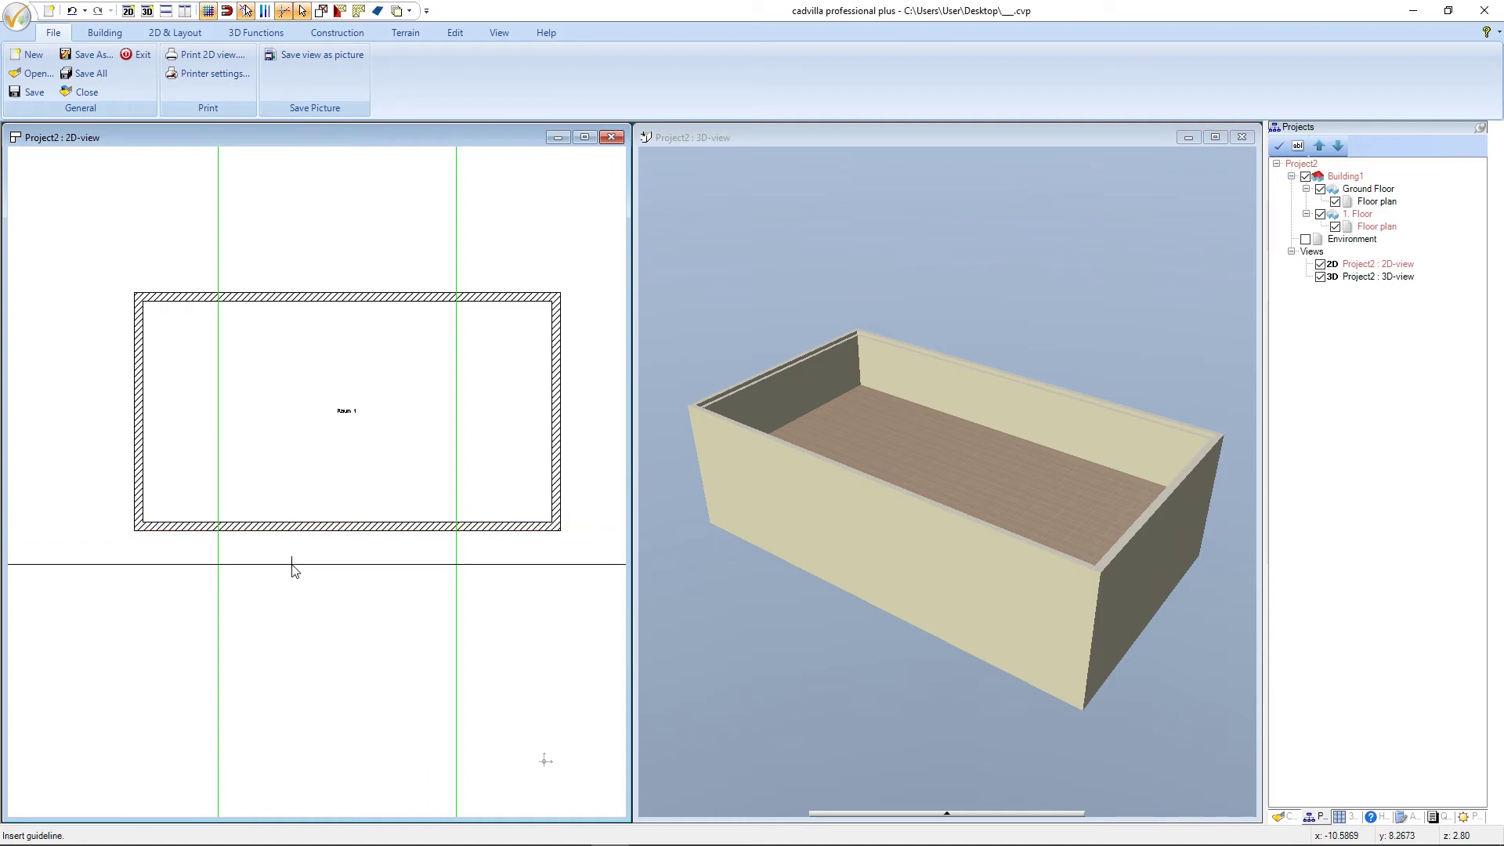
{"action": "left_click", "coordinate": [292, 564]}
{"action": "type", "text": "0,05"}
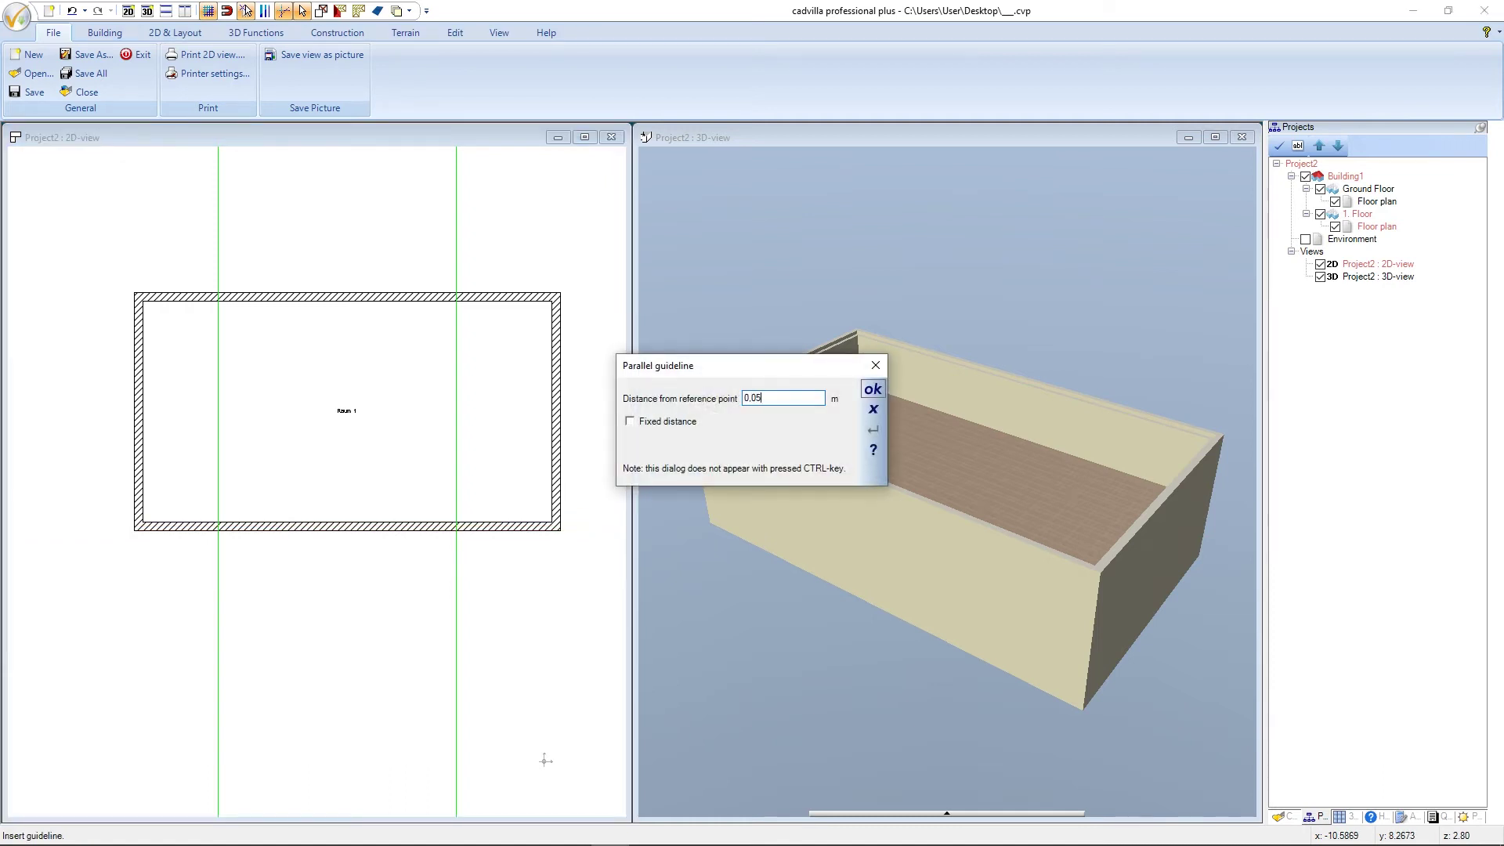
{"action": "key", "text": "Return"}
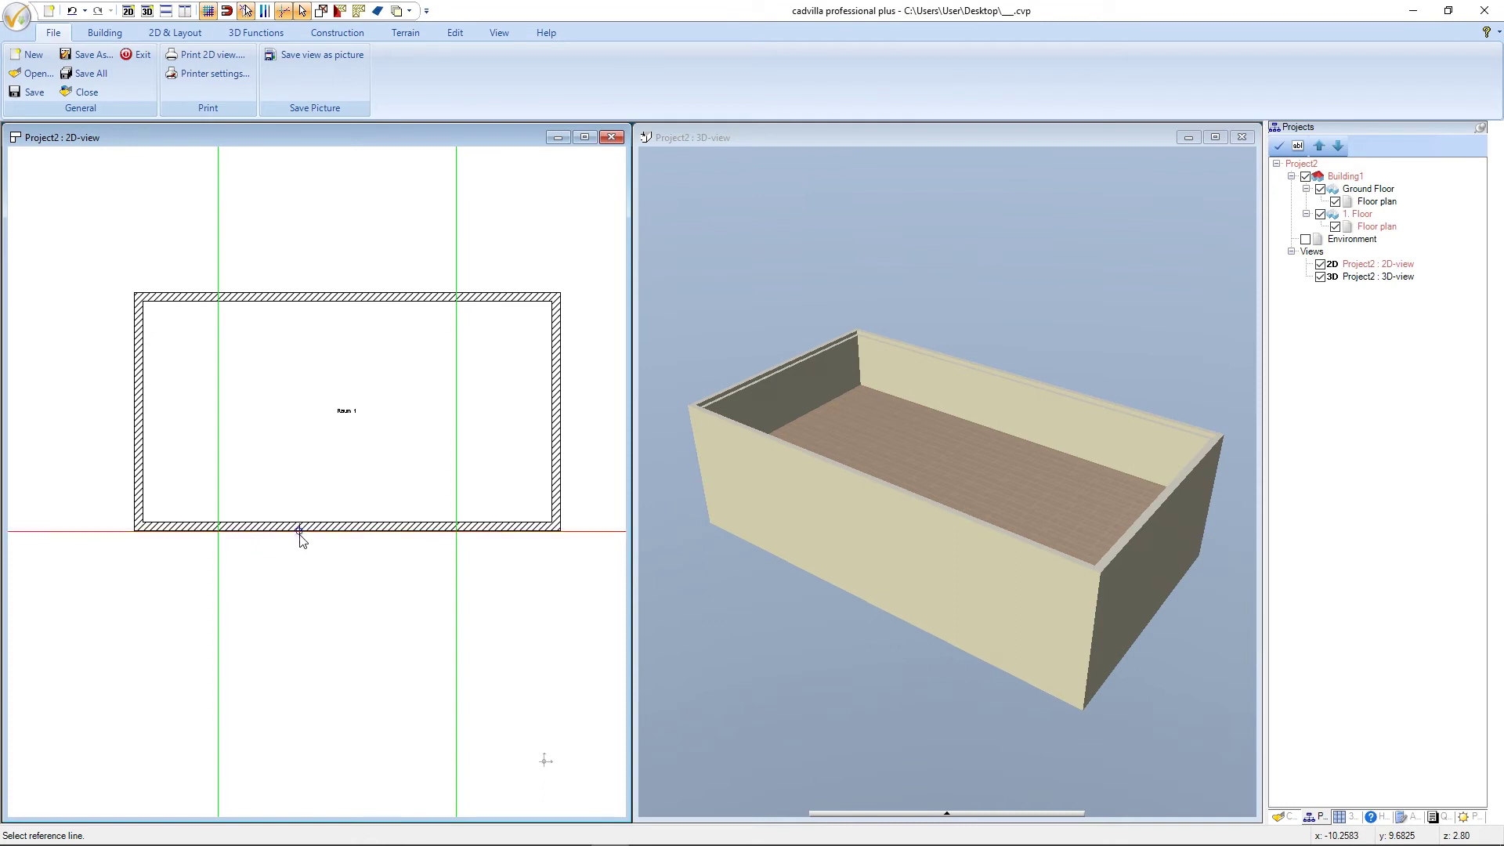
{"action": "scroll", "coordinate": [300, 537], "scroll_direction": "up", "scroll_amount": 5}
{"action": "left_click", "coordinate": [302, 509]}
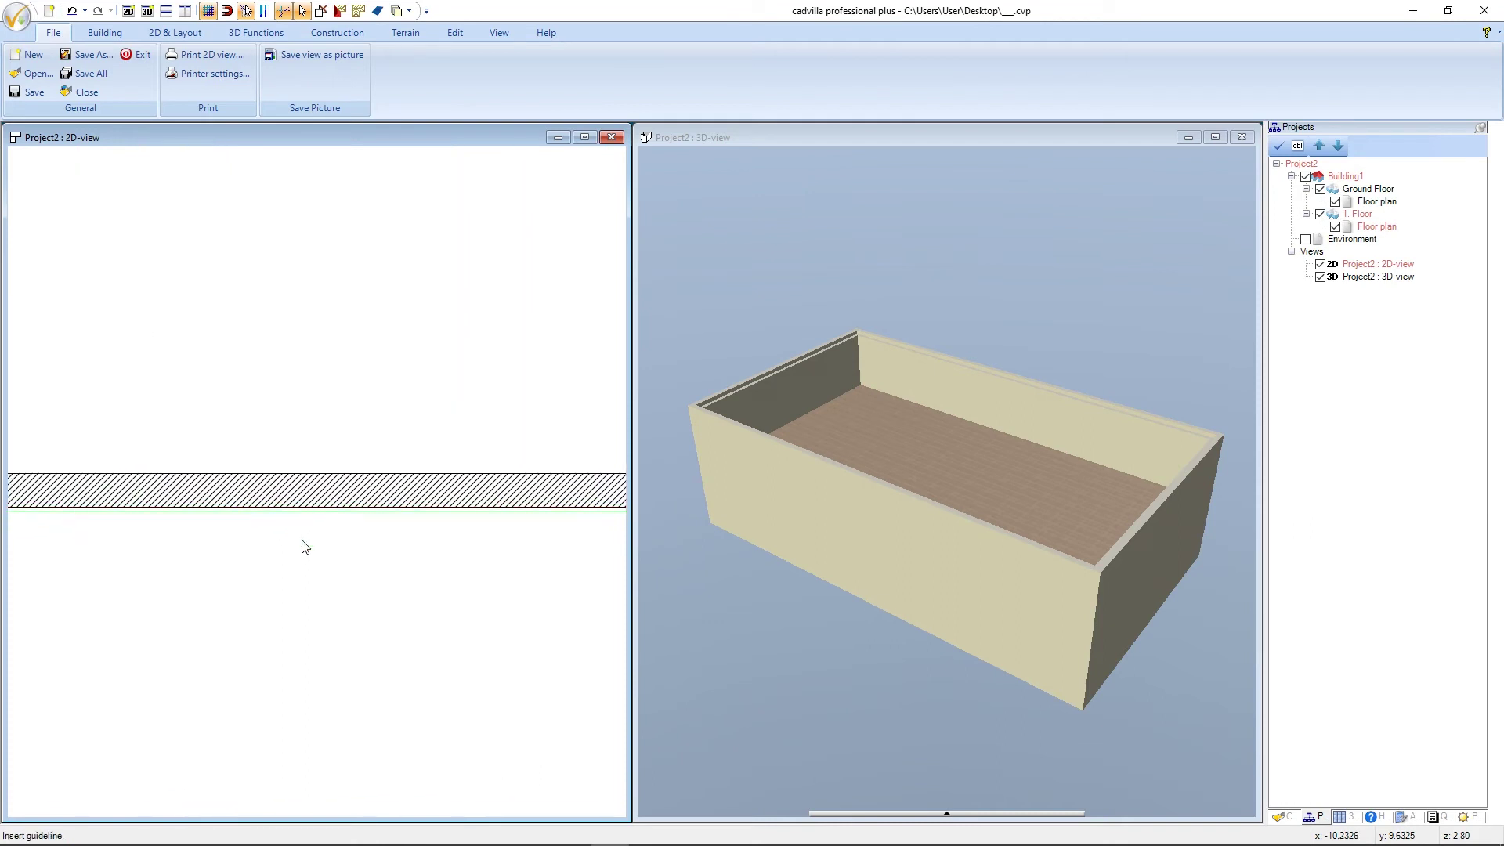
{"action": "left_click", "coordinate": [305, 546]}
{"action": "type", "text": "0"}
{"action": "key", "text": "Return"}
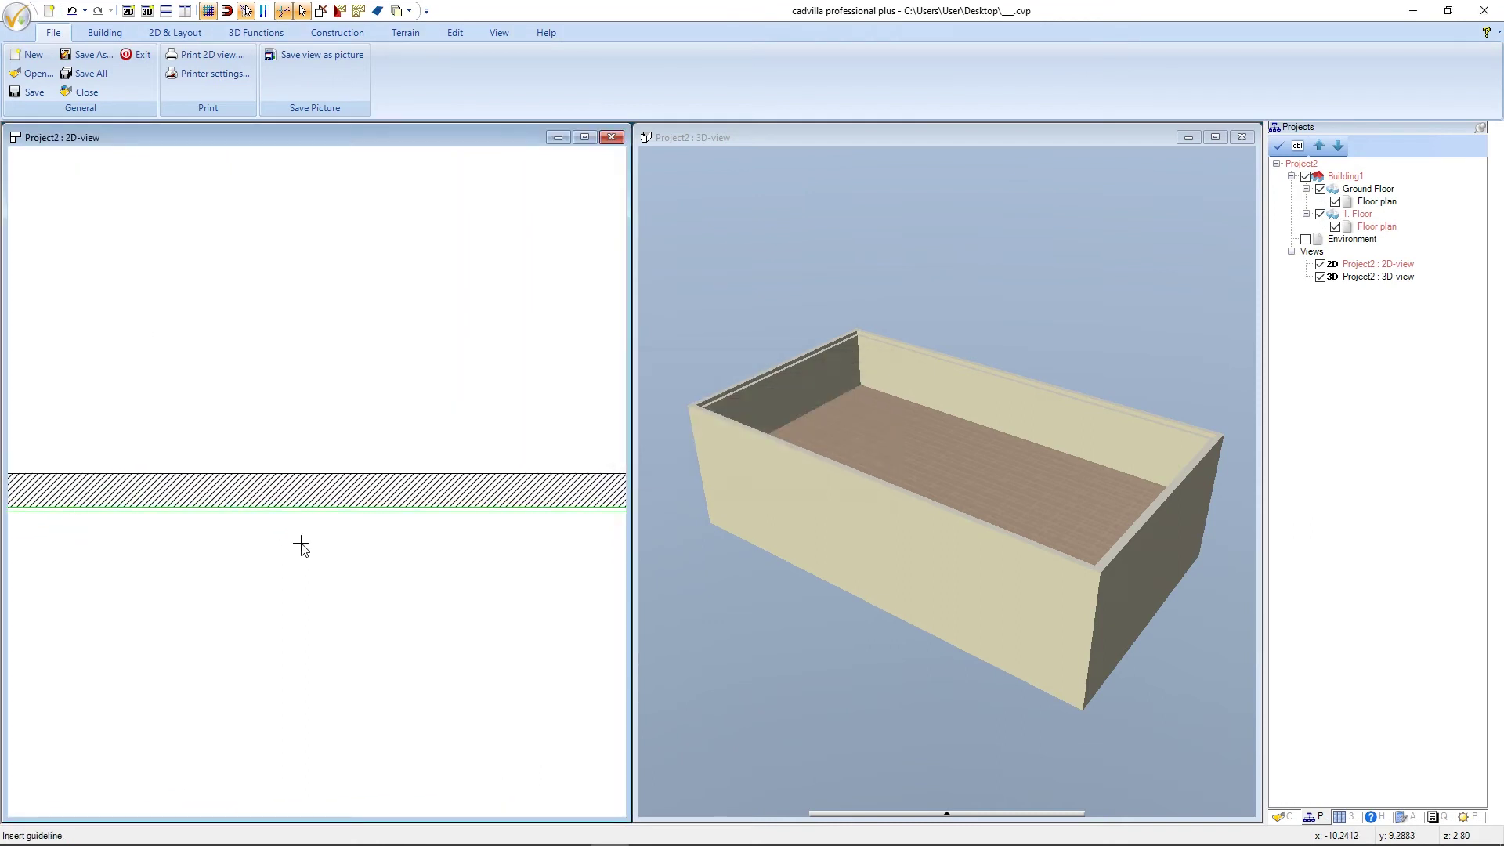
{"action": "key", "text": "Escape"}
{"action": "key", "text": "F5"}
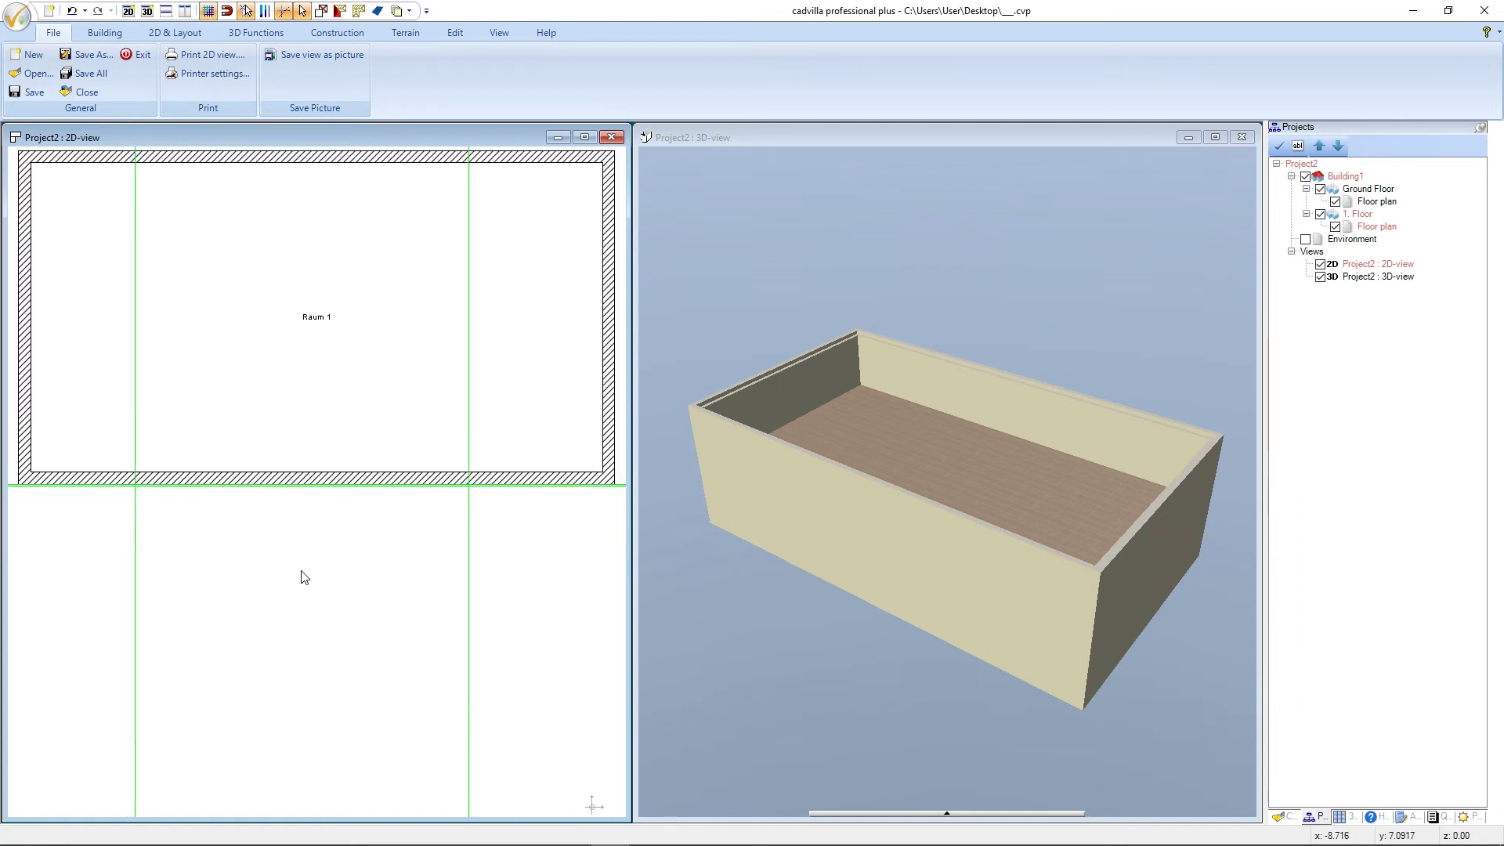
{"action": "scroll", "coordinate": [304, 572], "scroll_direction": "down", "scroll_amount": 2}
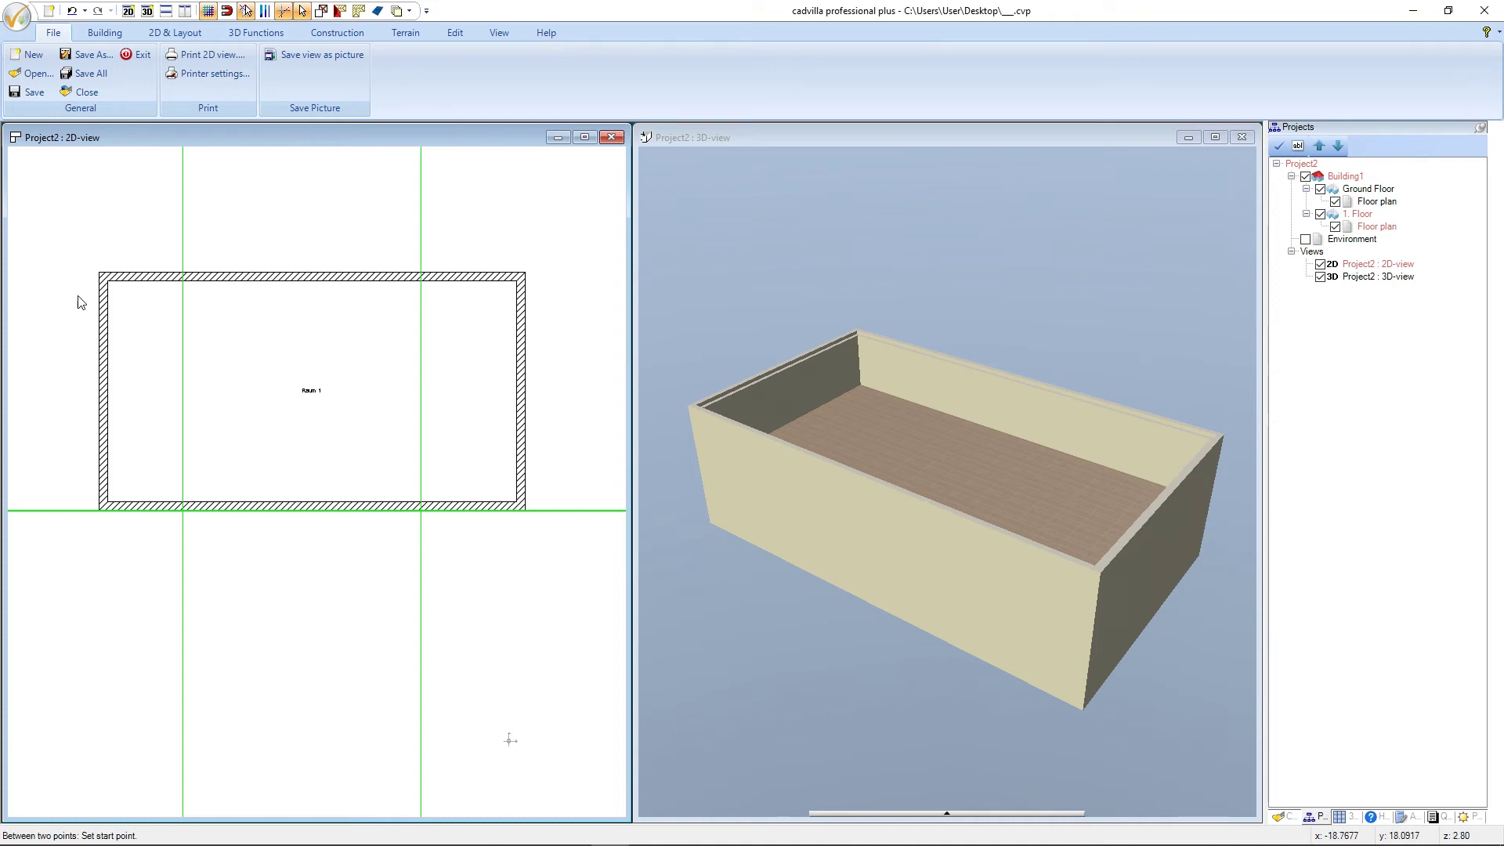
Cancel two dimension attempts along the top wall, then show the Building ribbon tools.
{"action": "left_click", "coordinate": [99, 275]}
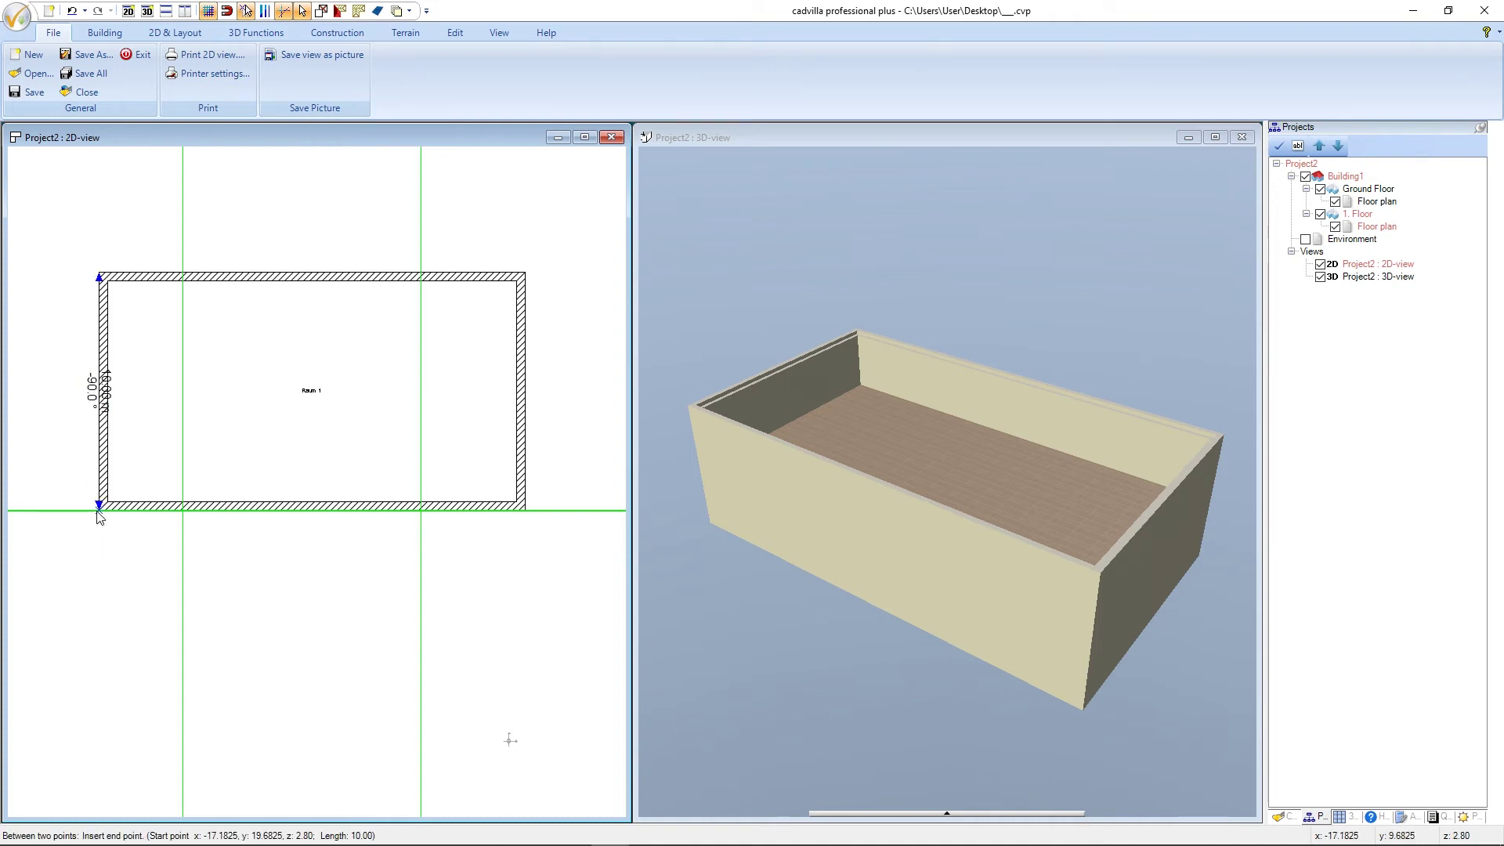
{"action": "key", "text": "Escape"}
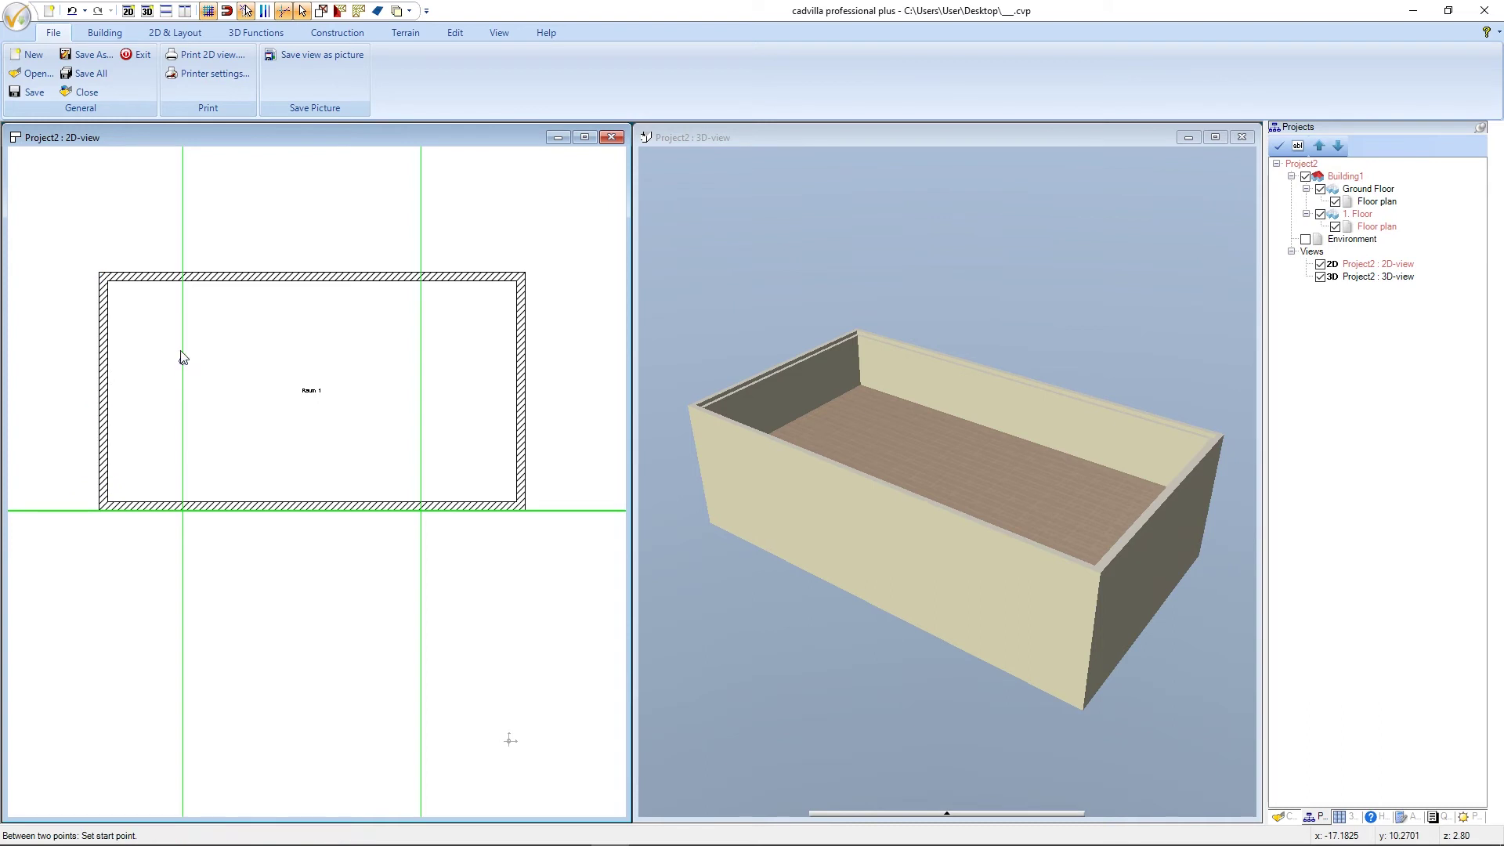
{"action": "left_click", "coordinate": [184, 285]}
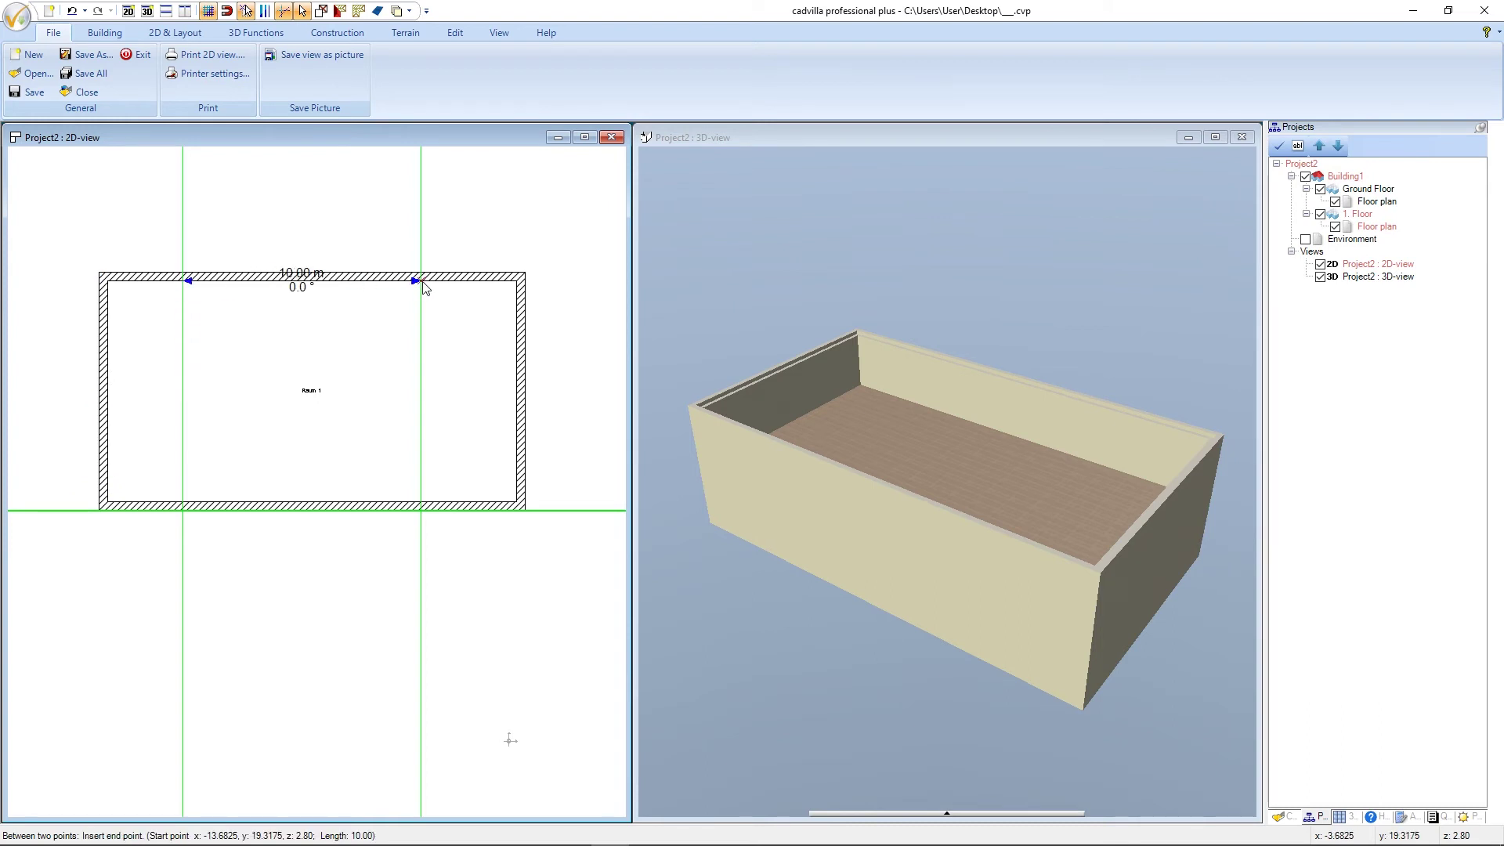
{"action": "key", "text": "Escape"}
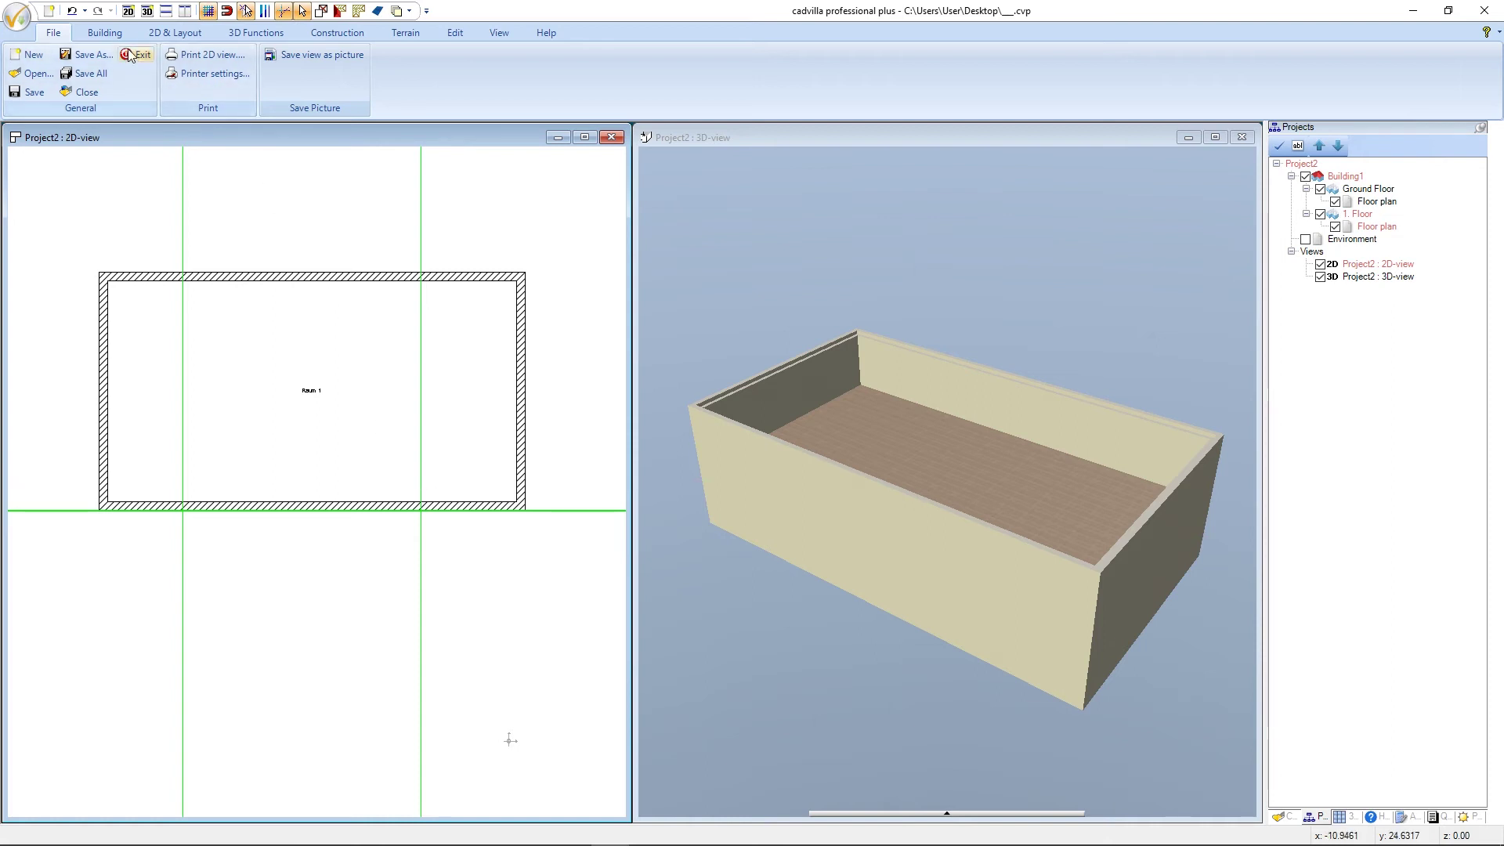
{"action": "left_click", "coordinate": [110, 33]}
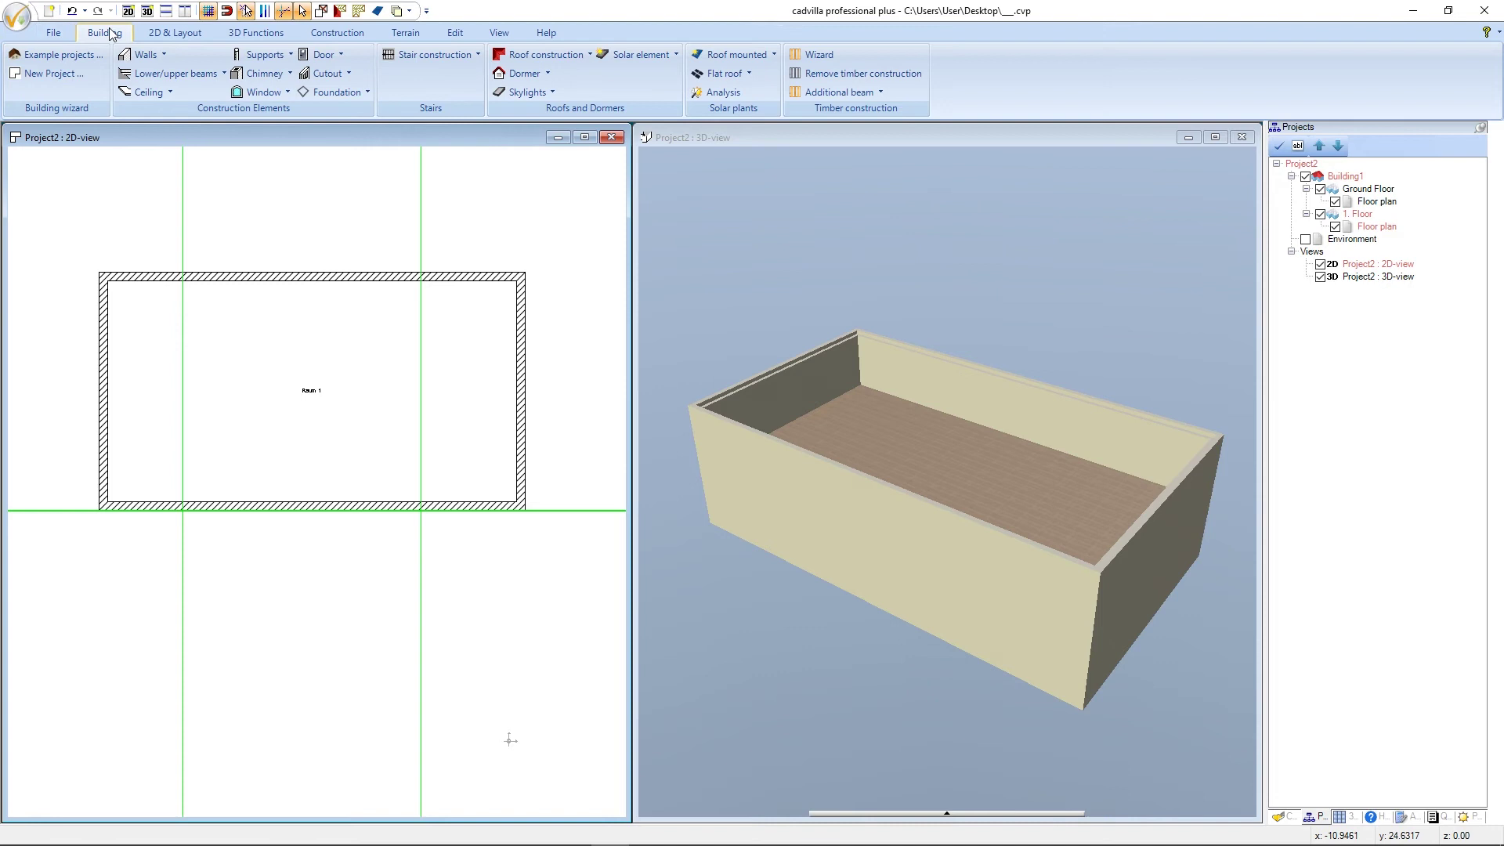
Start a polygonal-contour roof at the top-left corner, adding the bottom-left corner and one bottom-wall point.
{"action": "left_click", "coordinate": [530, 53]}
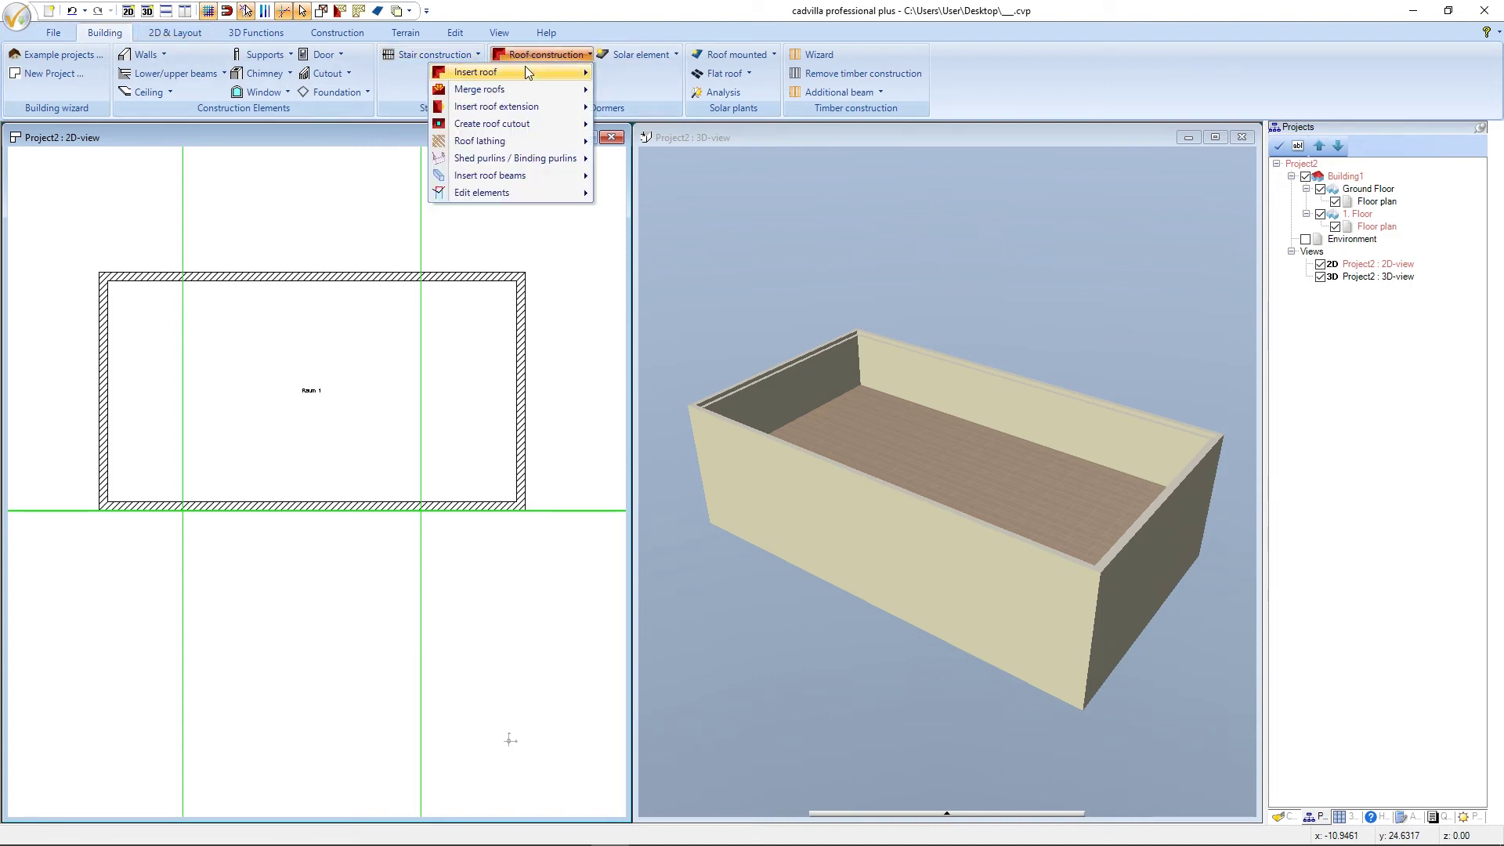
{"action": "mouse_move", "coordinate": [524, 67]}
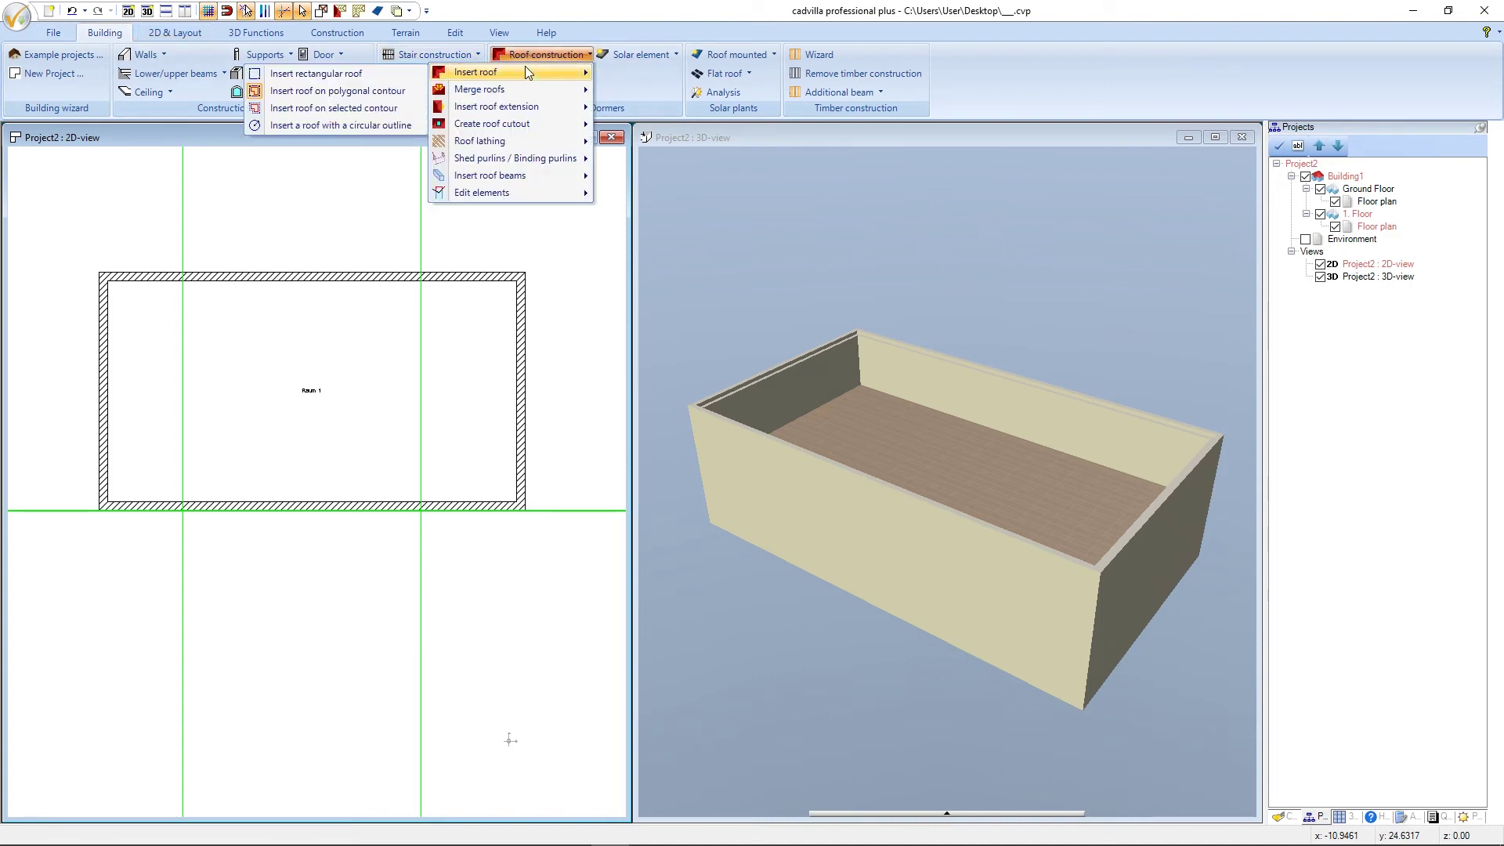
{"action": "left_click", "coordinate": [401, 94]}
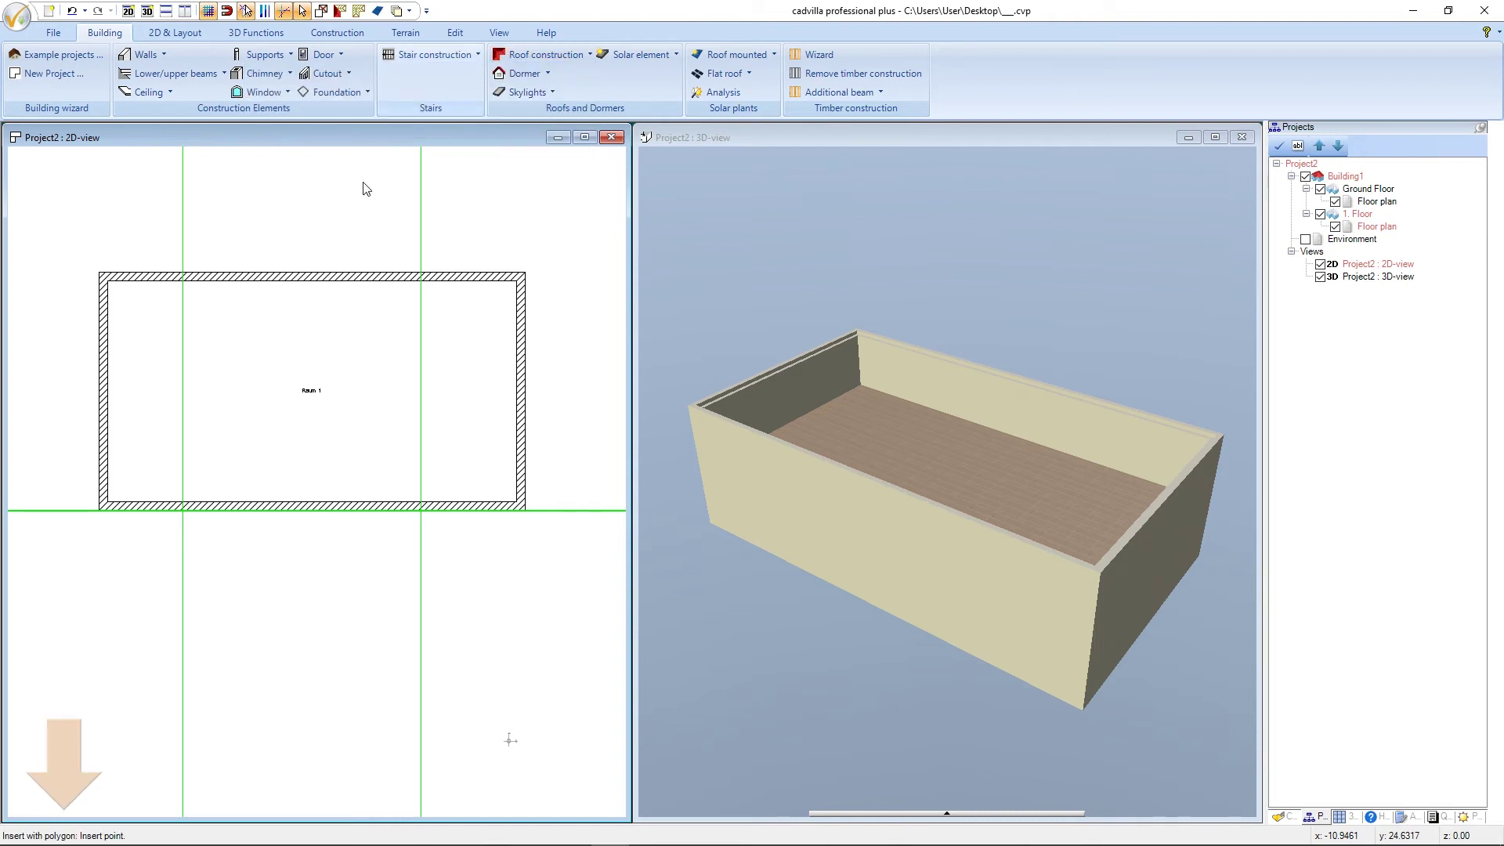
{"action": "left_click", "coordinate": [103, 276]}
{"action": "scroll", "coordinate": [97, 511], "scroll_direction": "up", "scroll_amount": 2}
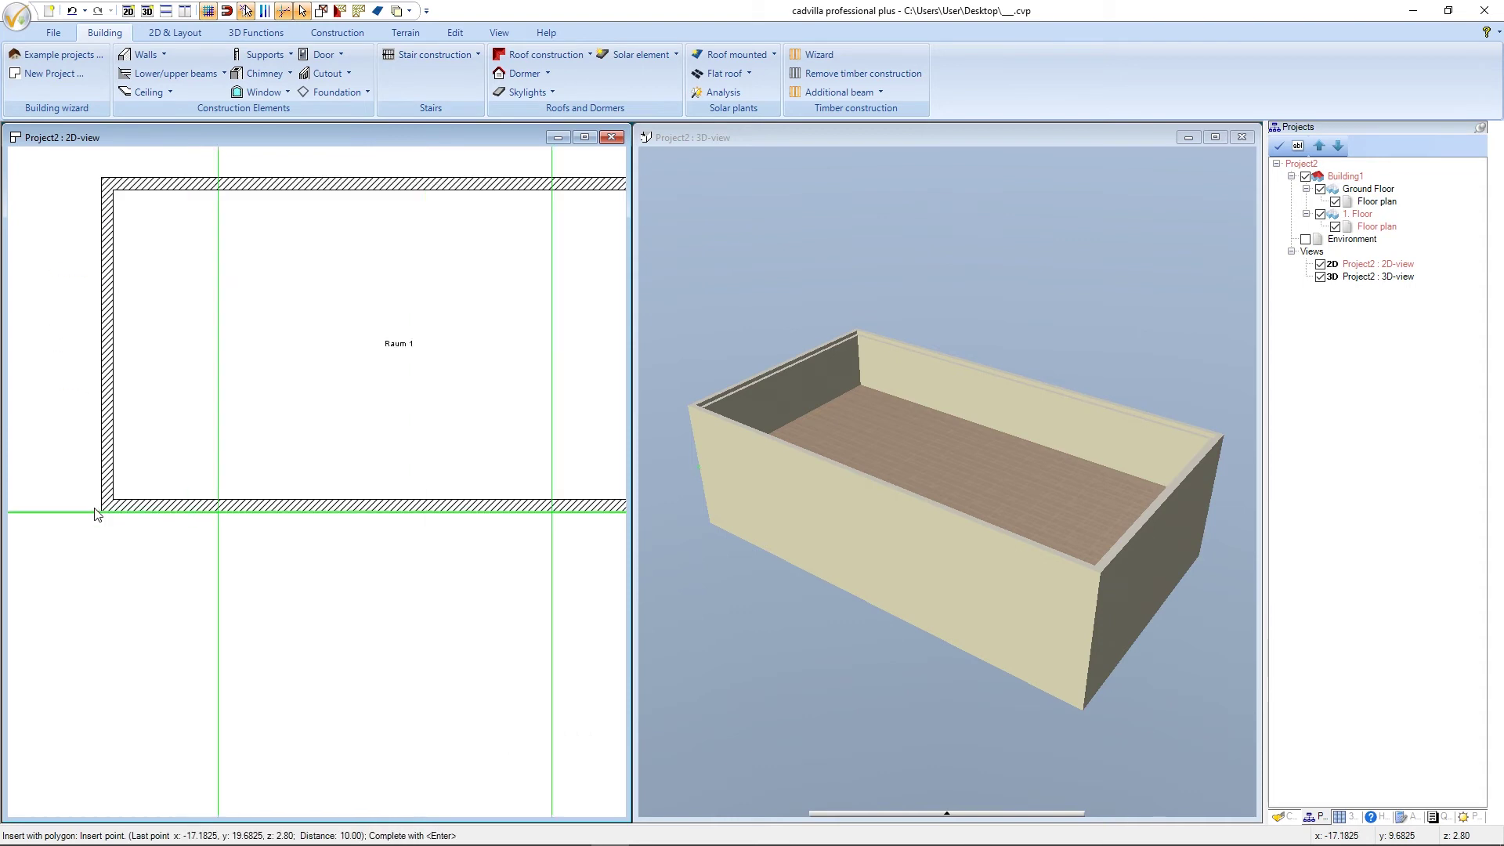
{"action": "scroll", "coordinate": [97, 513], "scroll_direction": "up", "scroll_amount": 3}
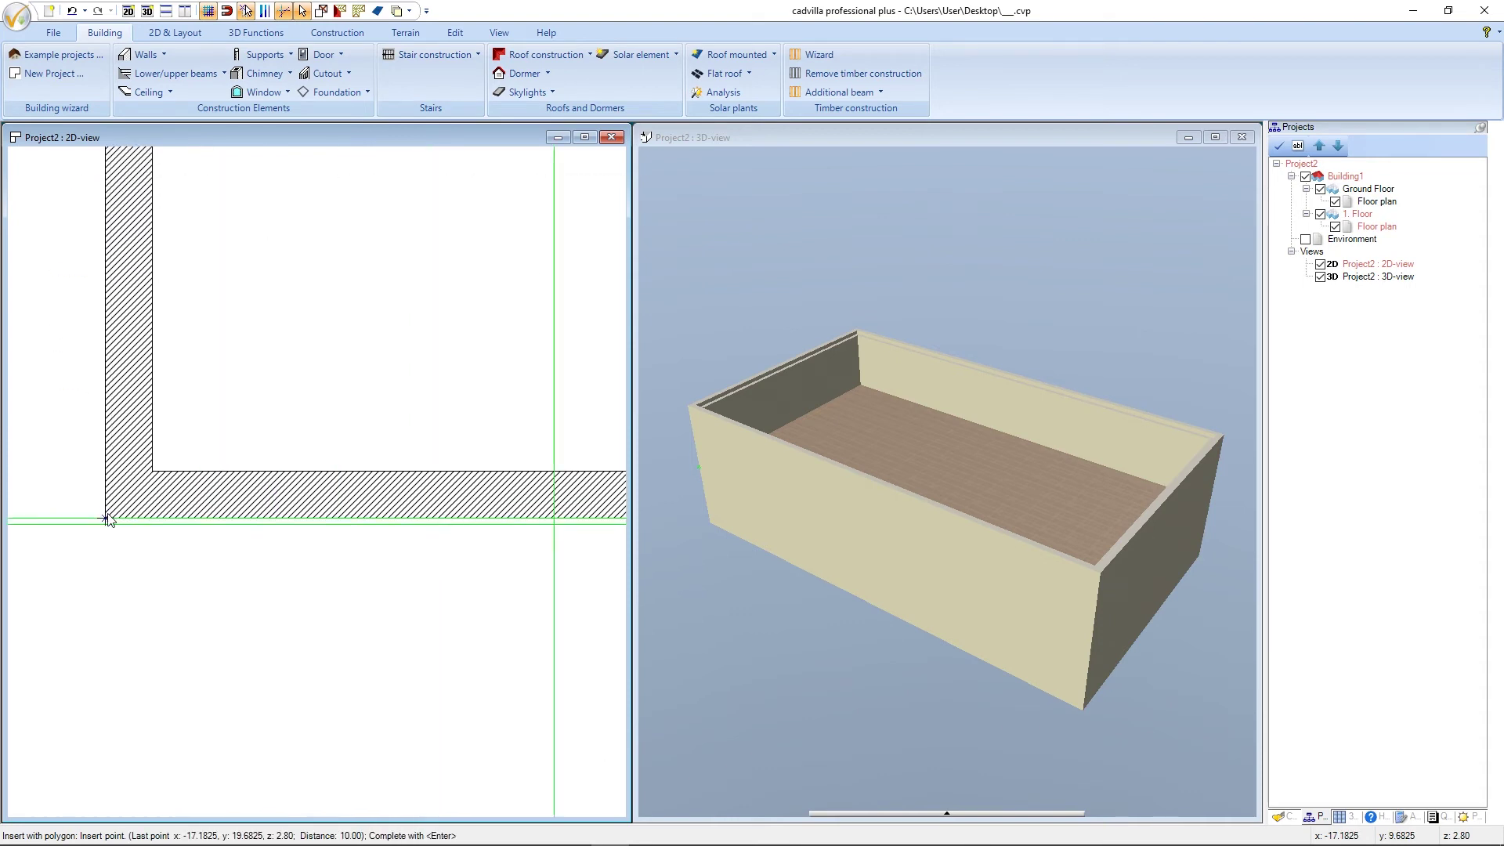
{"action": "left_click", "coordinate": [107, 520]}
{"action": "scroll", "coordinate": [259, 520], "scroll_direction": "down", "scroll_amount": 3}
{"action": "scroll", "coordinate": [258, 517], "scroll_direction": "up", "scroll_amount": 4}
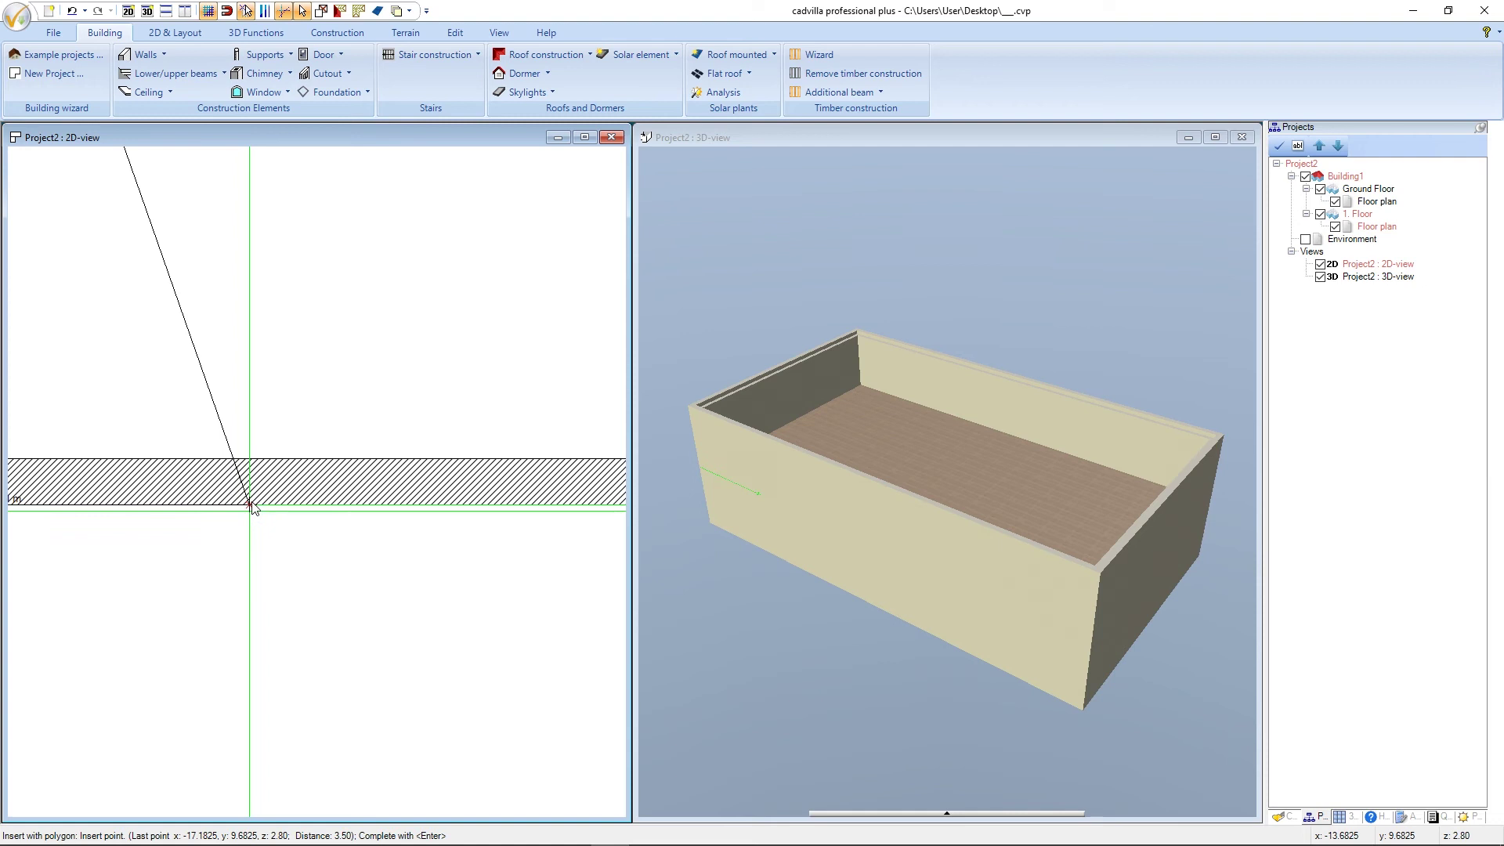
{"action": "left_click", "coordinate": [251, 507]}
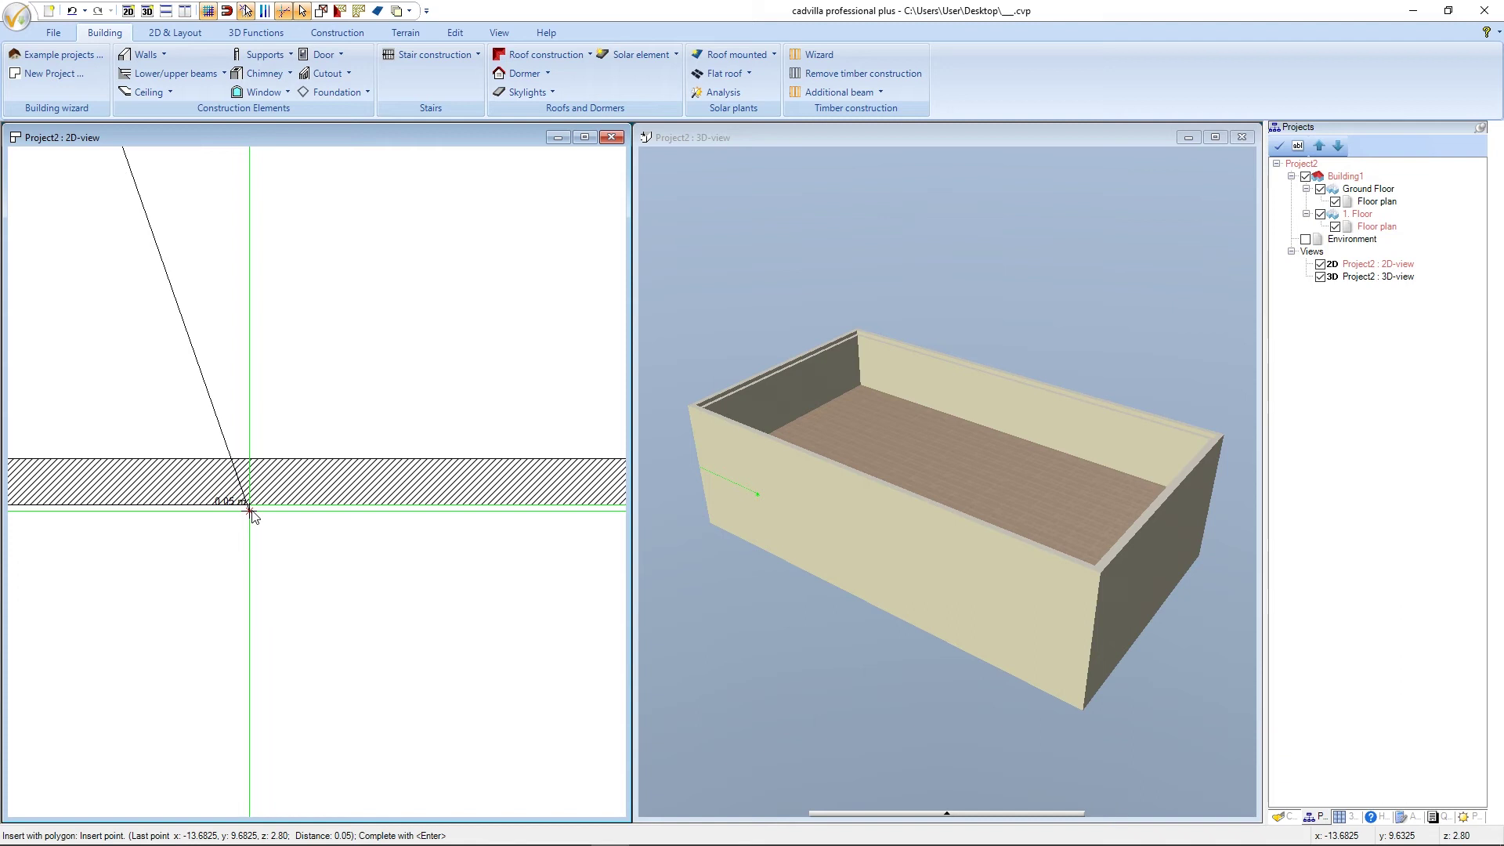
Add a second bottom-wall point plus the bottom-right and top-right corners, then right-click to close.
{"action": "scroll", "coordinate": [168, 530], "scroll_direction": "down", "scroll_amount": 5}
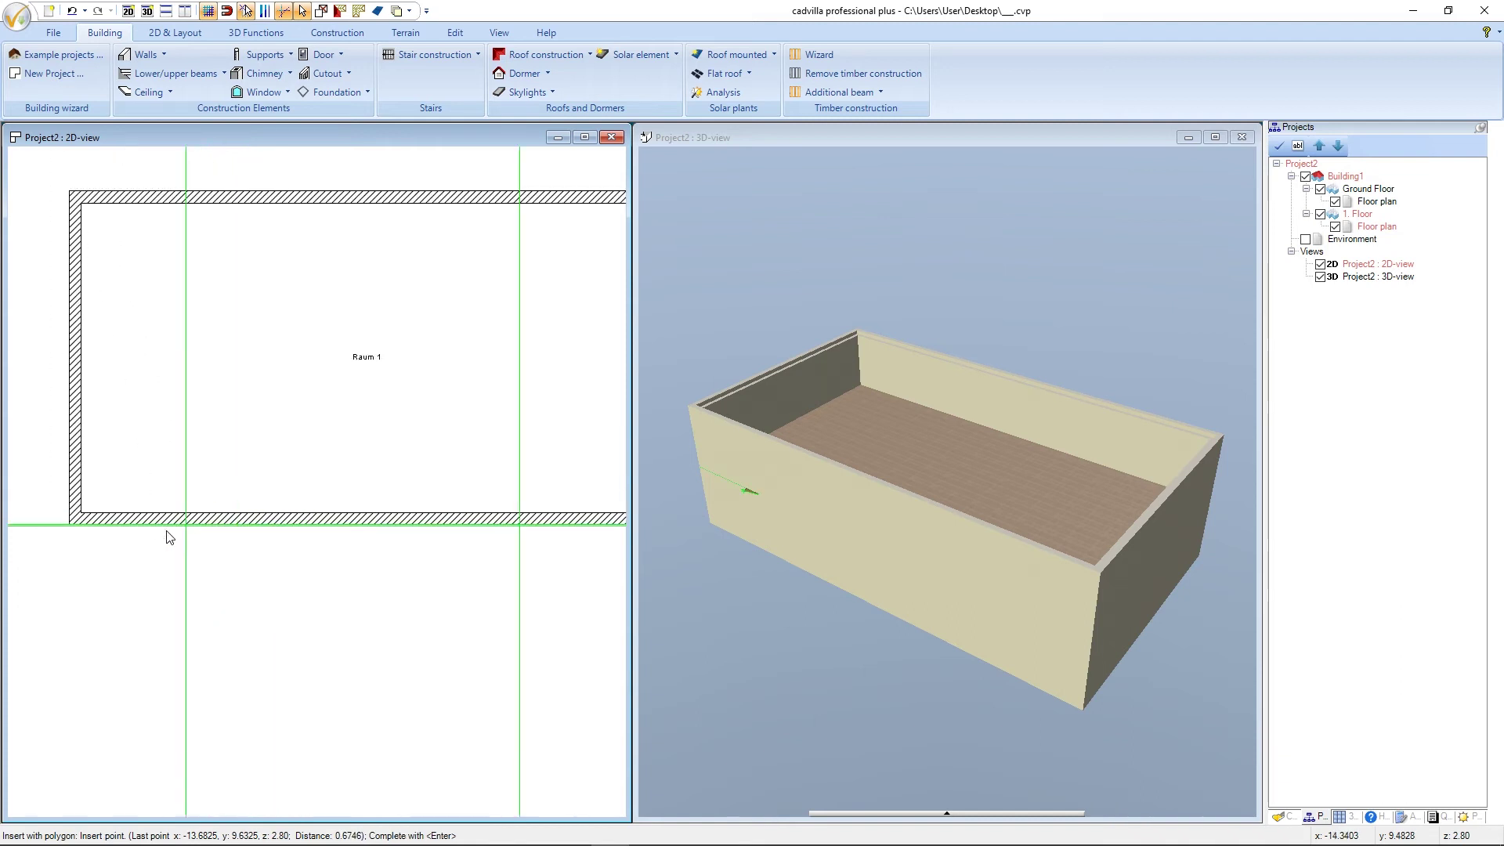
{"action": "scroll", "coordinate": [421, 532], "scroll_direction": "up", "scroll_amount": 2}
{"action": "scroll", "coordinate": [421, 530], "scroll_direction": "up", "scroll_amount": 3}
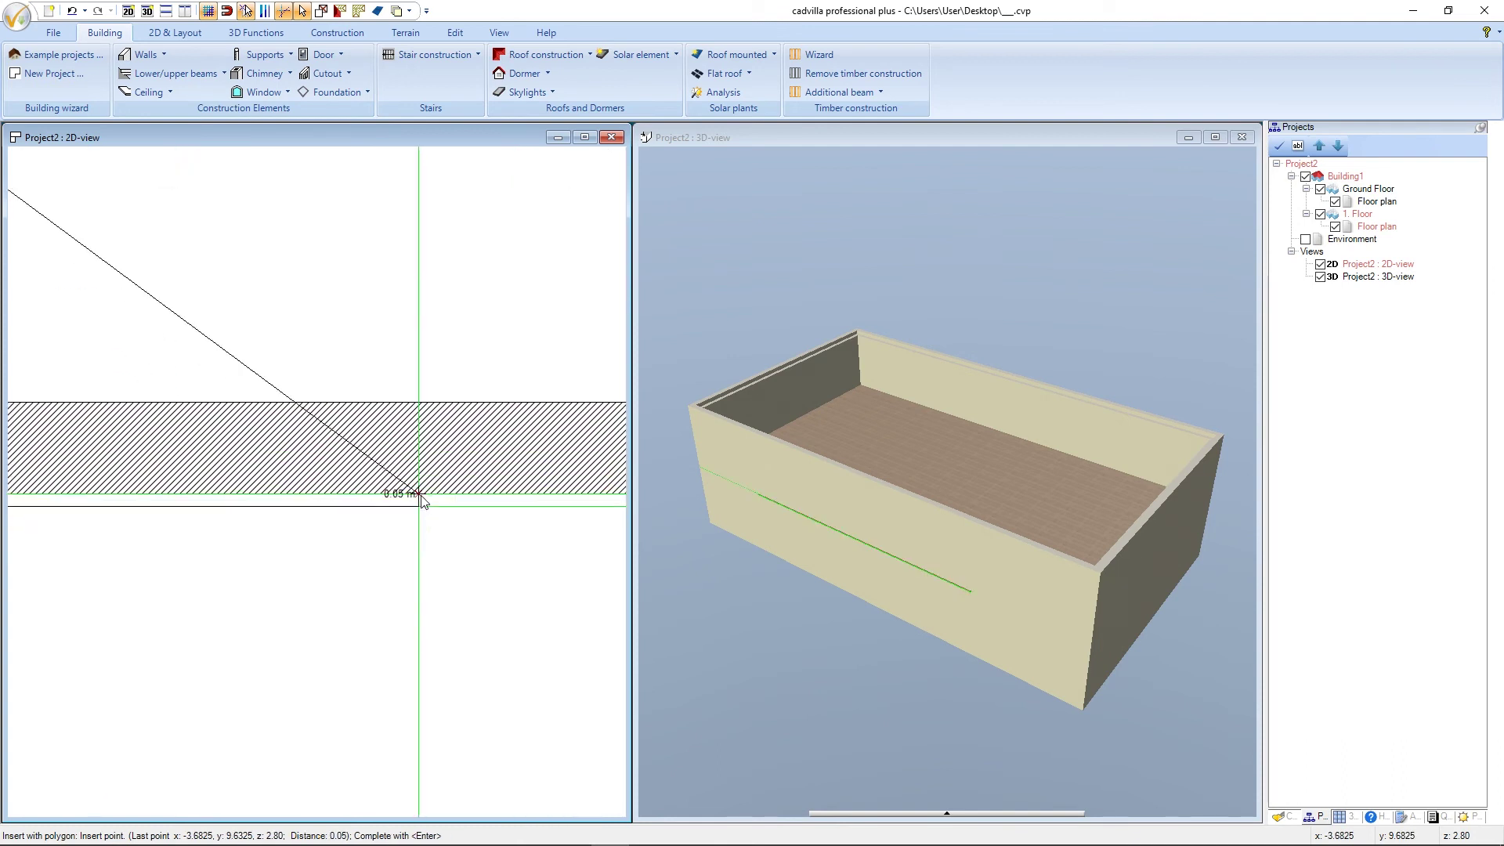
{"action": "left_click", "coordinate": [420, 509]}
{"action": "scroll", "coordinate": [238, 520], "scroll_direction": "down", "scroll_amount": 3}
{"action": "scroll", "coordinate": [430, 520], "scroll_direction": "up", "scroll_amount": 3}
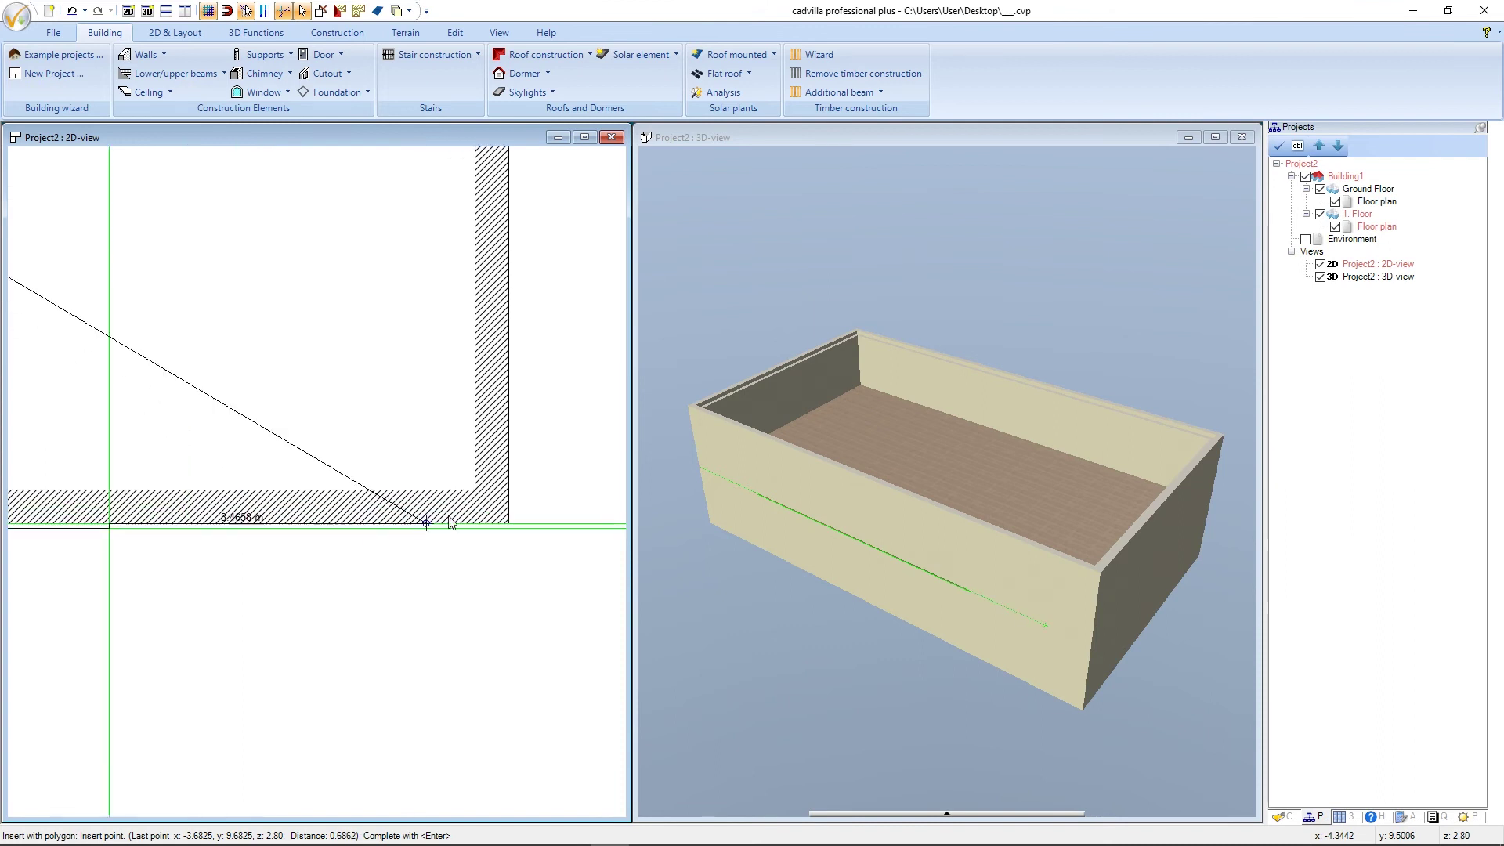
{"action": "left_click", "coordinate": [495, 523]}
{"action": "scroll", "coordinate": [477, 650], "scroll_direction": "down", "scroll_amount": 4}
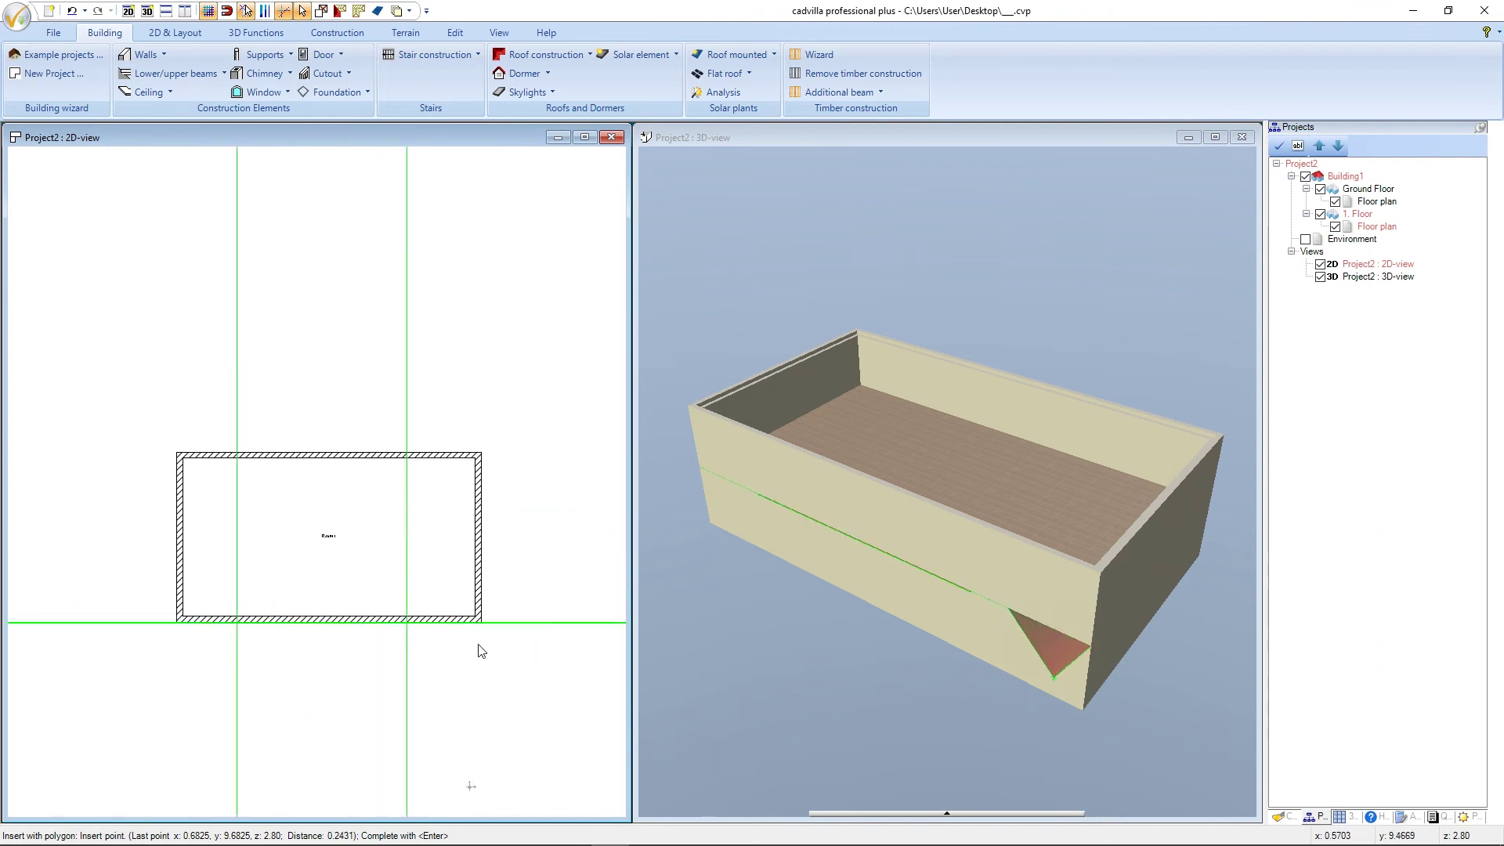
{"action": "scroll", "coordinate": [498, 580], "scroll_direction": "up", "scroll_amount": 3}
{"action": "left_click", "coordinate": [460, 433]}
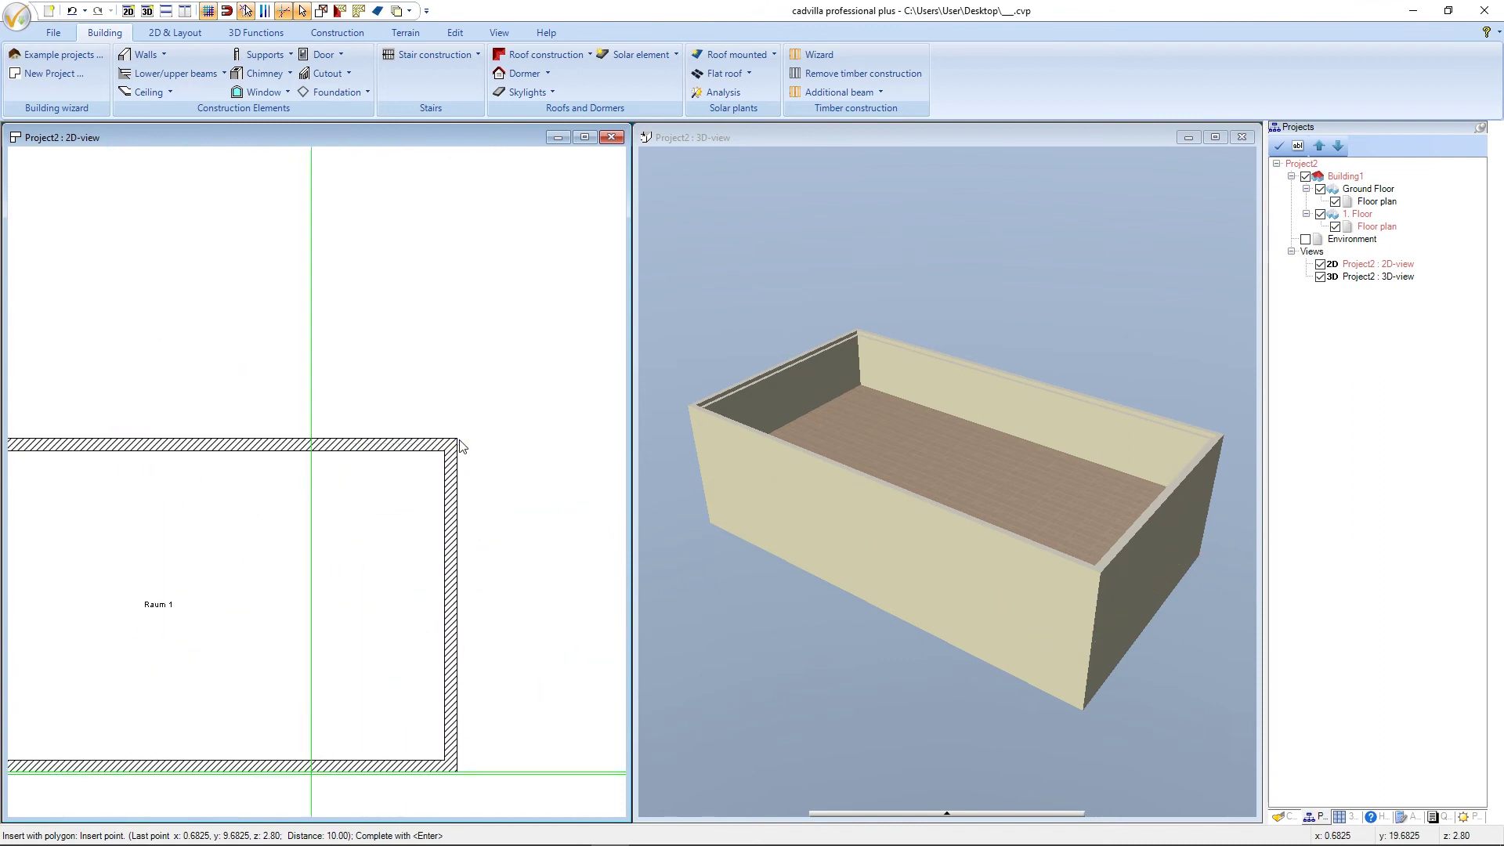
{"action": "scroll", "coordinate": [529, 469], "scroll_direction": "down", "scroll_amount": 2}
{"action": "scroll", "coordinate": [497, 433], "scroll_direction": "up", "scroll_amount": 2}
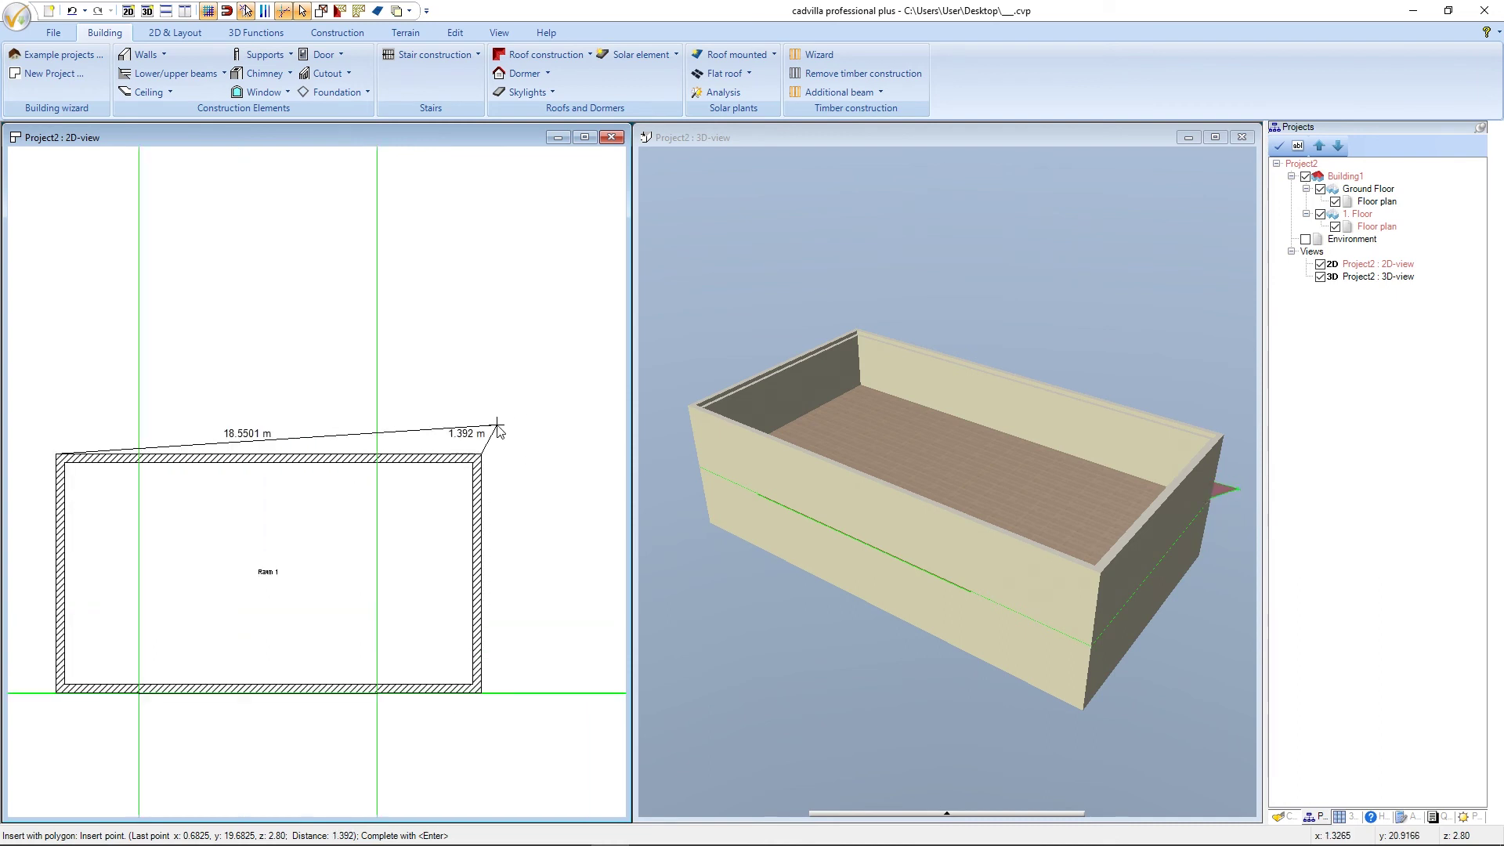
{"action": "right_click", "coordinate": [501, 426]}
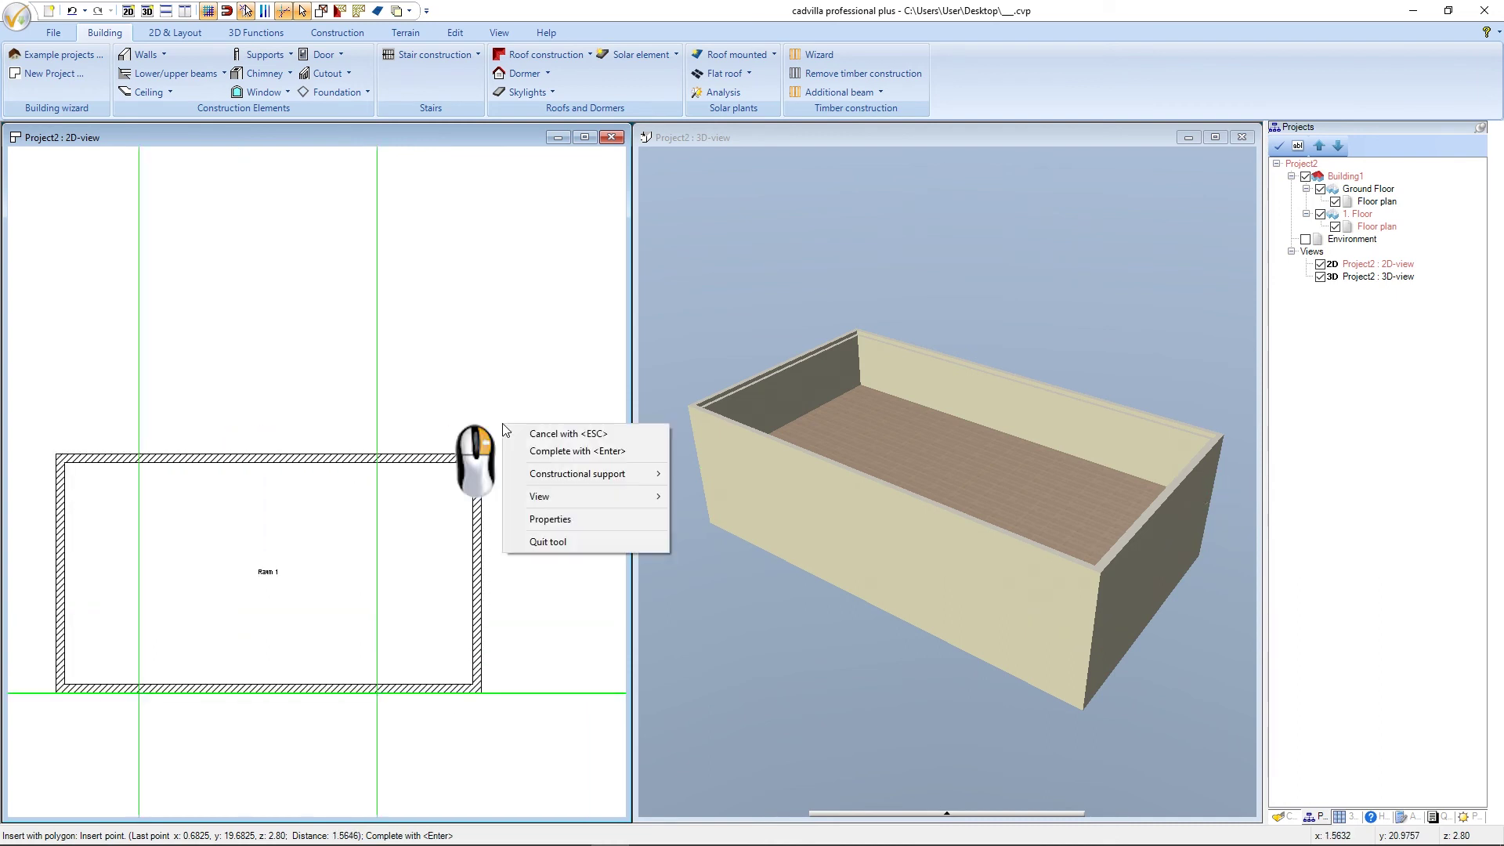
Finish the roof outline and show an enlarged 3D roof preview beside the settings.
{"action": "left_click", "coordinate": [553, 456]}
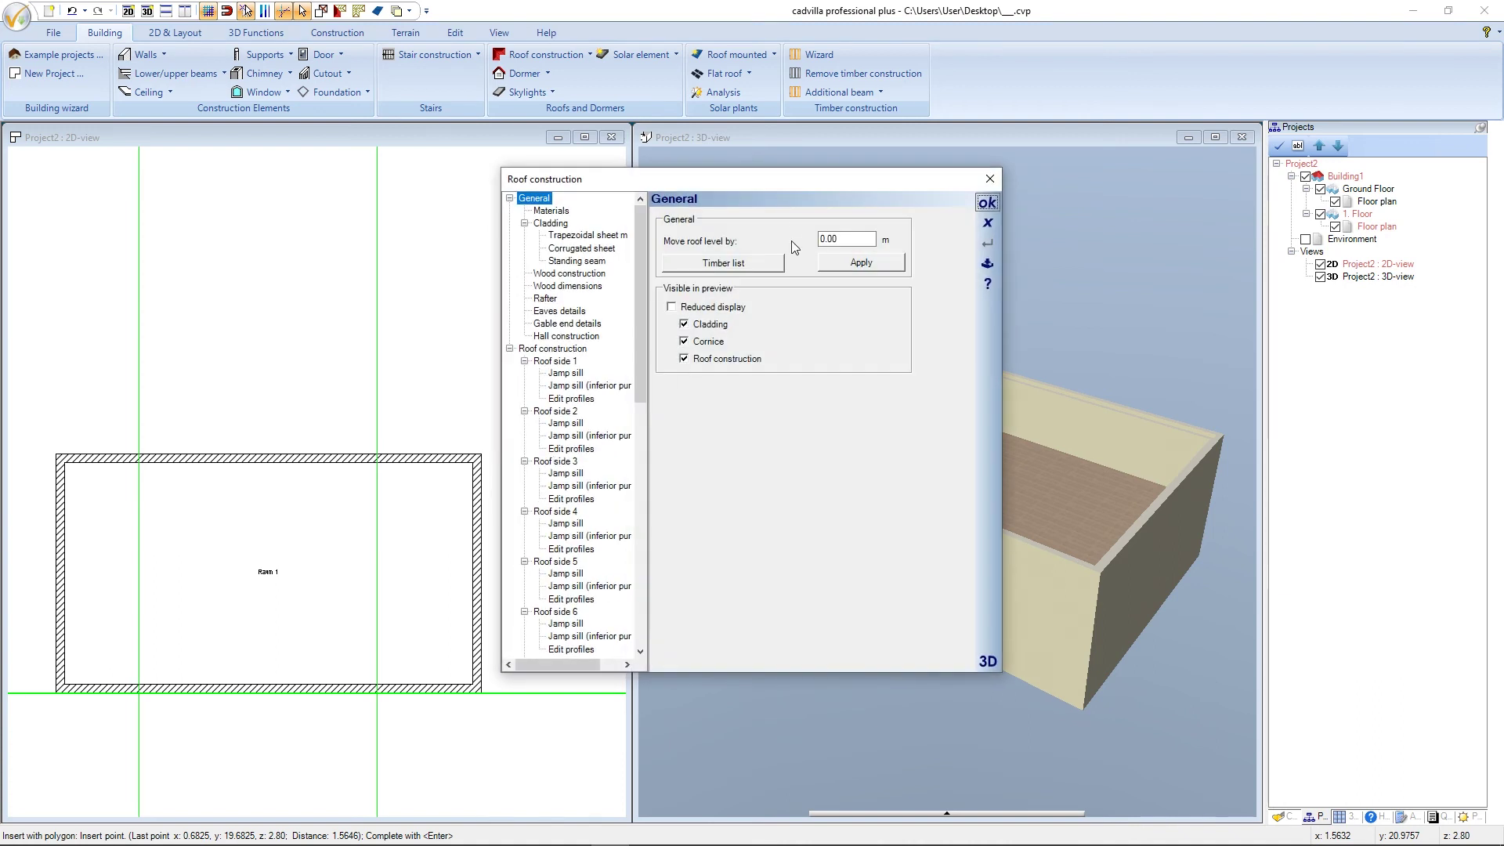
{"action": "left_click_drag", "start_coordinate": [801, 182], "coordinate": [442, 187]}
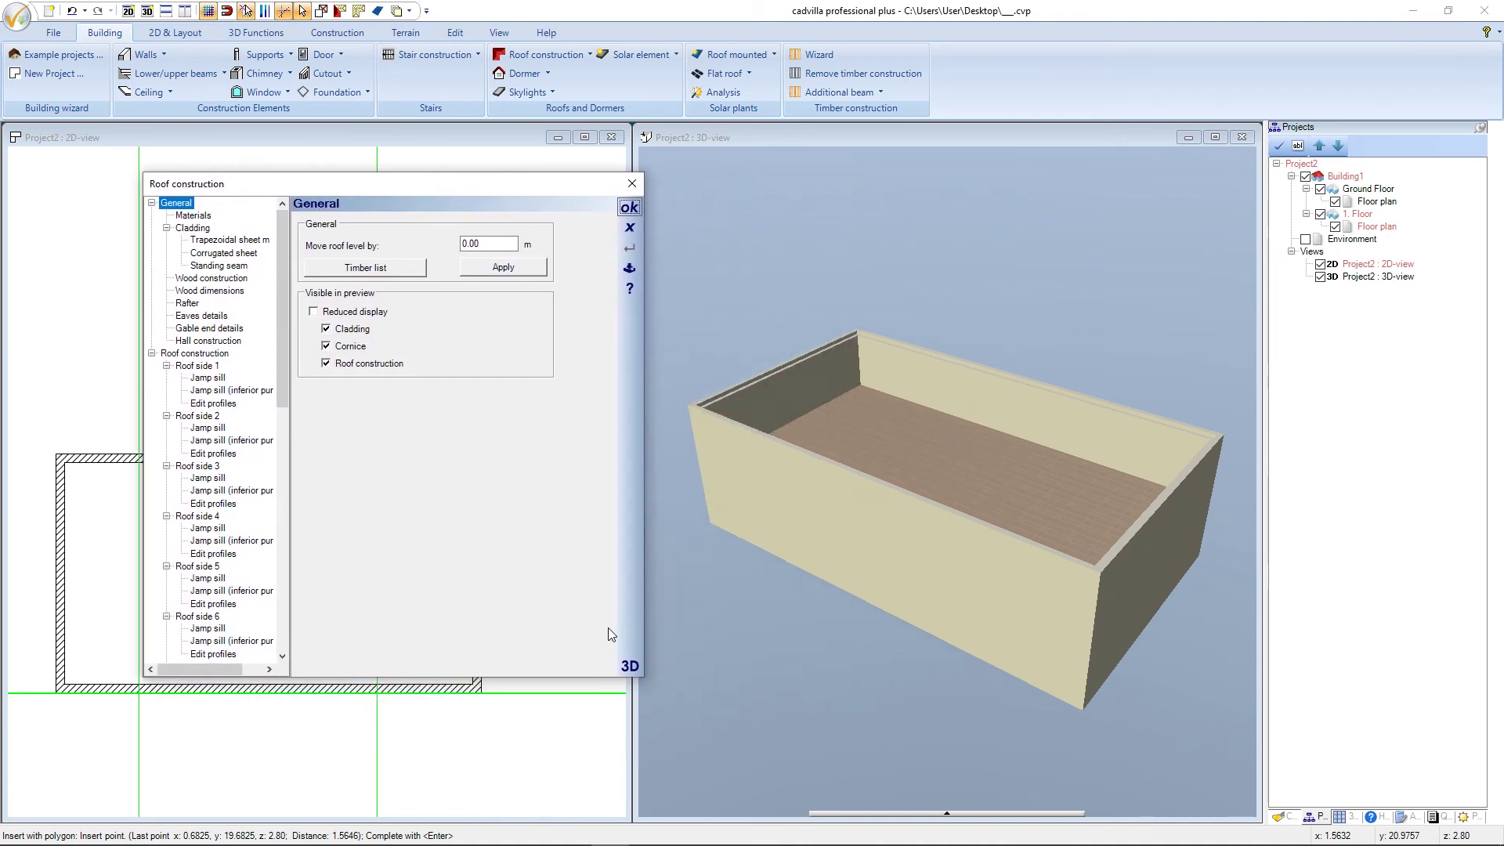
{"action": "left_click", "coordinate": [629, 667]}
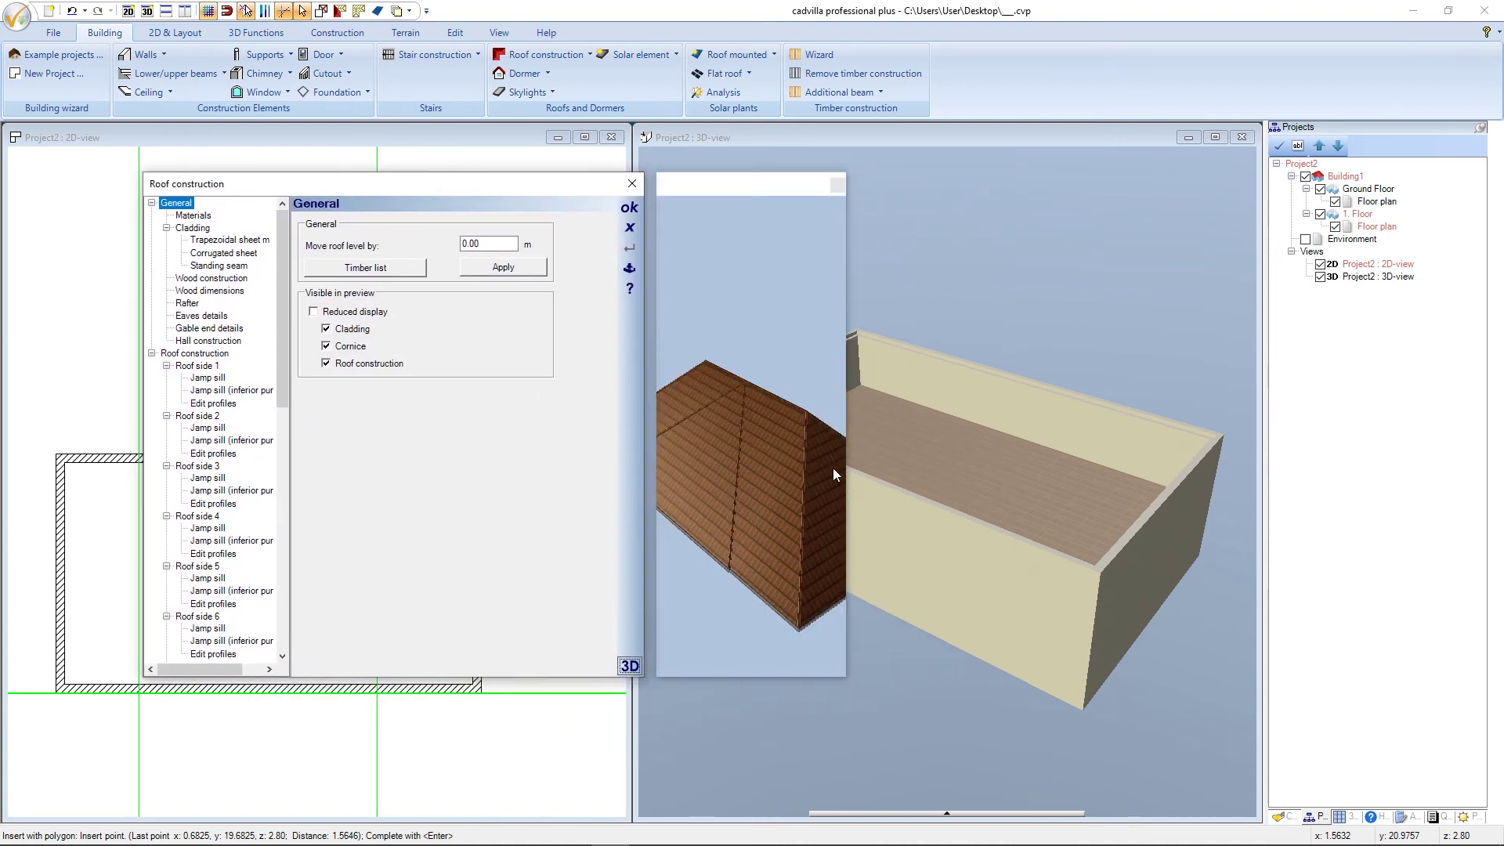
{"action": "left_click_drag", "start_coordinate": [844, 401], "coordinate": [1128, 407]}
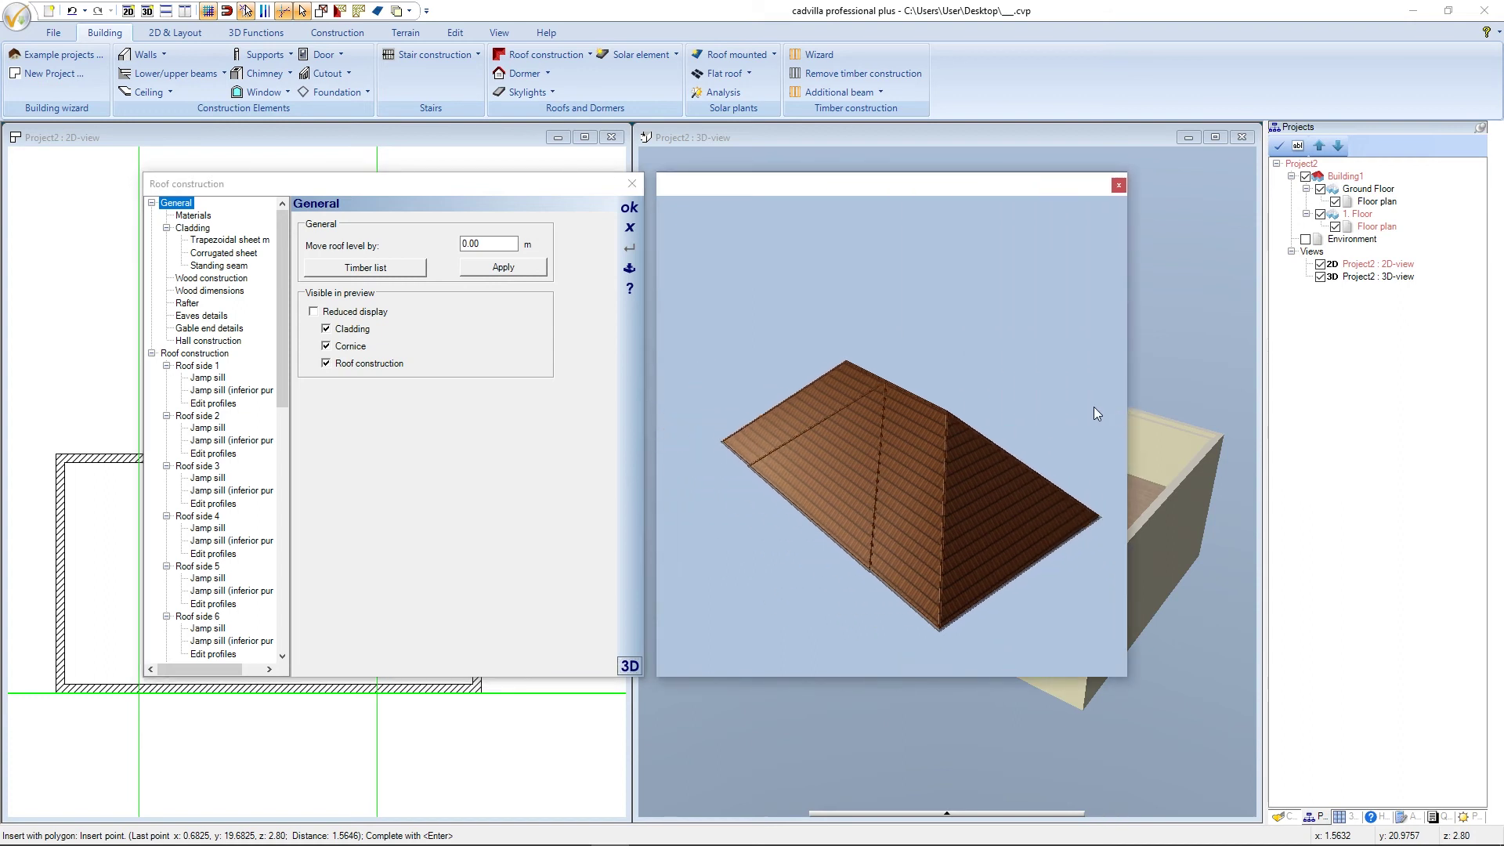
Set the profile of roof sides 7, 4 and 1 to Gable.
{"action": "left_click", "coordinate": [1007, 492]}
{"action": "left_click", "coordinate": [443, 239]}
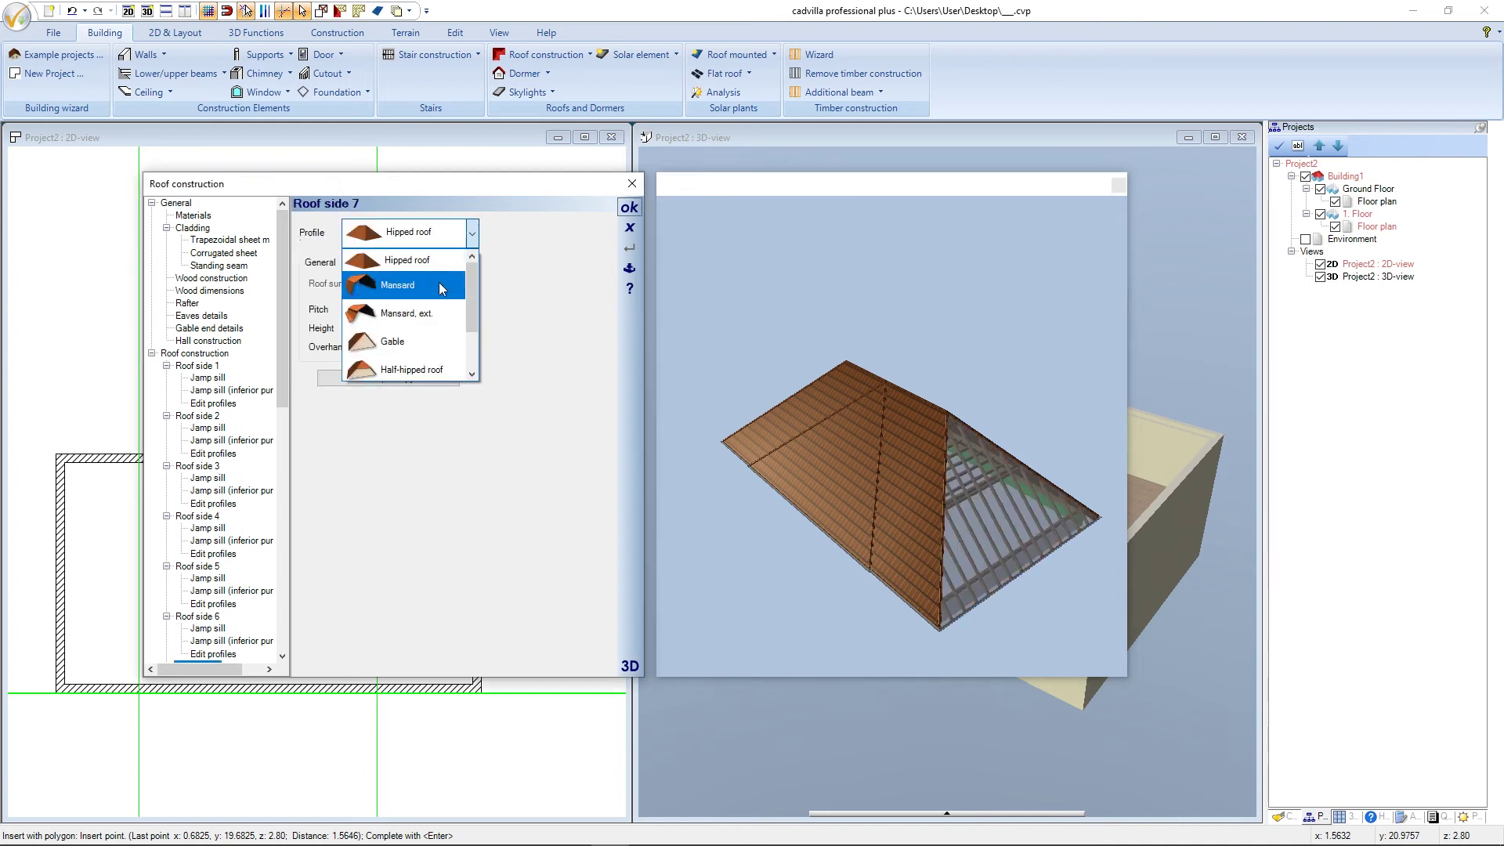
{"action": "left_click", "coordinate": [425, 339]}
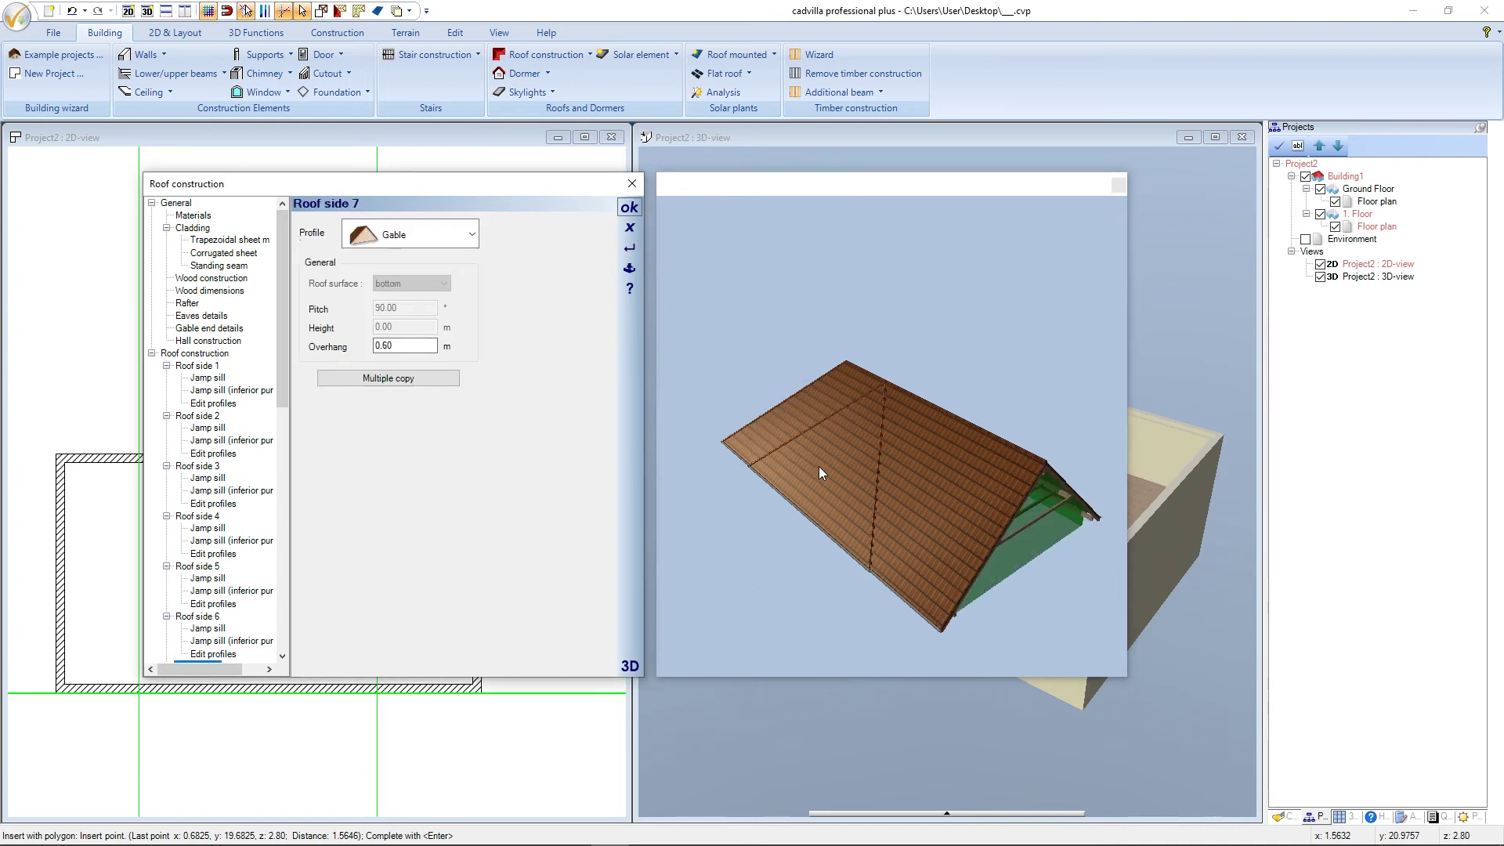
{"action": "left_click", "coordinate": [820, 468]}
{"action": "left_click", "coordinate": [436, 239]}
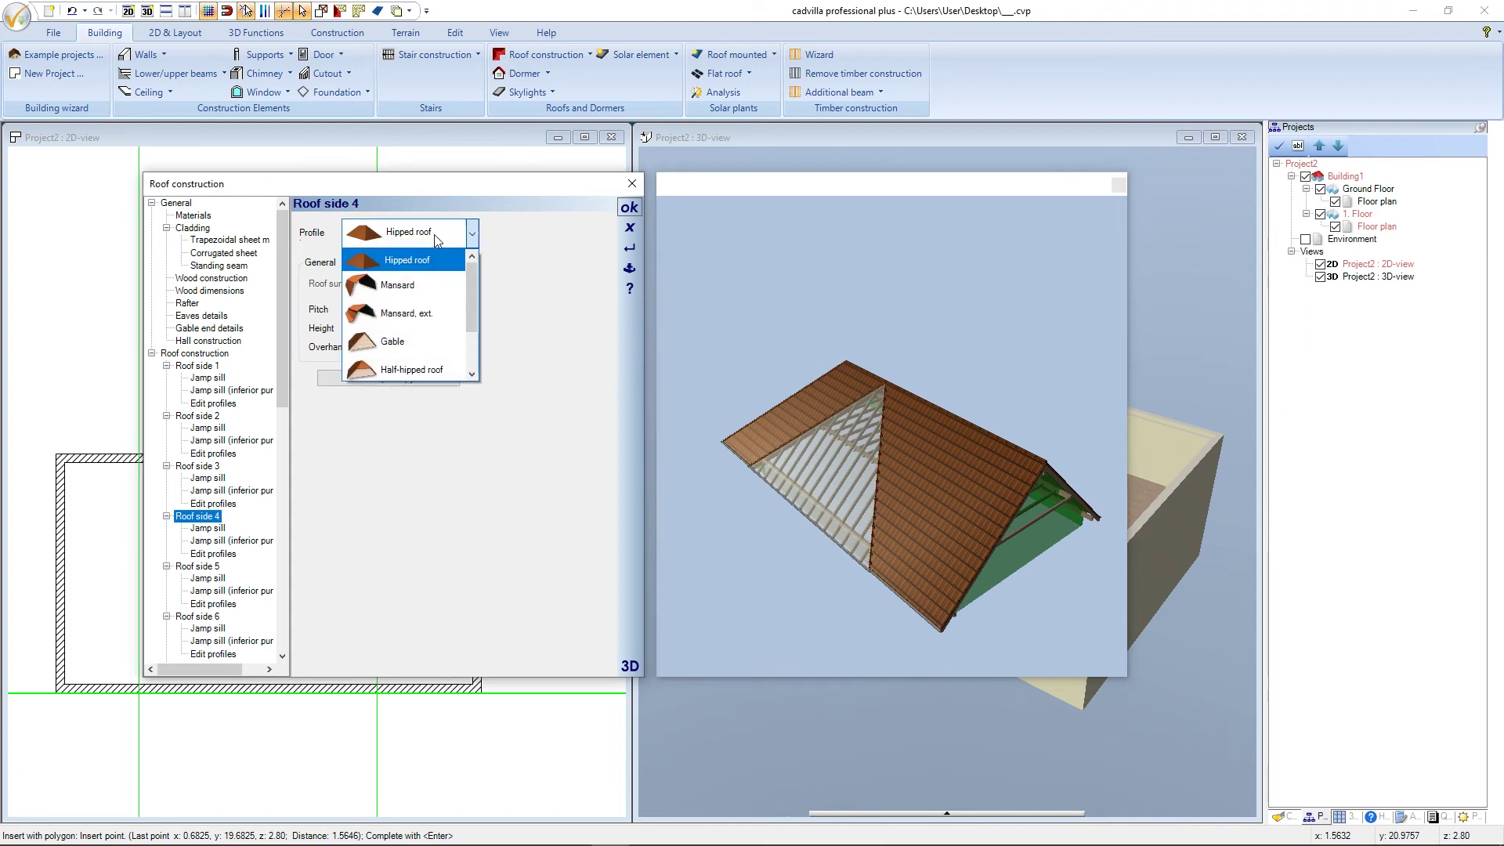
{"action": "left_click", "coordinate": [416, 342]}
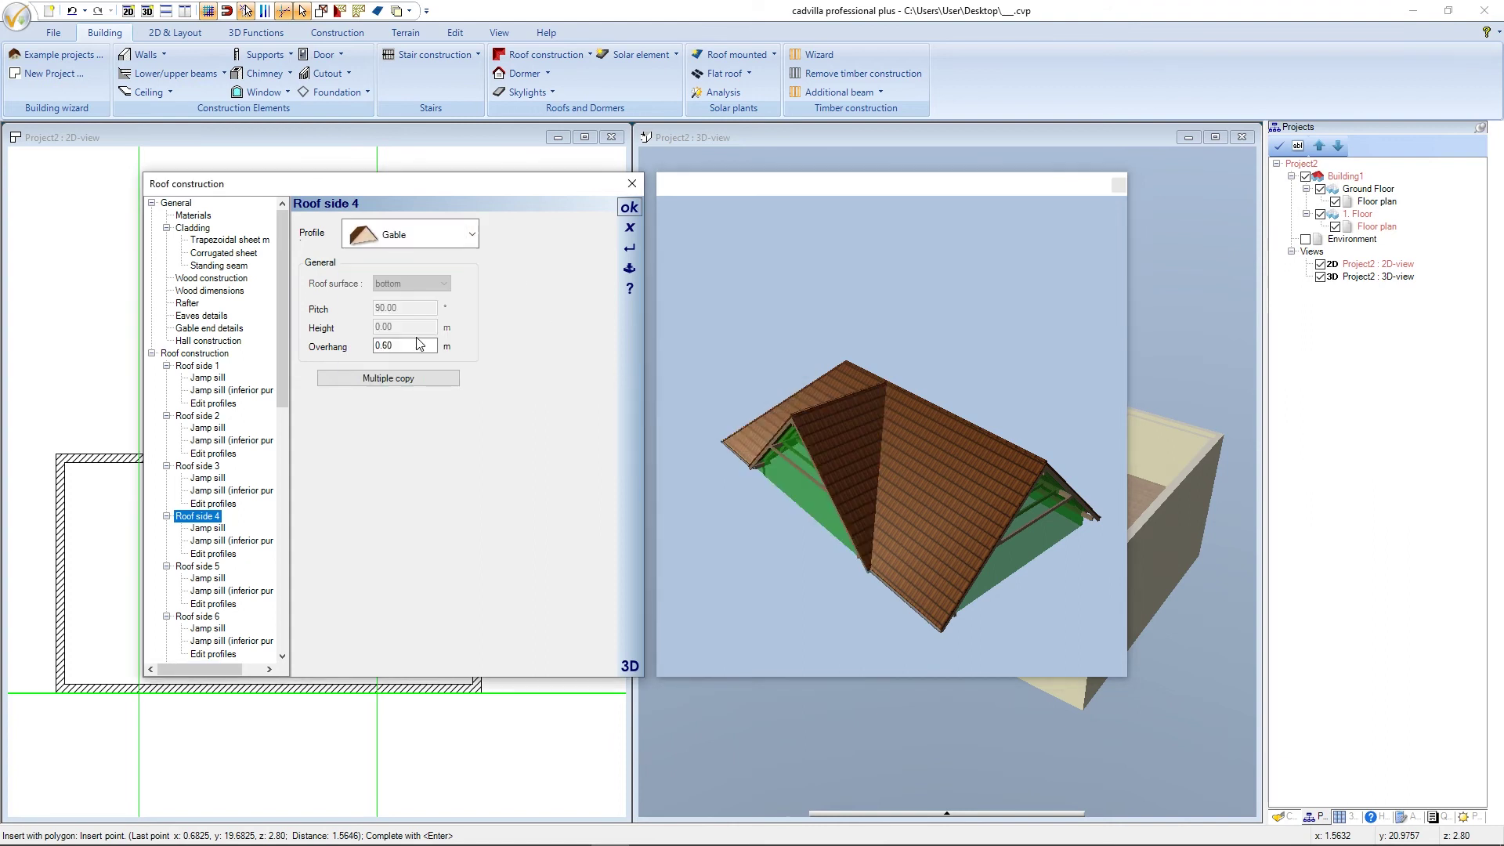
{"action": "left_click", "coordinate": [793, 444]}
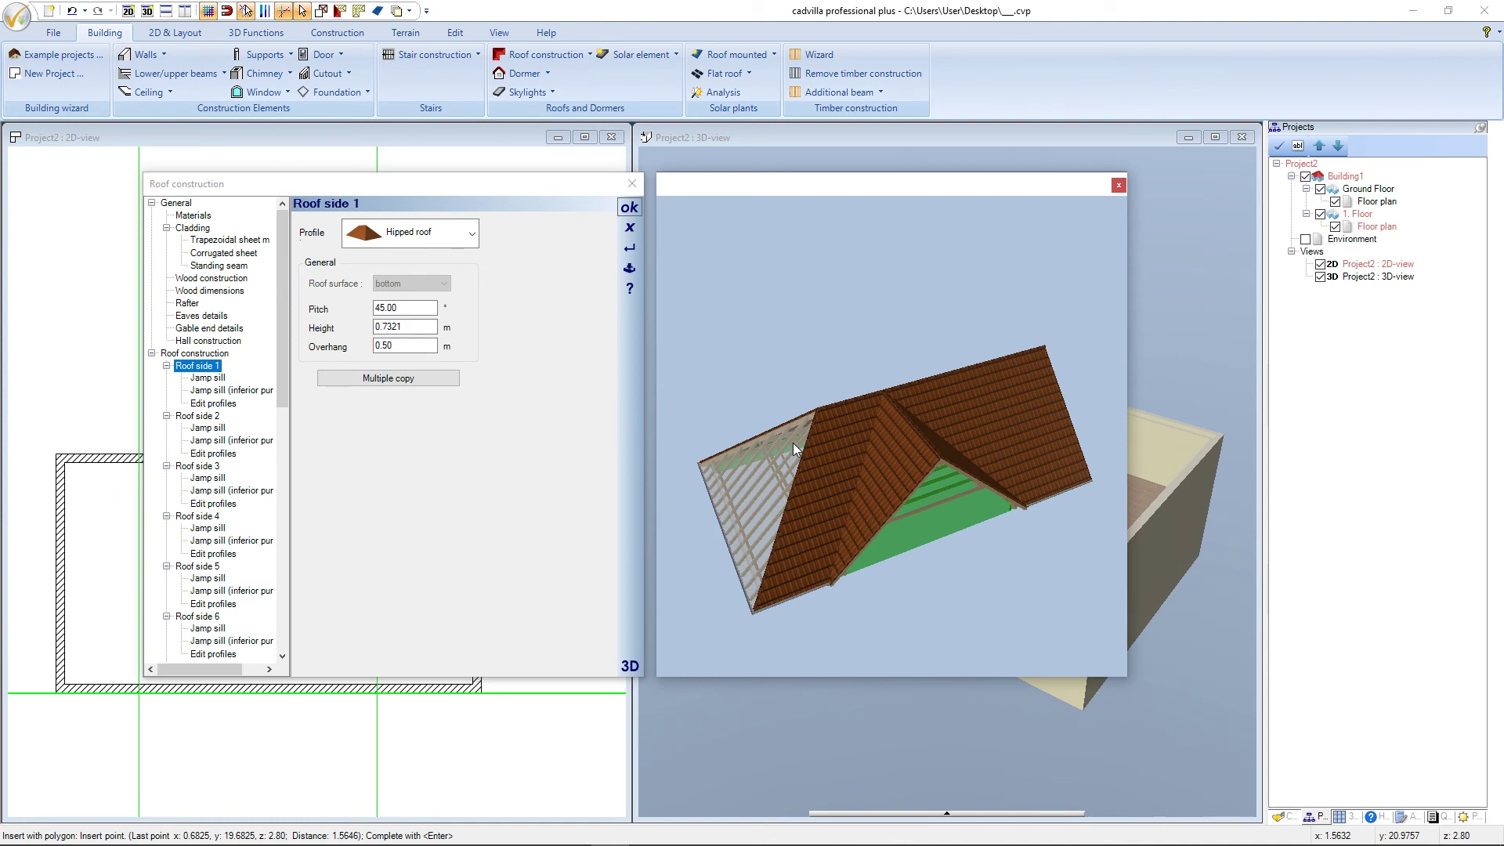
{"action": "left_click", "coordinate": [454, 235]}
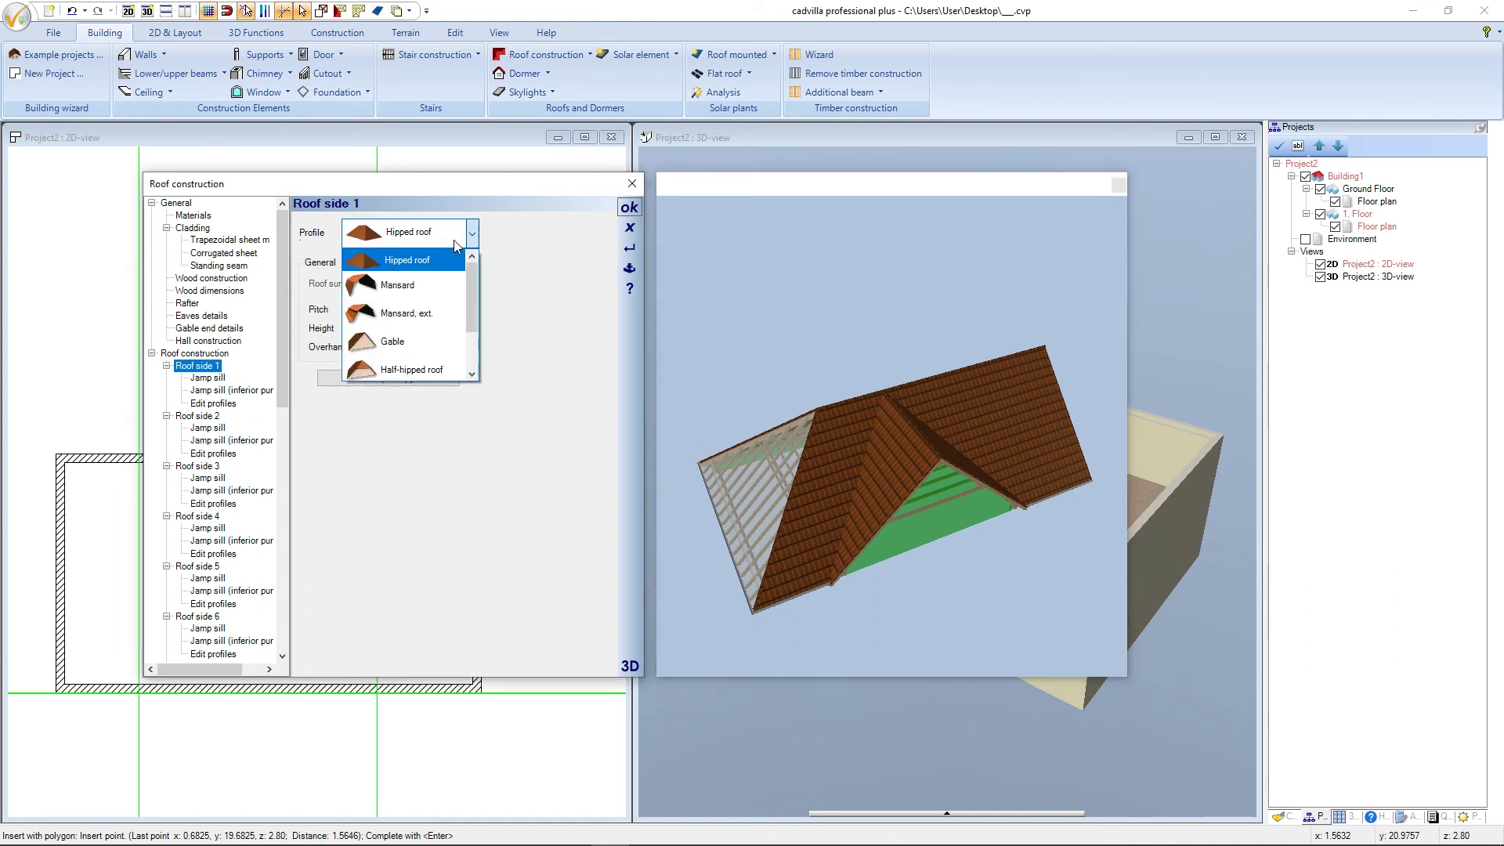
{"action": "left_click", "coordinate": [433, 337]}
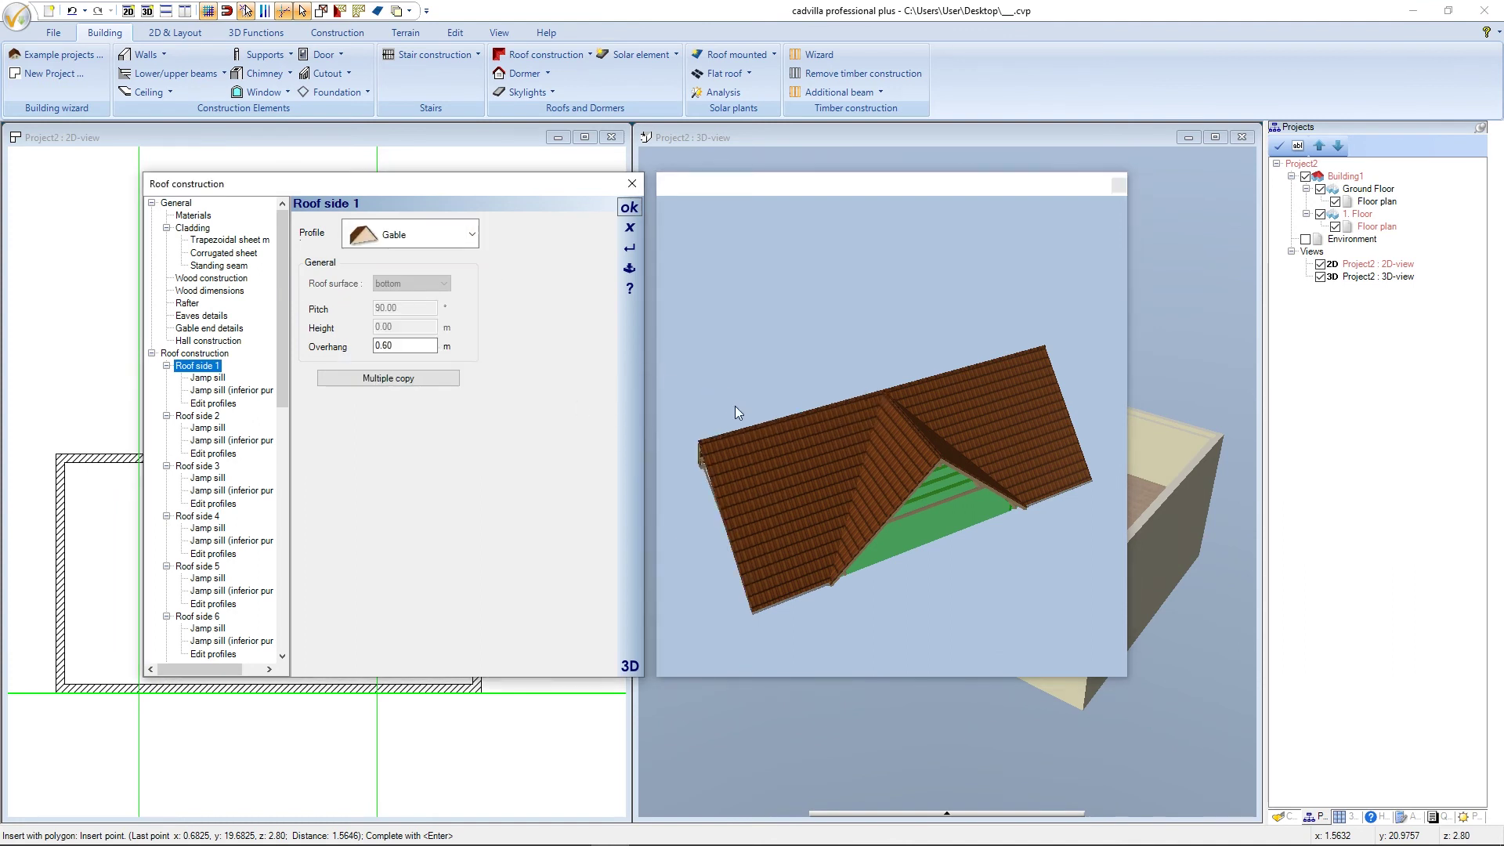
Turn the preview to a level side view and apply the roof settings.
{"action": "left_click", "coordinate": [853, 407]}
{"action": "left_click_drag", "start_coordinate": [854, 407], "coordinate": [689, 392]}
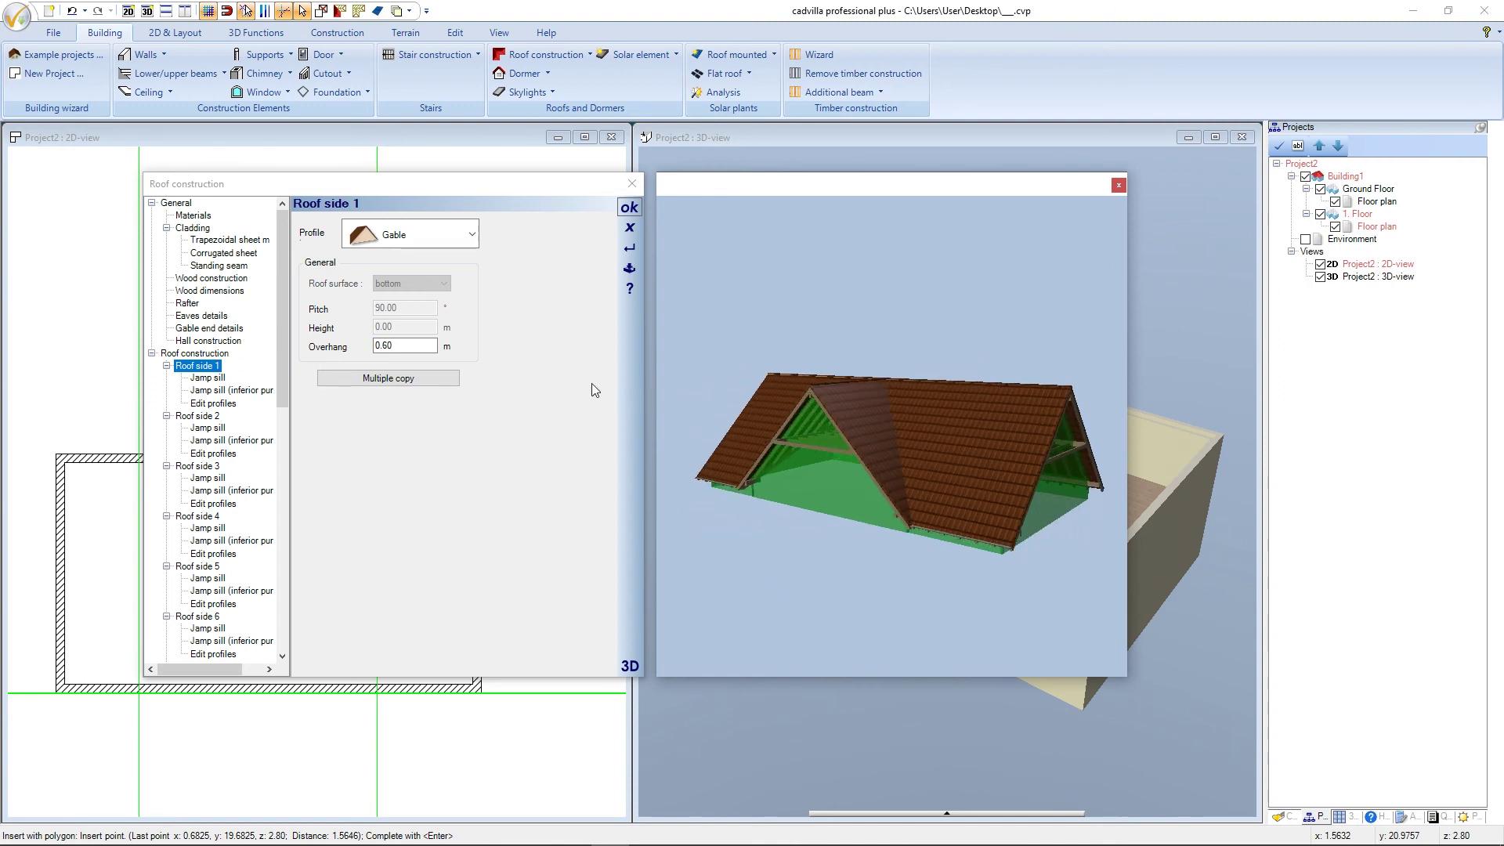
{"action": "left_click", "coordinate": [629, 207]}
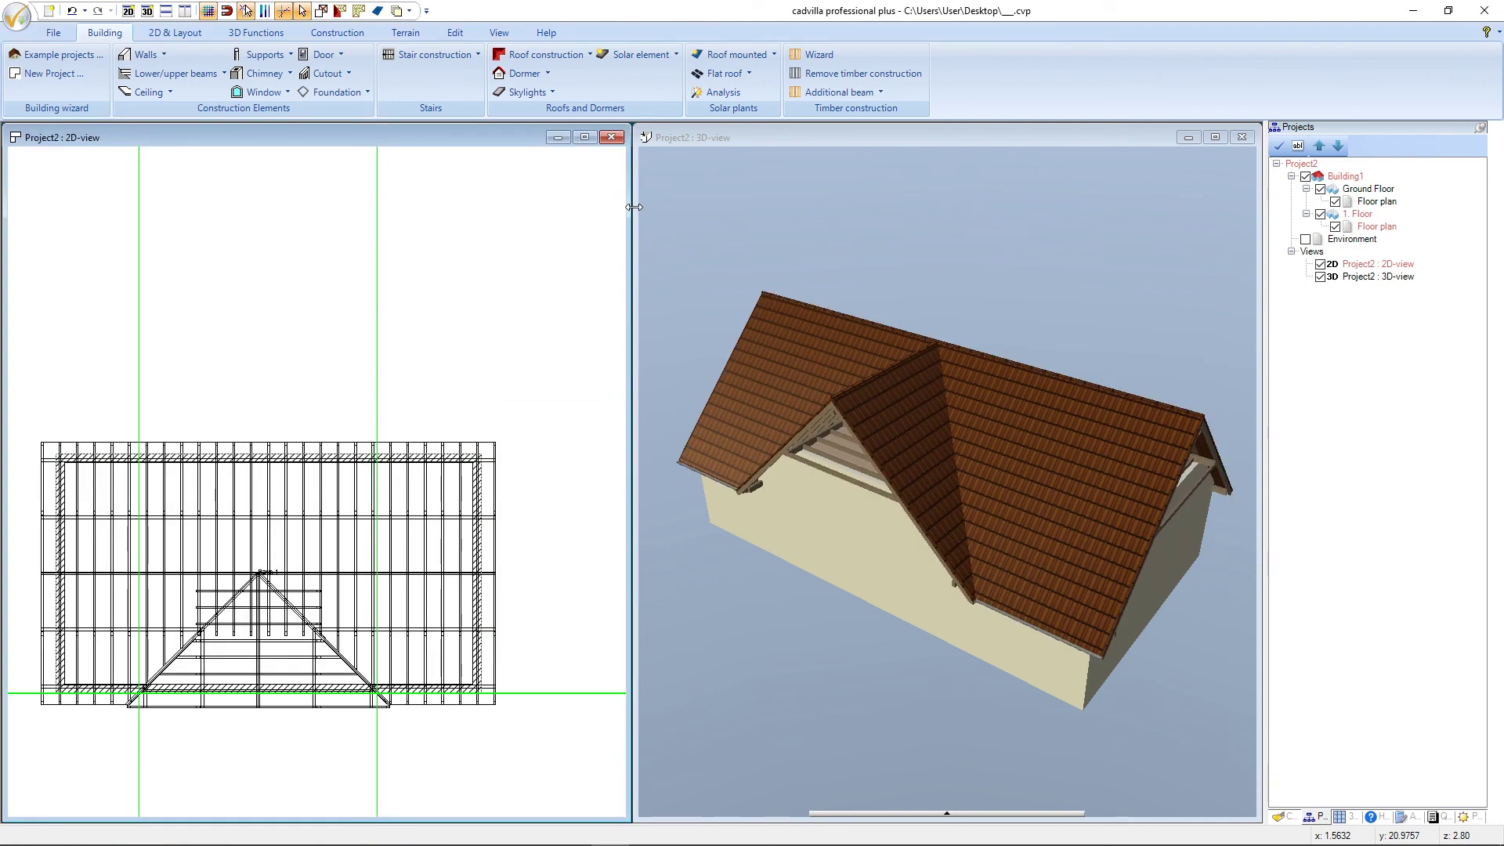
Zoom and orbit the 3D view around the eave junction, then zoom the plan onto the eave corner.
{"action": "left_click", "coordinate": [1062, 446]}
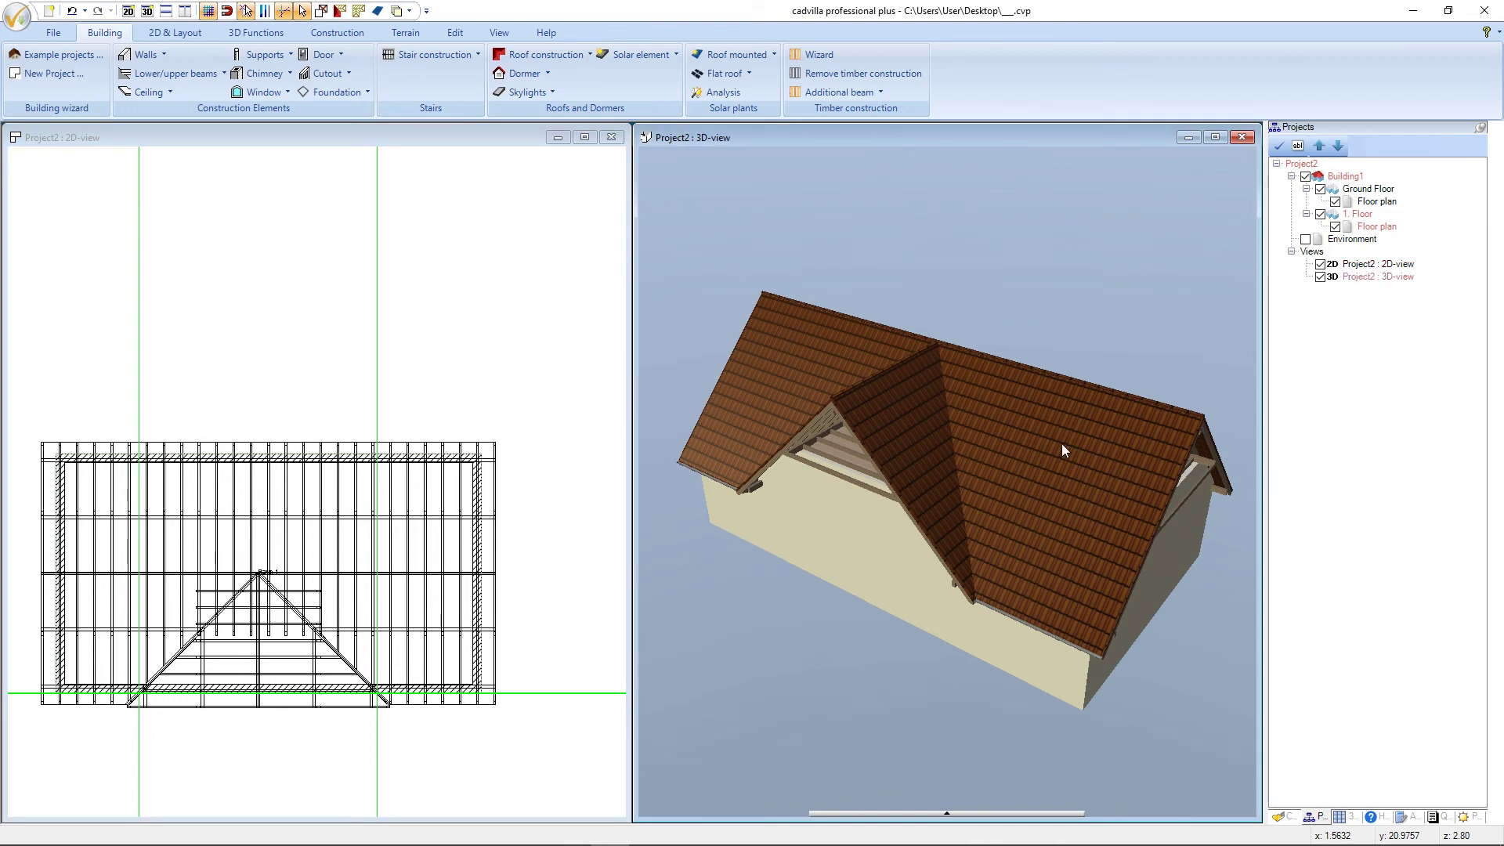
{"action": "scroll", "coordinate": [1047, 655], "scroll_direction": "up", "scroll_amount": 5}
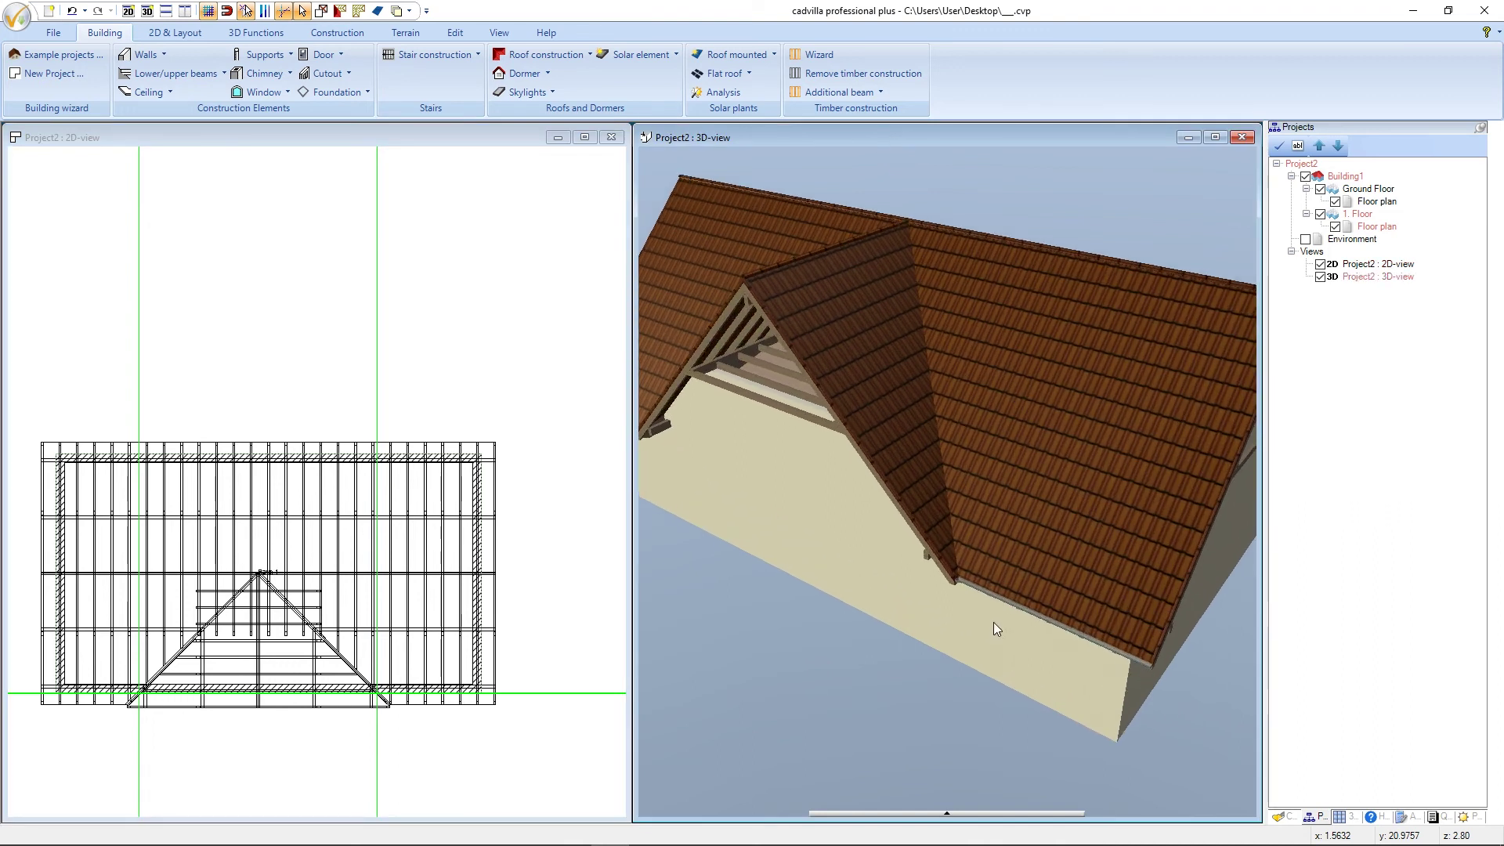
{"action": "scroll", "coordinate": [978, 608], "scroll_direction": "up", "scroll_amount": 3}
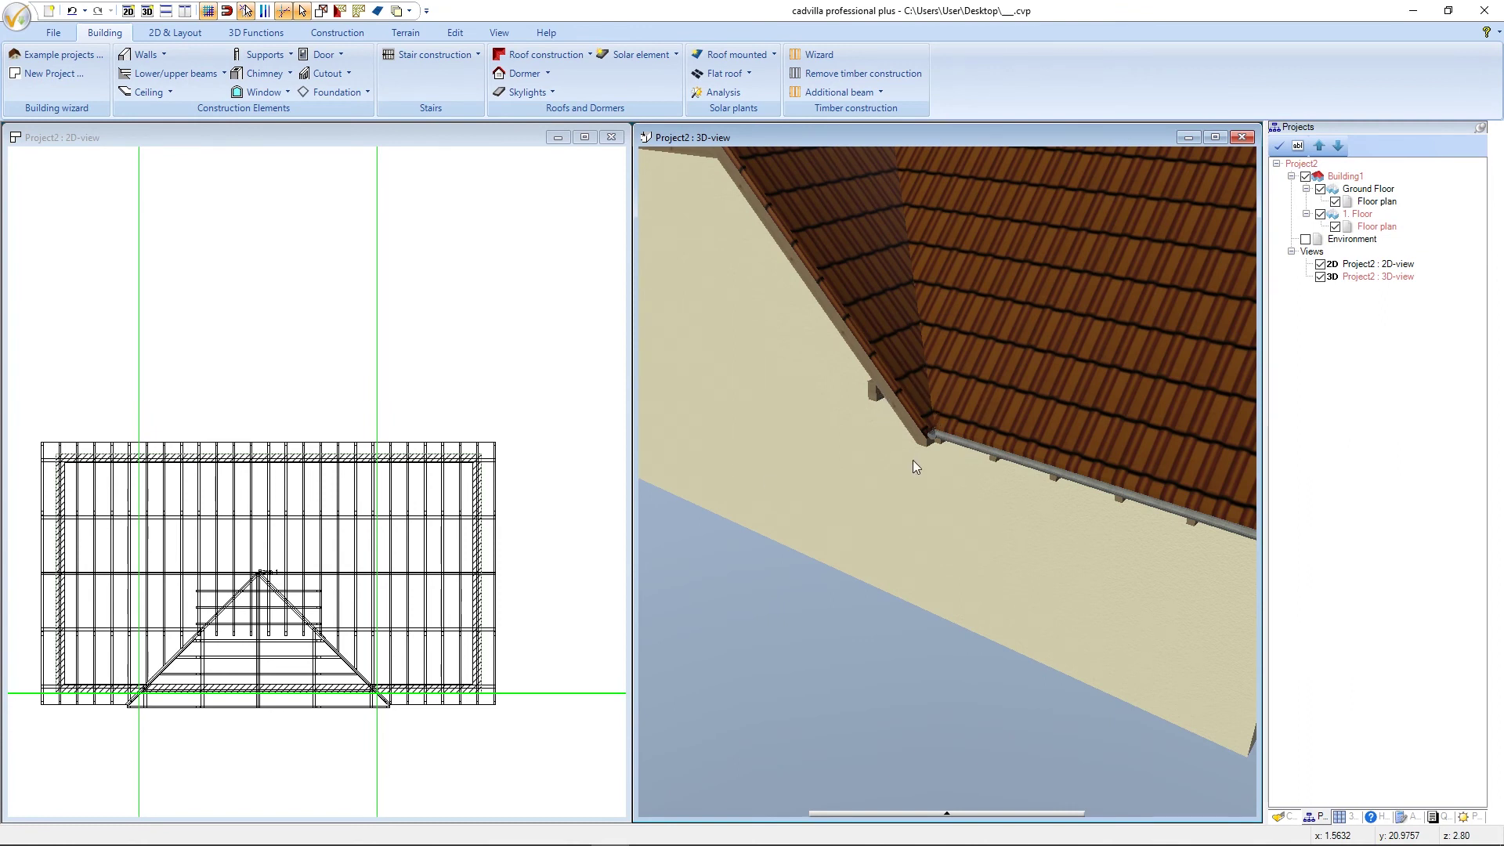
{"action": "scroll", "coordinate": [913, 461], "scroll_direction": "down", "scroll_amount": 8}
{"action": "left_click_drag", "start_coordinate": [913, 459], "coordinate": [710, 592]}
{"action": "left_click", "coordinate": [421, 145]}
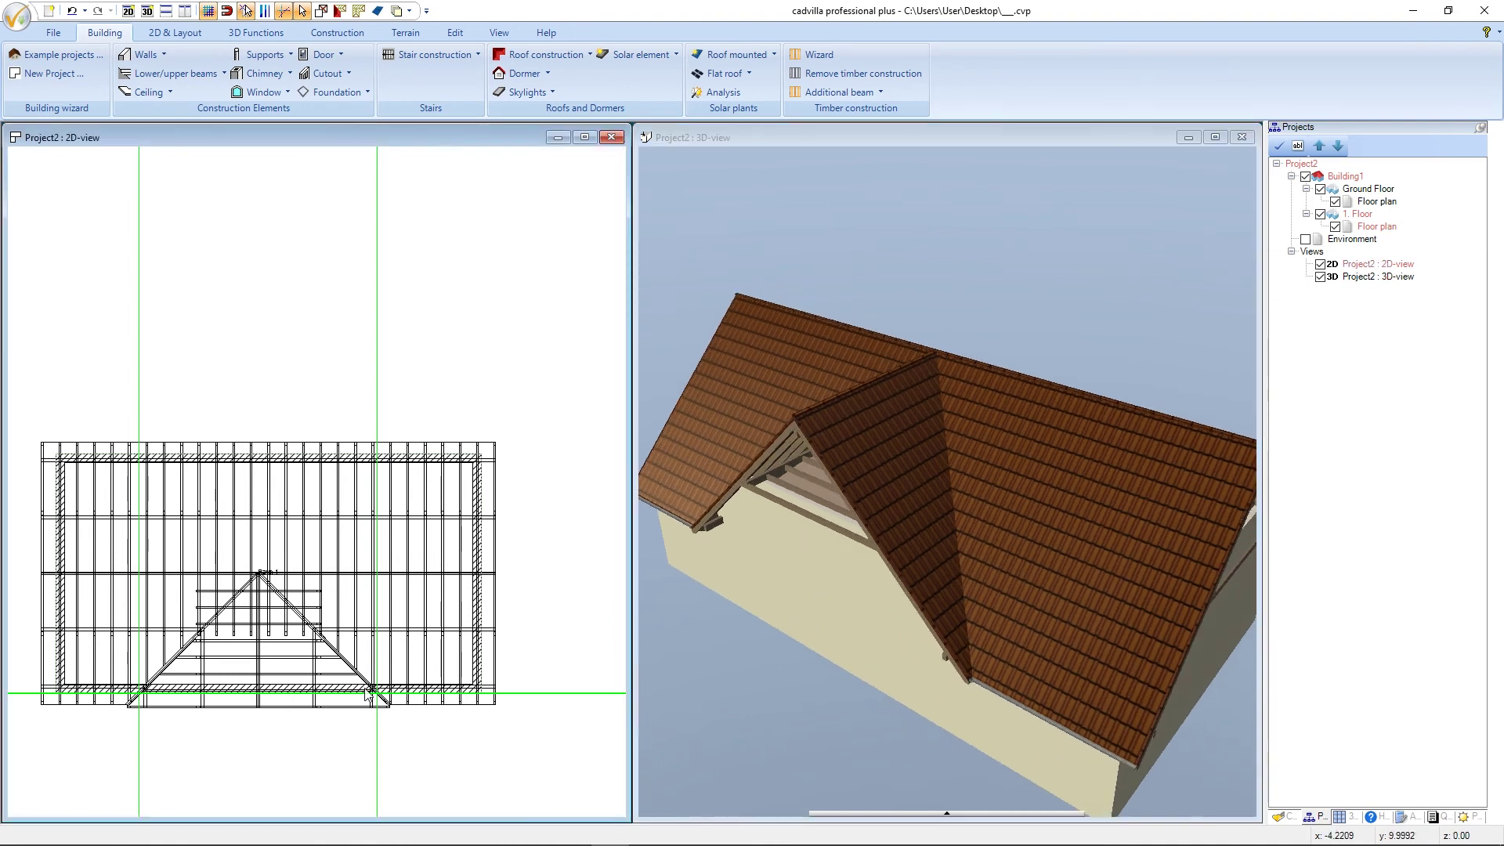
{"action": "scroll", "coordinate": [392, 732], "scroll_direction": "up", "scroll_amount": 5}
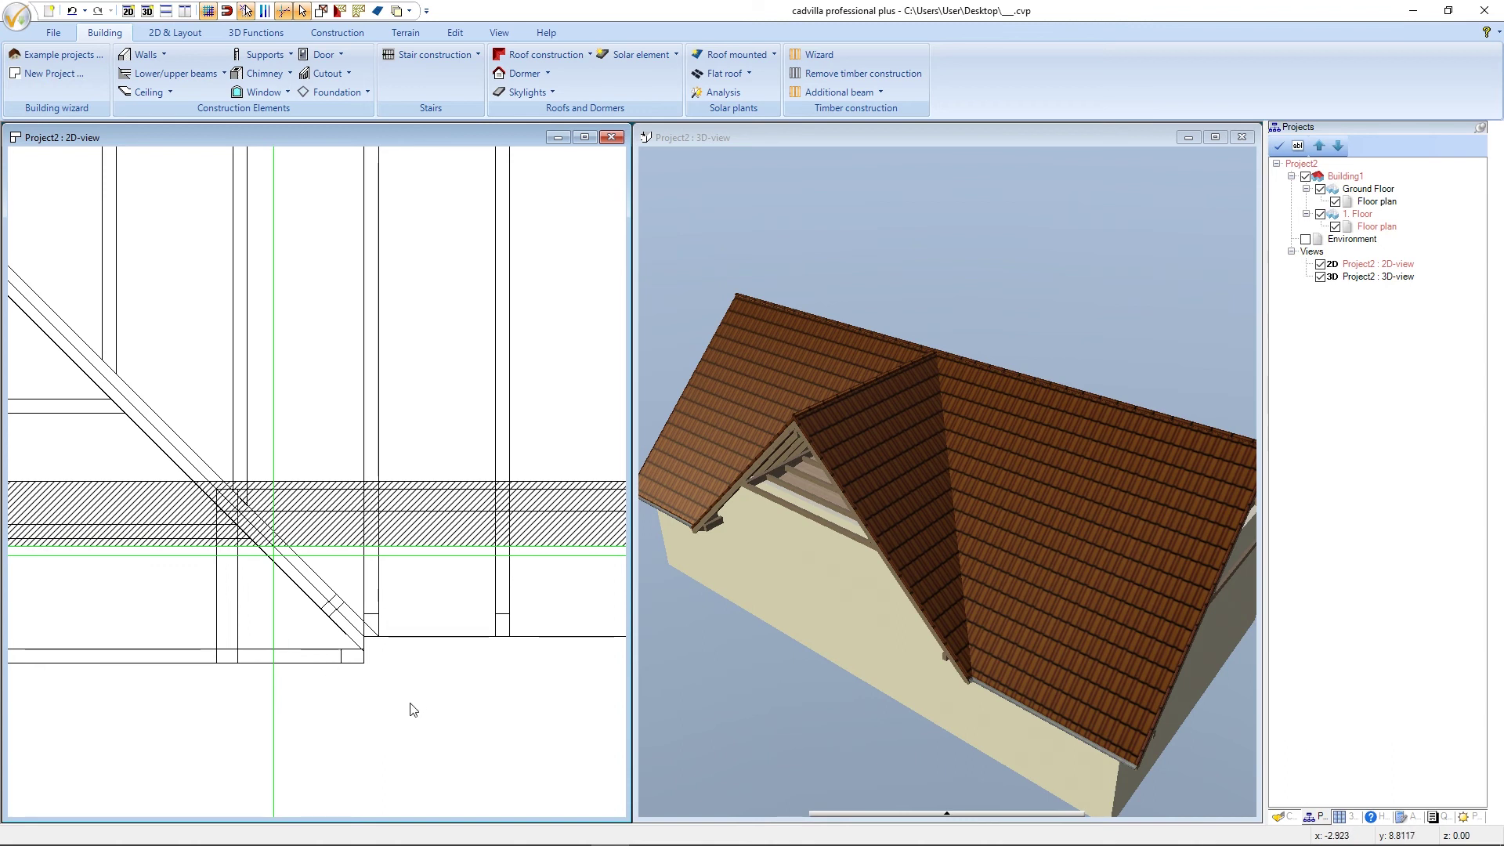
Measure the 0.15 m offset between the two eave corners, then zoom the plan back out.
{"action": "key", "text": "d"}
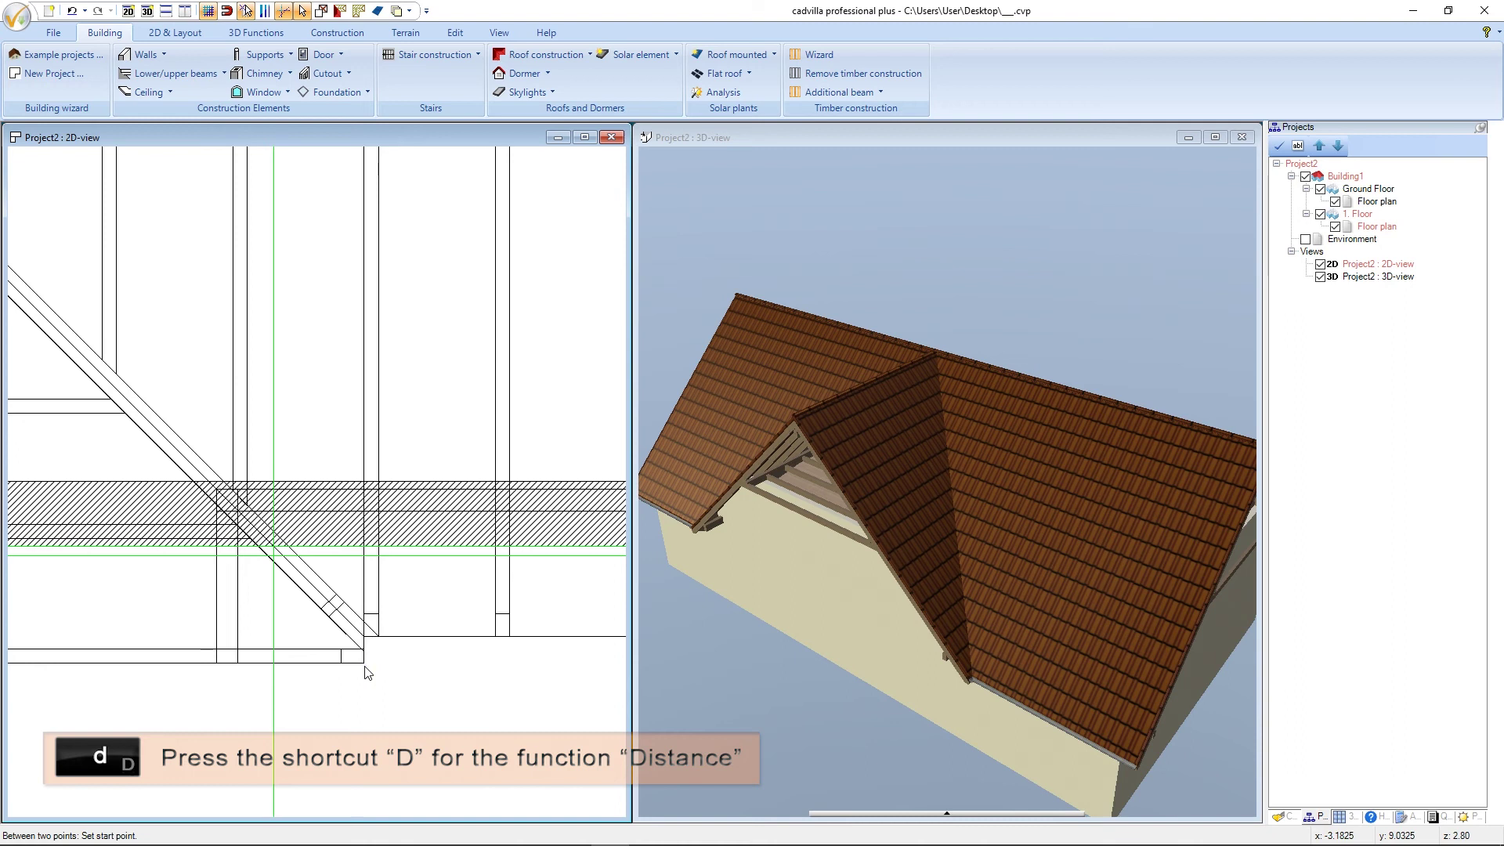
{"action": "left_click", "coordinate": [364, 655]}
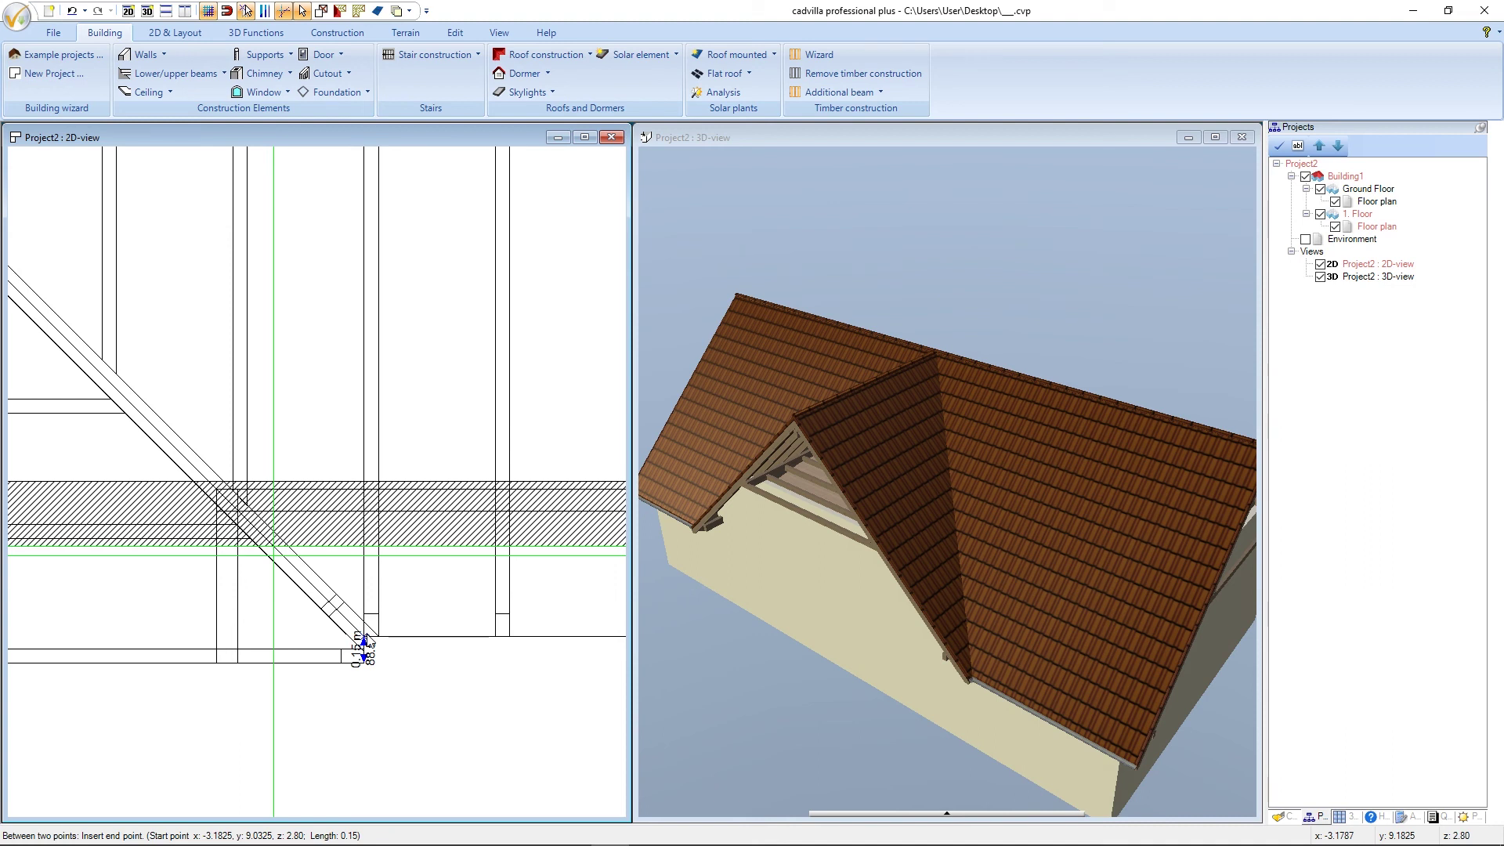
{"action": "left_click", "coordinate": [366, 641]}
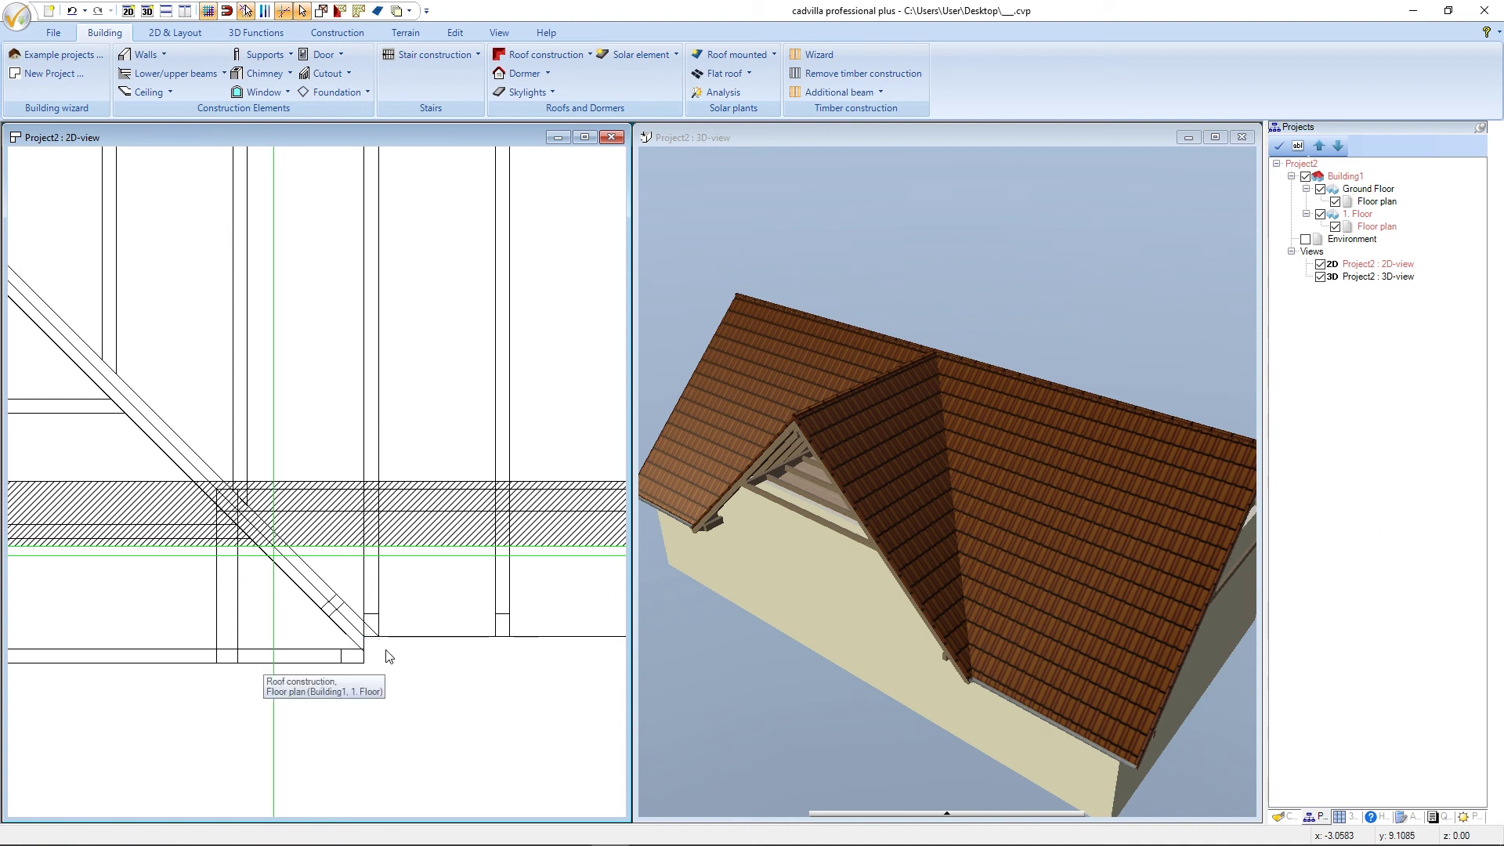
{"action": "scroll", "coordinate": [388, 652], "scroll_direction": "down", "scroll_amount": 5}
{"action": "scroll", "coordinate": [392, 650], "scroll_direction": "down", "scroll_amount": 1}
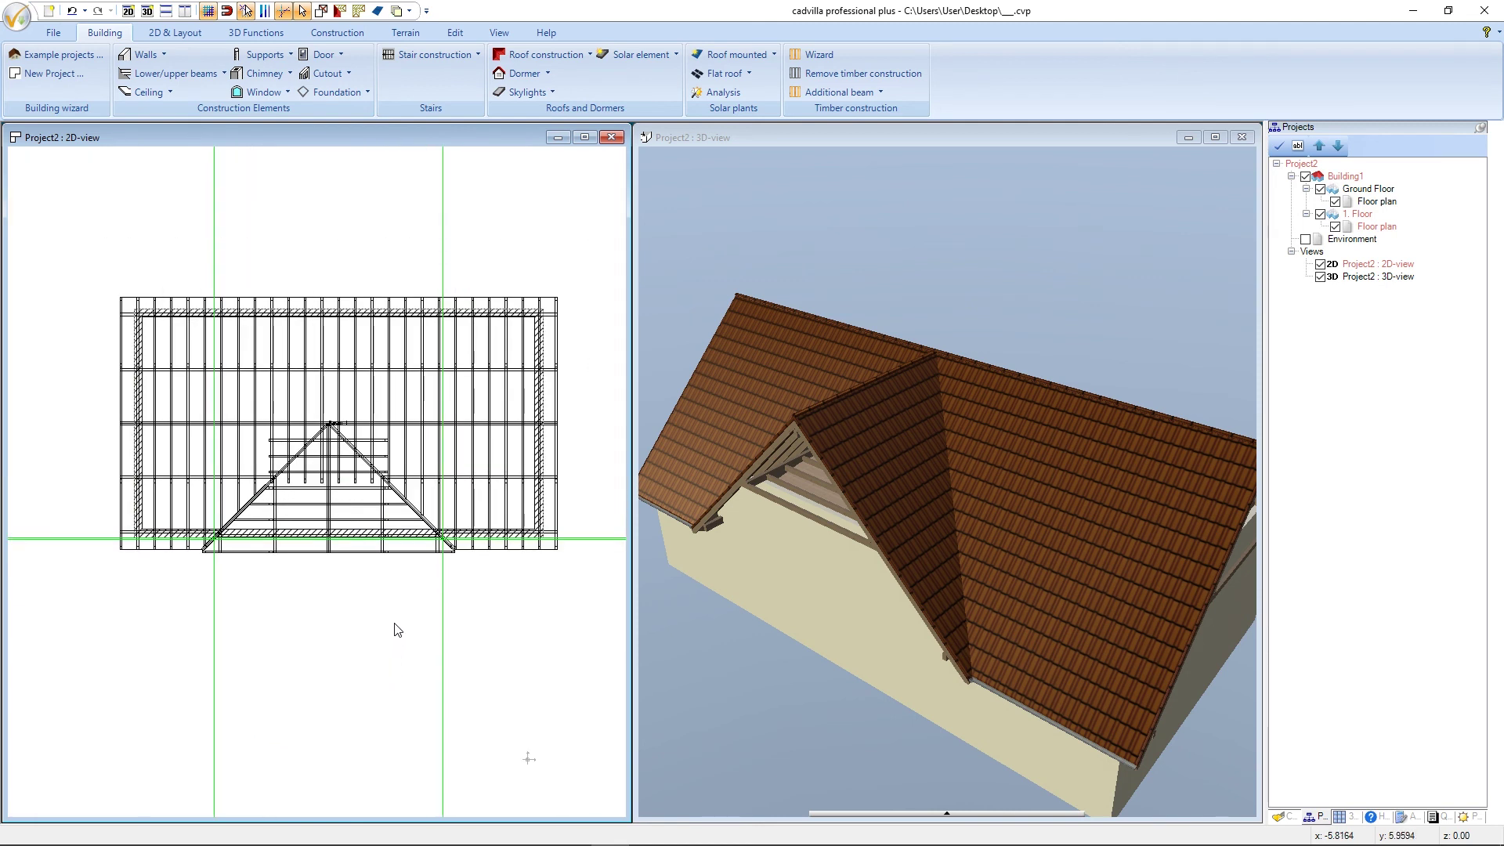
Open the selected roof's construction properties with an enlarged 3D preview.
{"action": "left_click", "coordinate": [852, 138]}
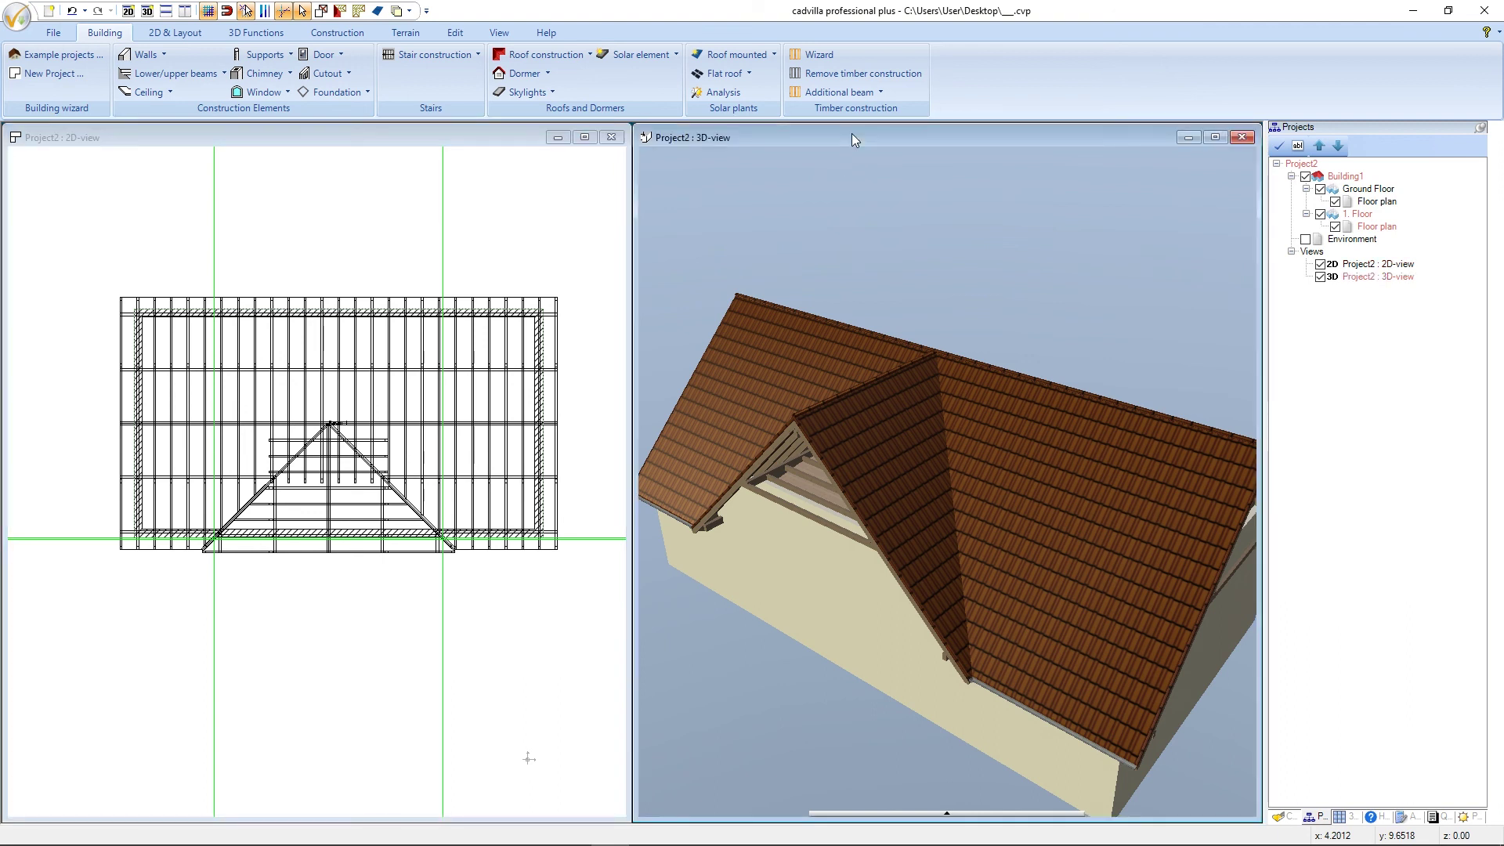
{"action": "left_click", "coordinate": [924, 415]}
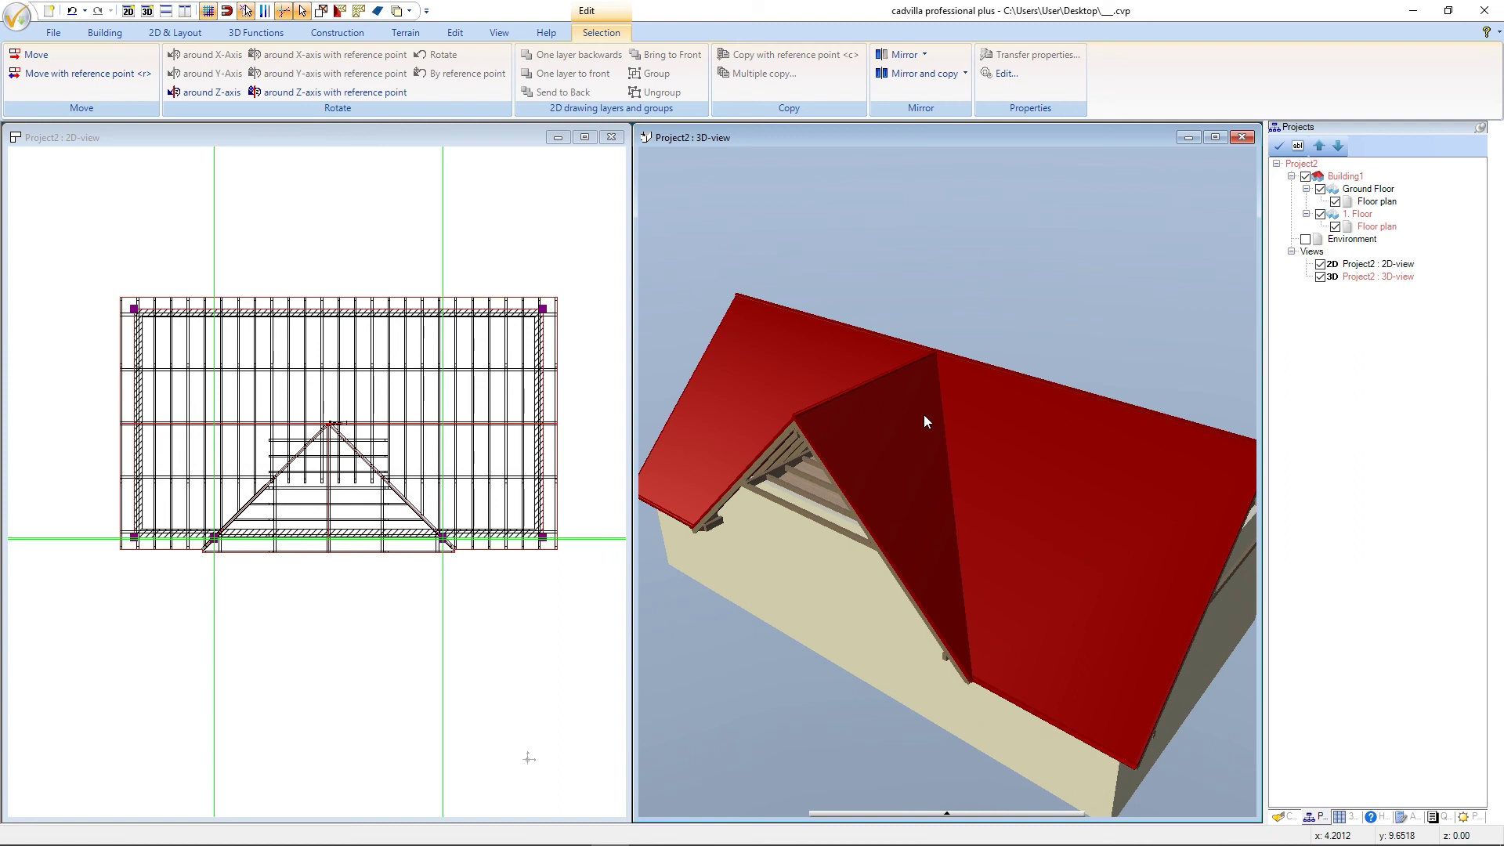
{"action": "right_click", "coordinate": [924, 415]}
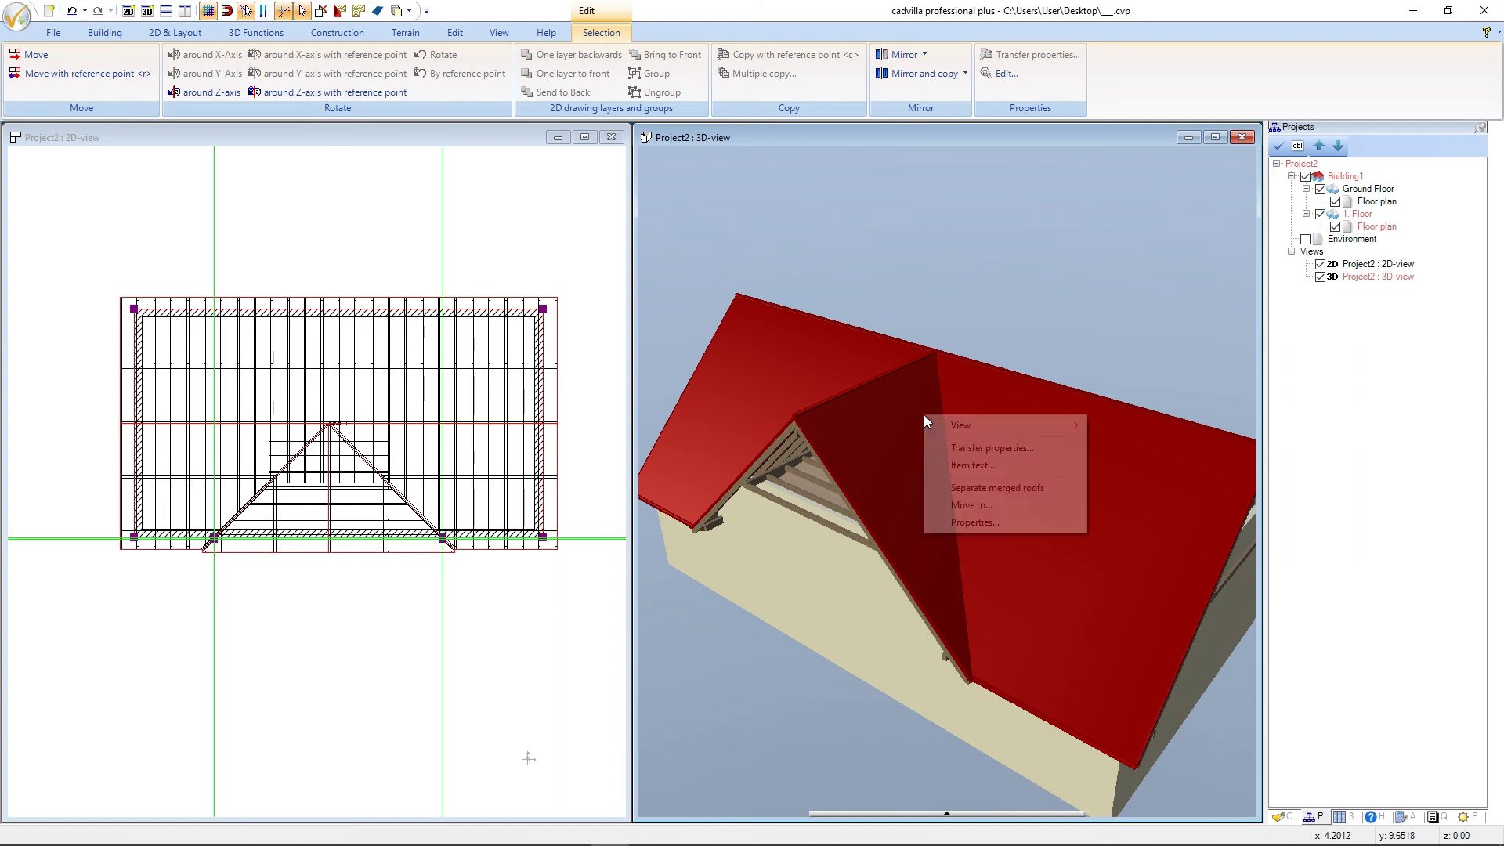
{"action": "left_click", "coordinate": [1054, 521]}
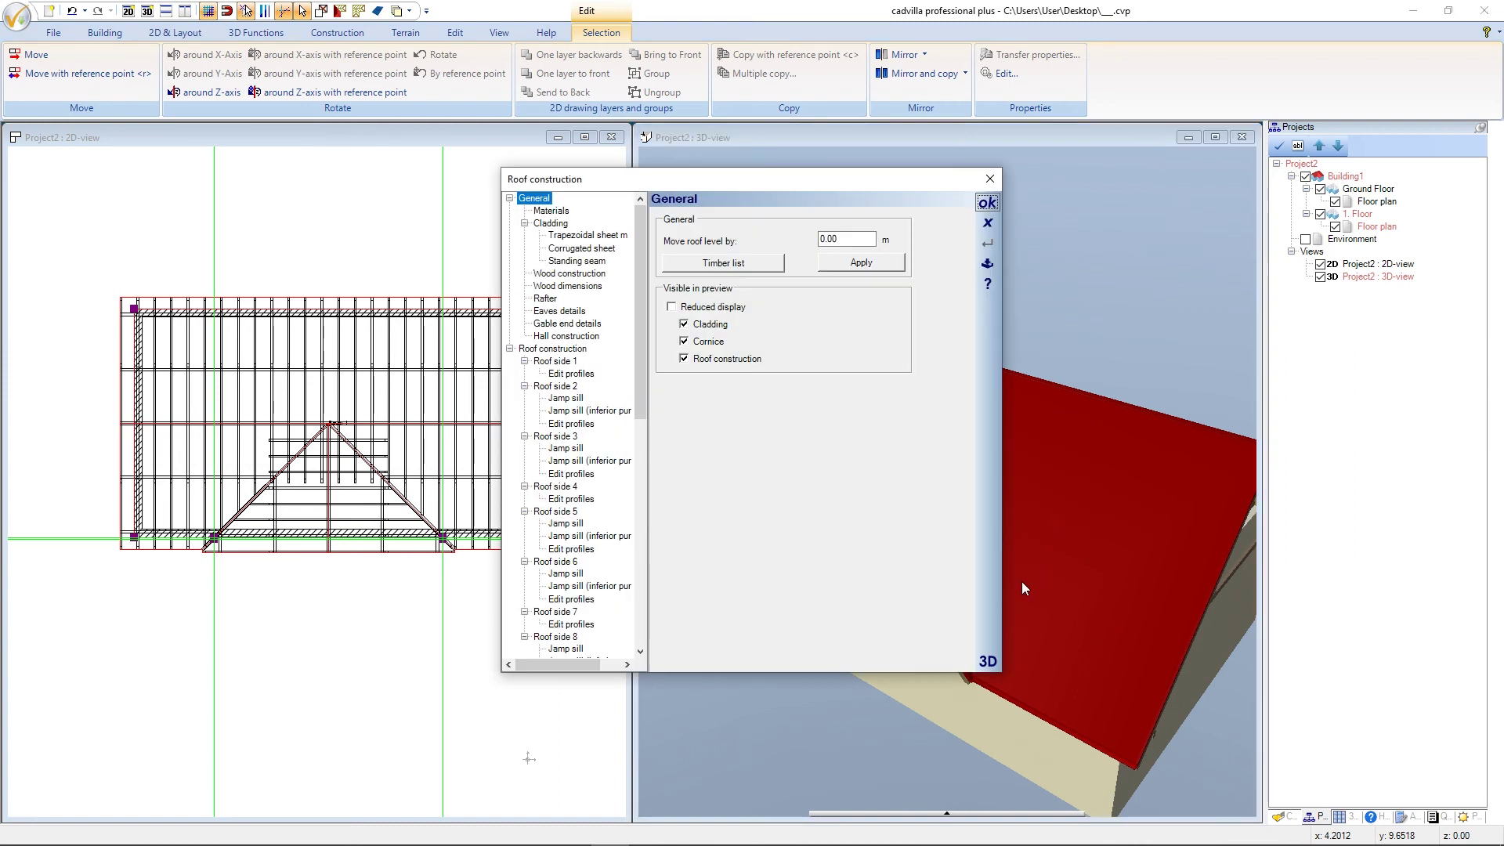
{"action": "left_click", "coordinate": [988, 660]}
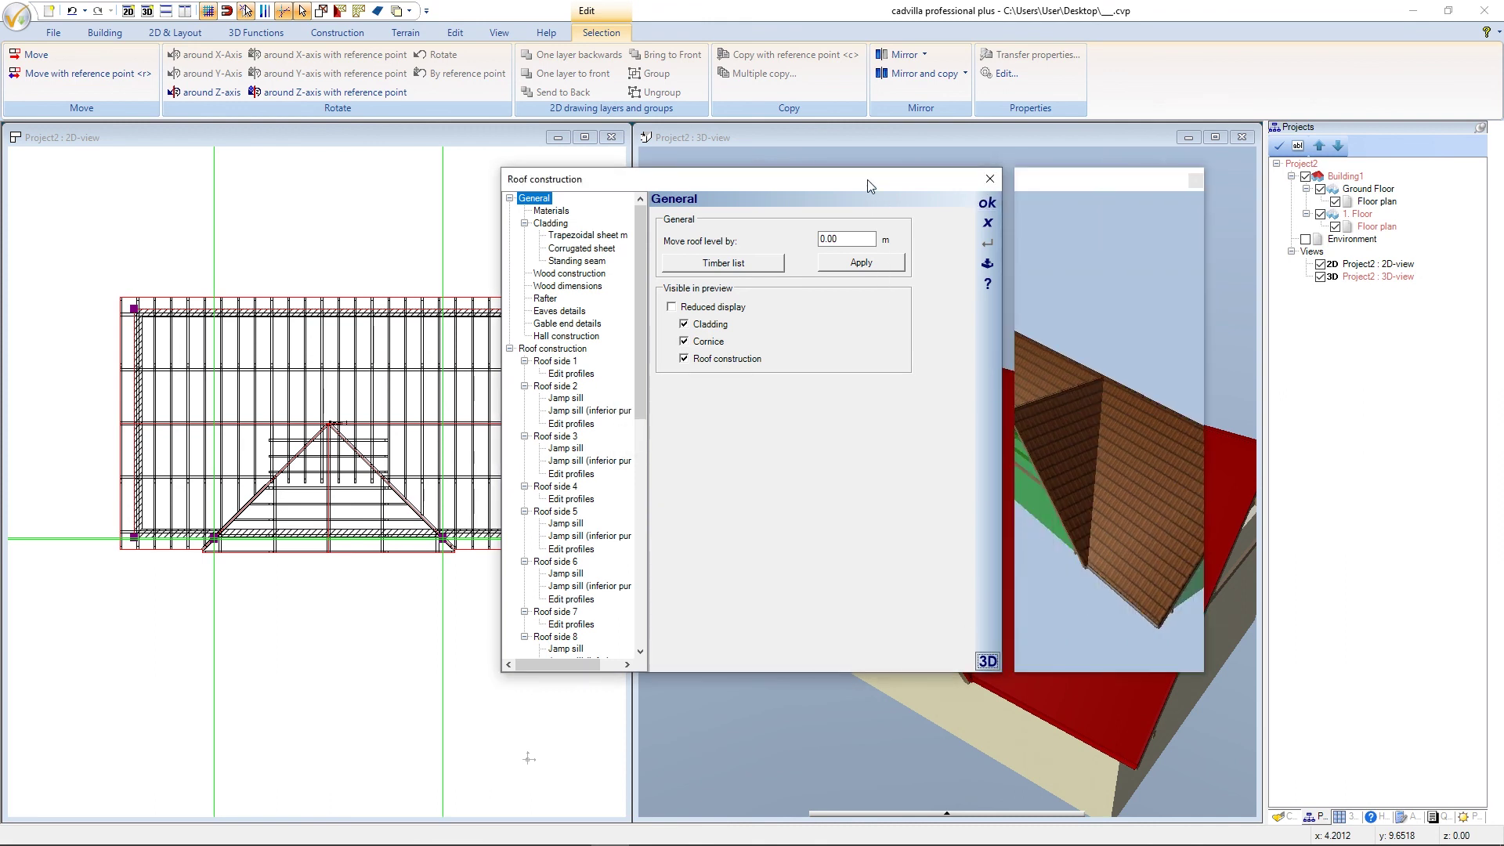
{"action": "left_click_drag", "start_coordinate": [867, 180], "coordinate": [599, 203]}
{"action": "left_click_drag", "start_coordinate": [934, 276], "coordinate": [1185, 275]}
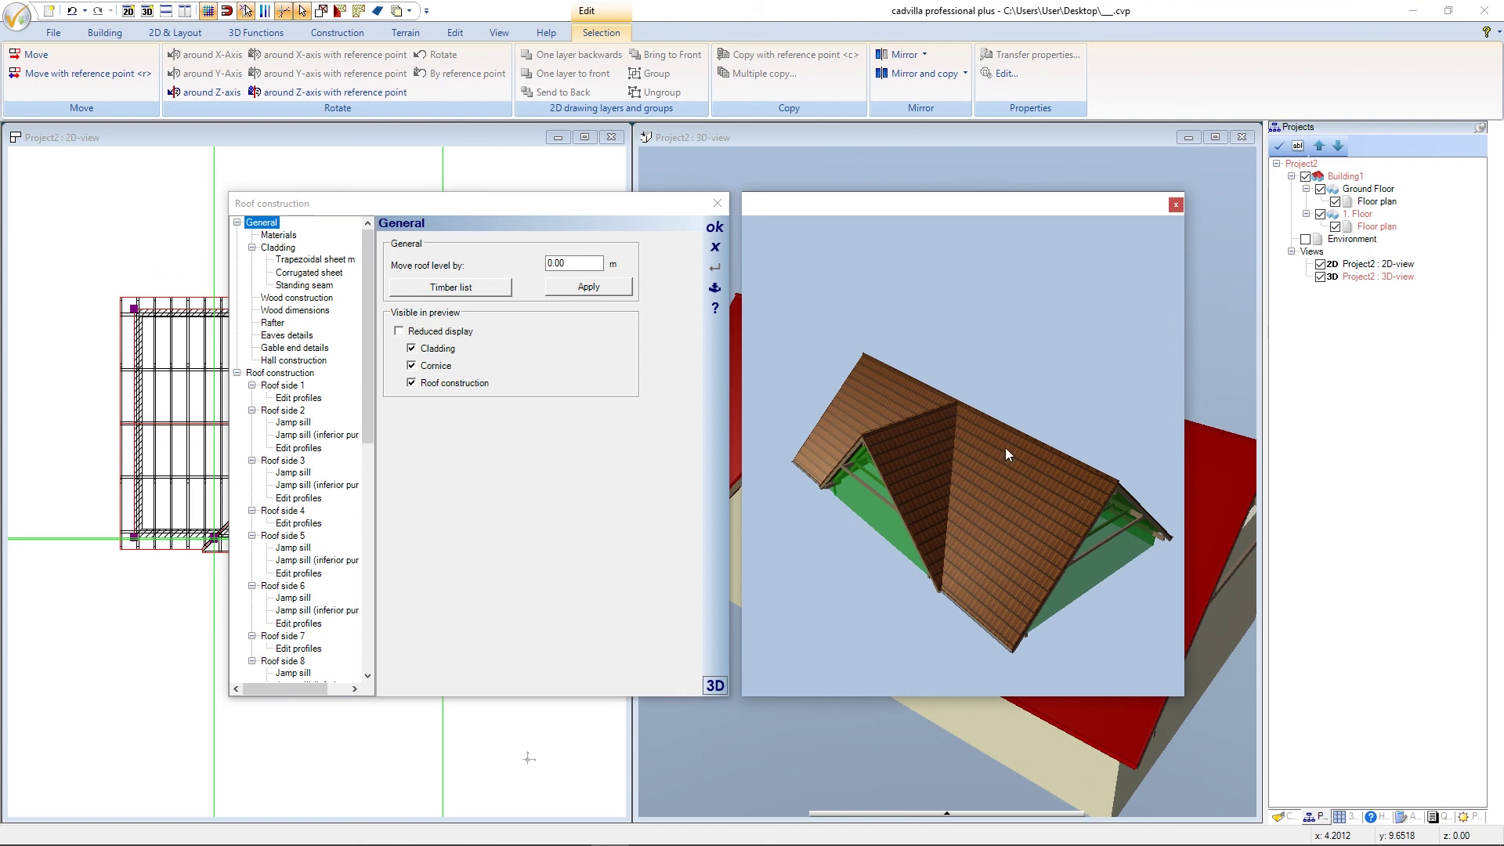
Change roof side 4's overhang from 0.60 to 0.45 and apply the changes.
{"action": "left_click", "coordinate": [872, 505]}
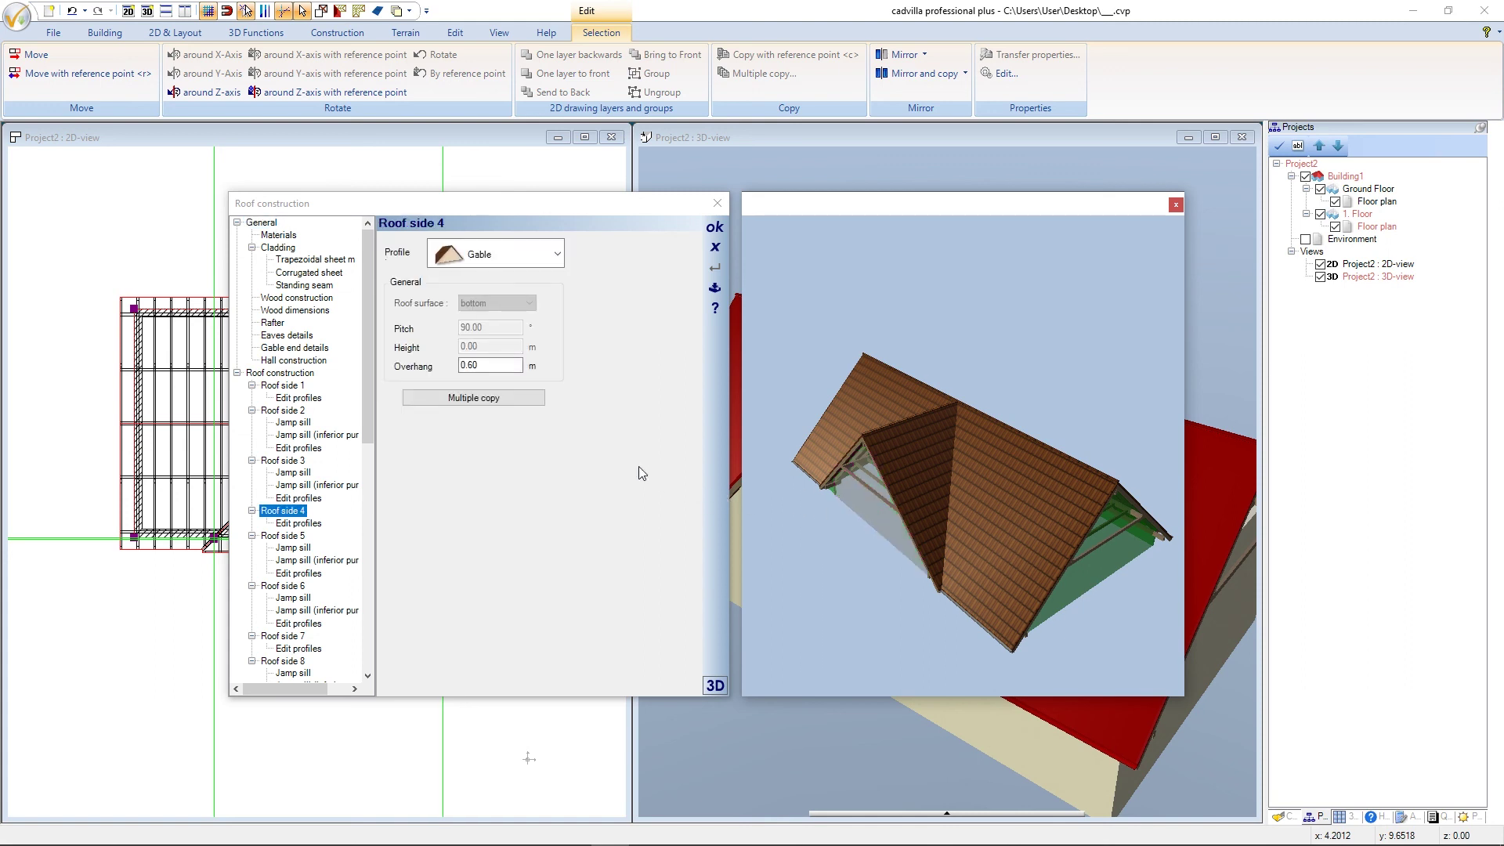
{"action": "left_click", "coordinate": [504, 365]}
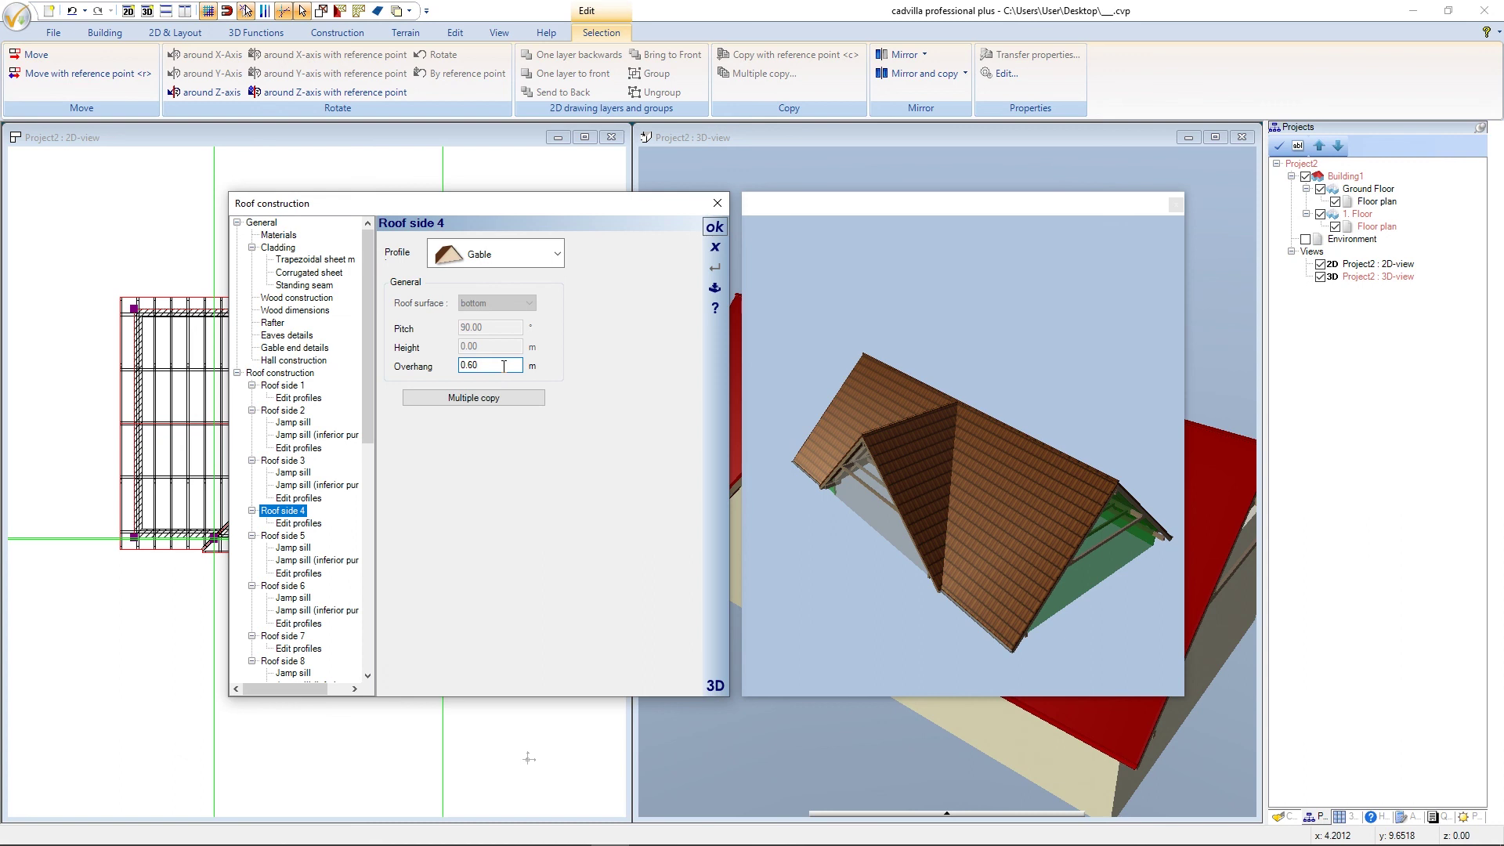
{"action": "double_click", "coordinate": [470, 365]}
{"action": "type", "text": "0,45"}
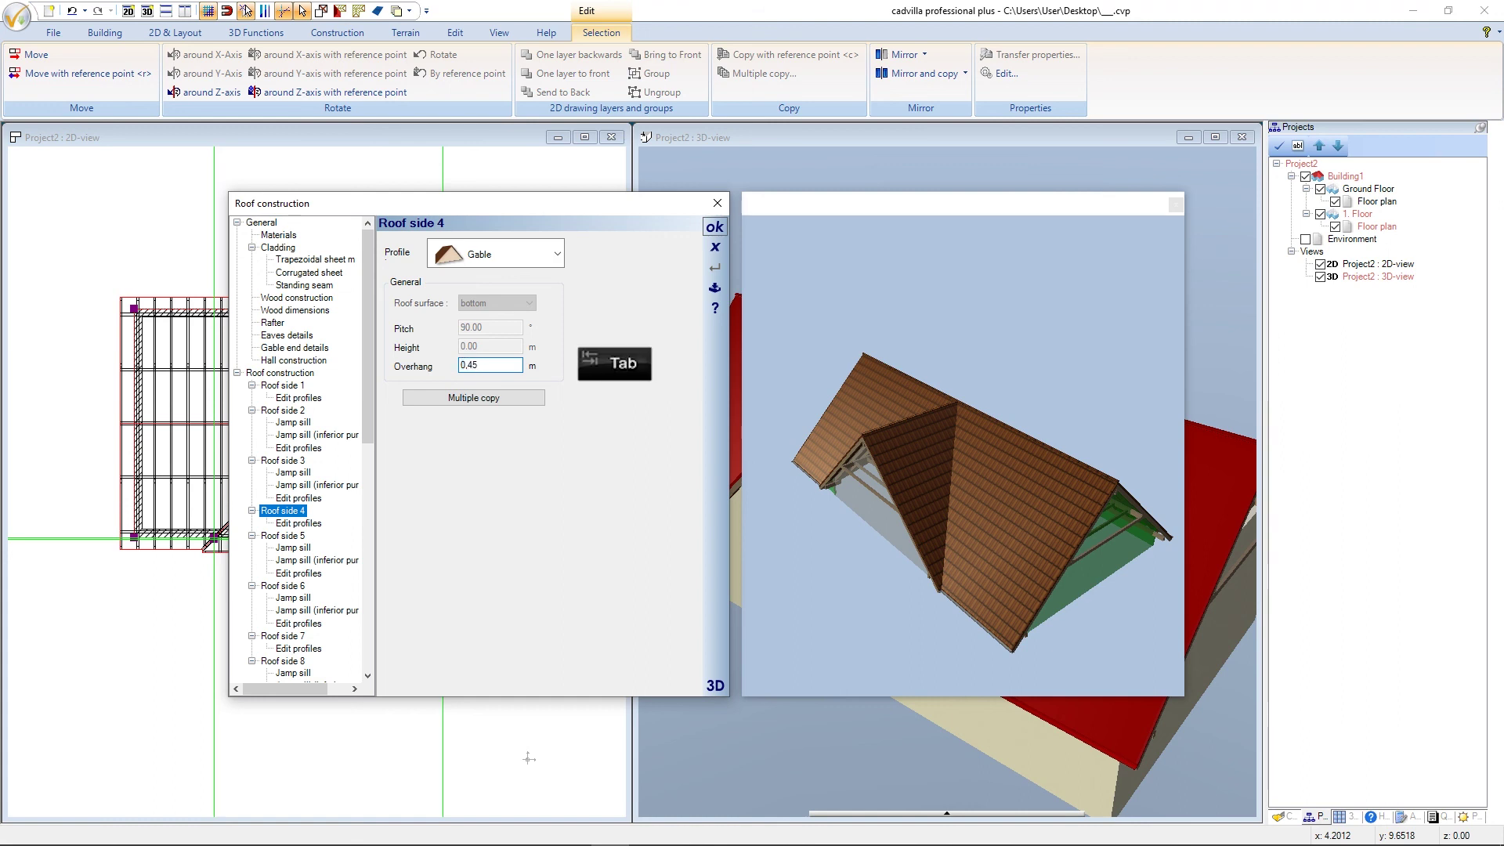
{"action": "key", "text": "Tab"}
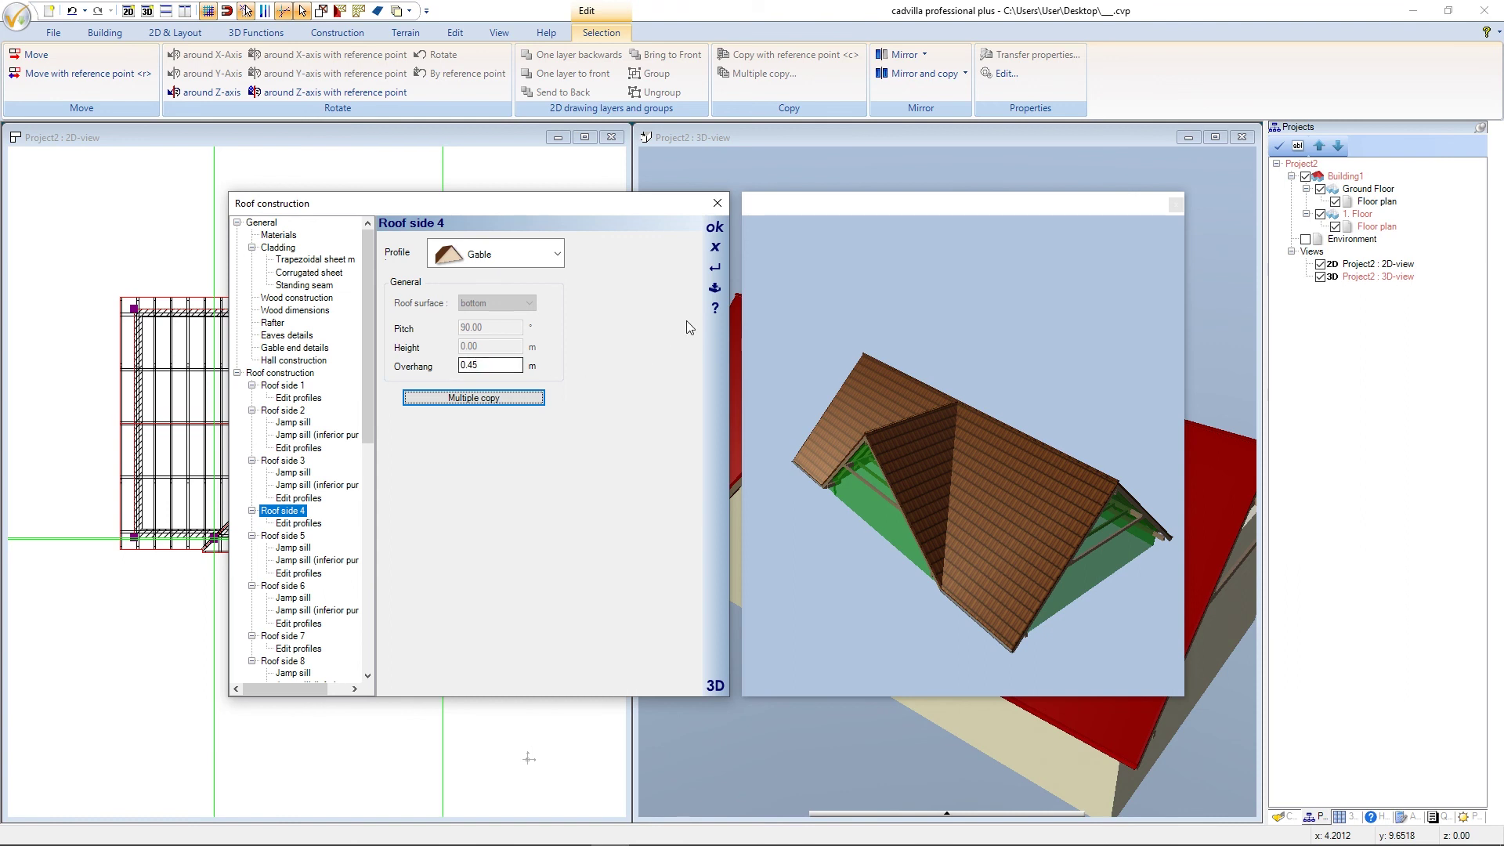
{"action": "left_click", "coordinate": [713, 227]}
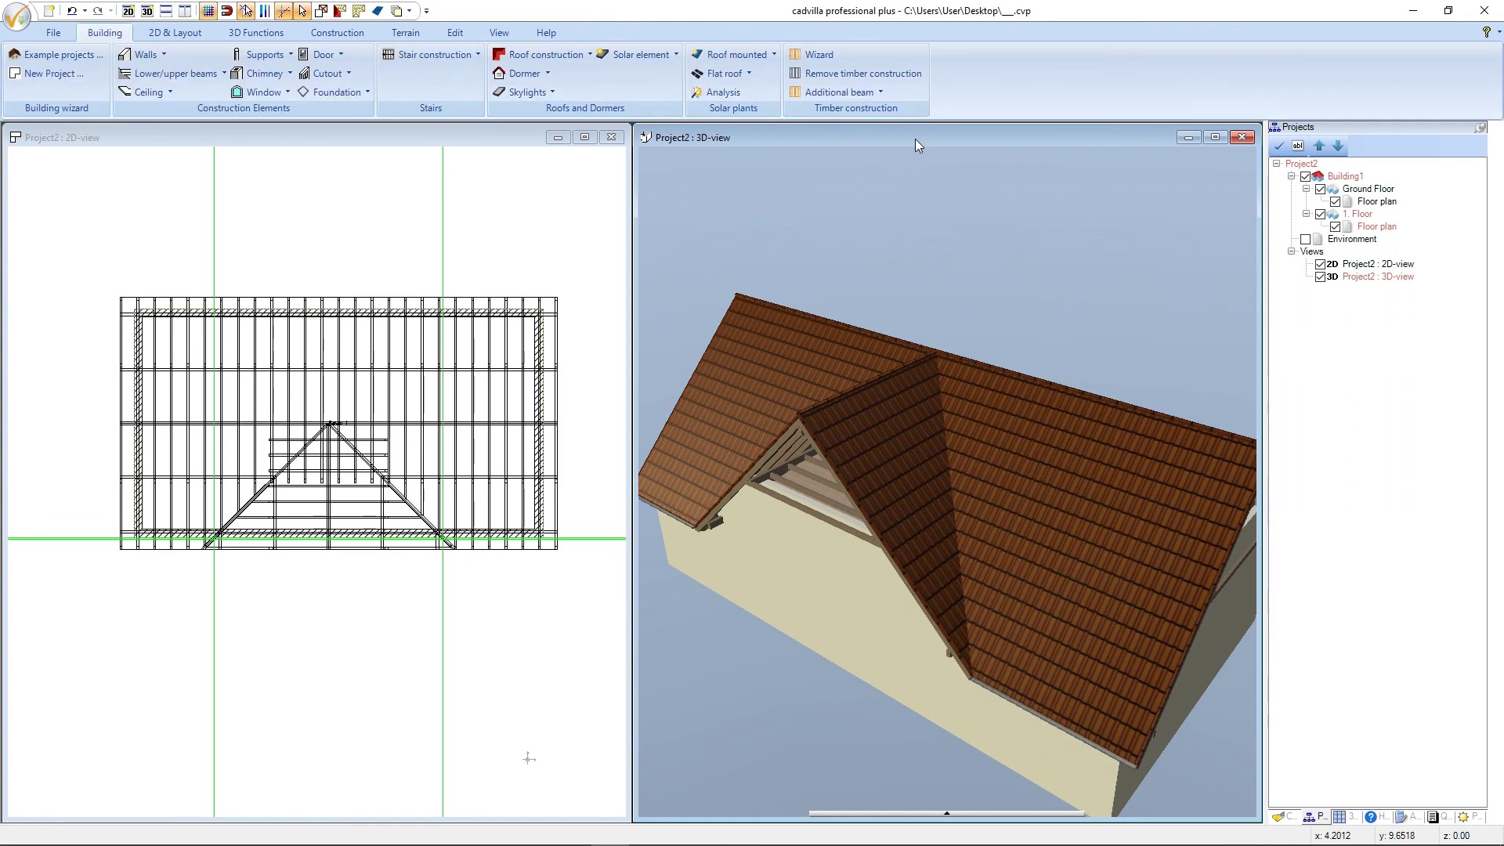
Orbit the 3D view down to the gable eave and zoom the plan onto the corner.
{"action": "middle_click_drag", "start_coordinate": [989, 750], "coordinate": [838, 585]}
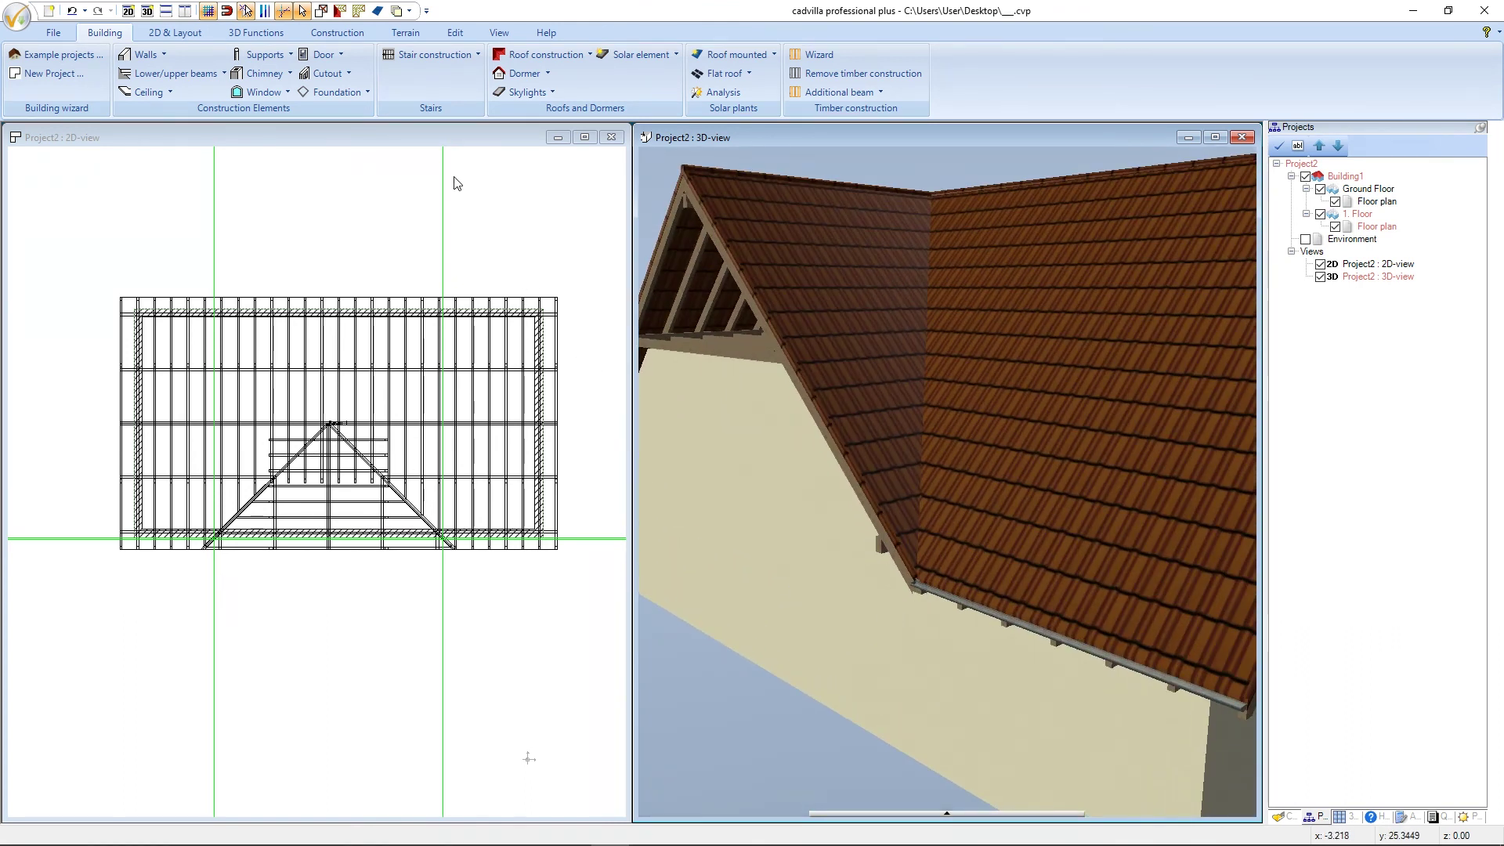
{"action": "left_click", "coordinate": [447, 139]}
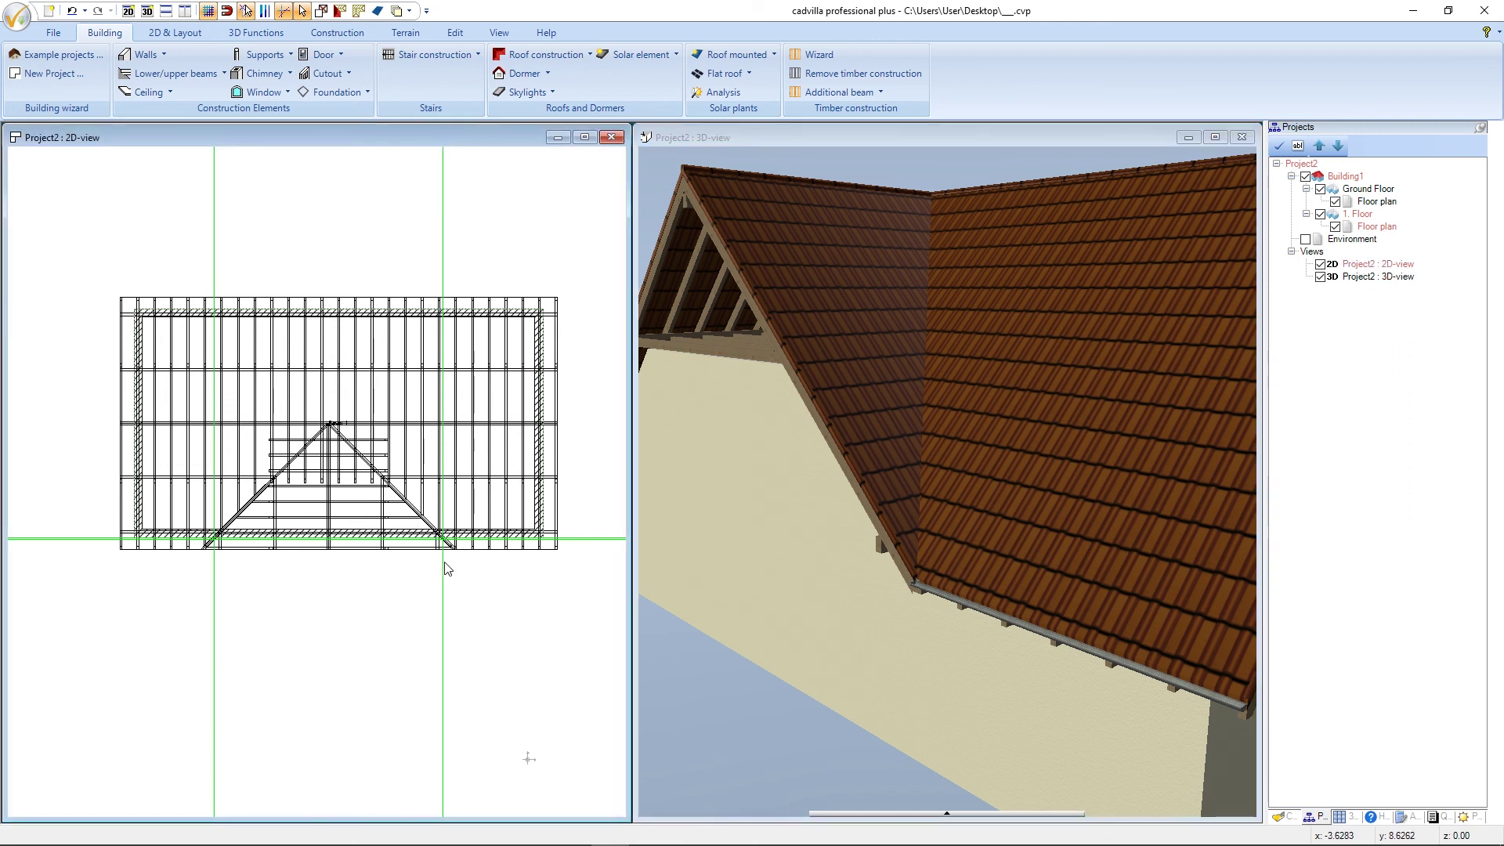
{"action": "scroll", "coordinate": [453, 561], "scroll_direction": "up", "scroll_amount": 4}
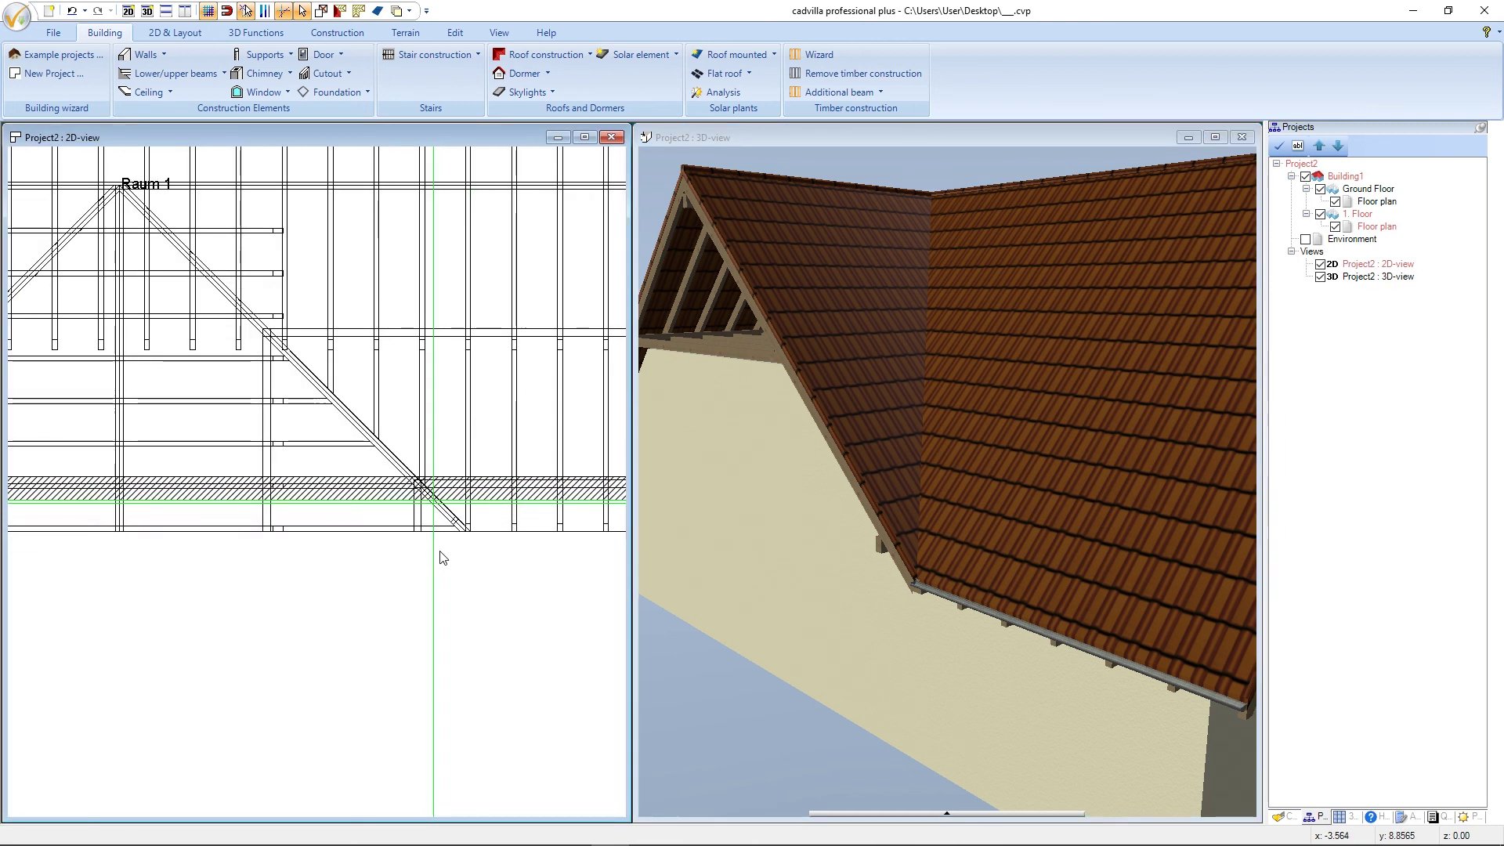